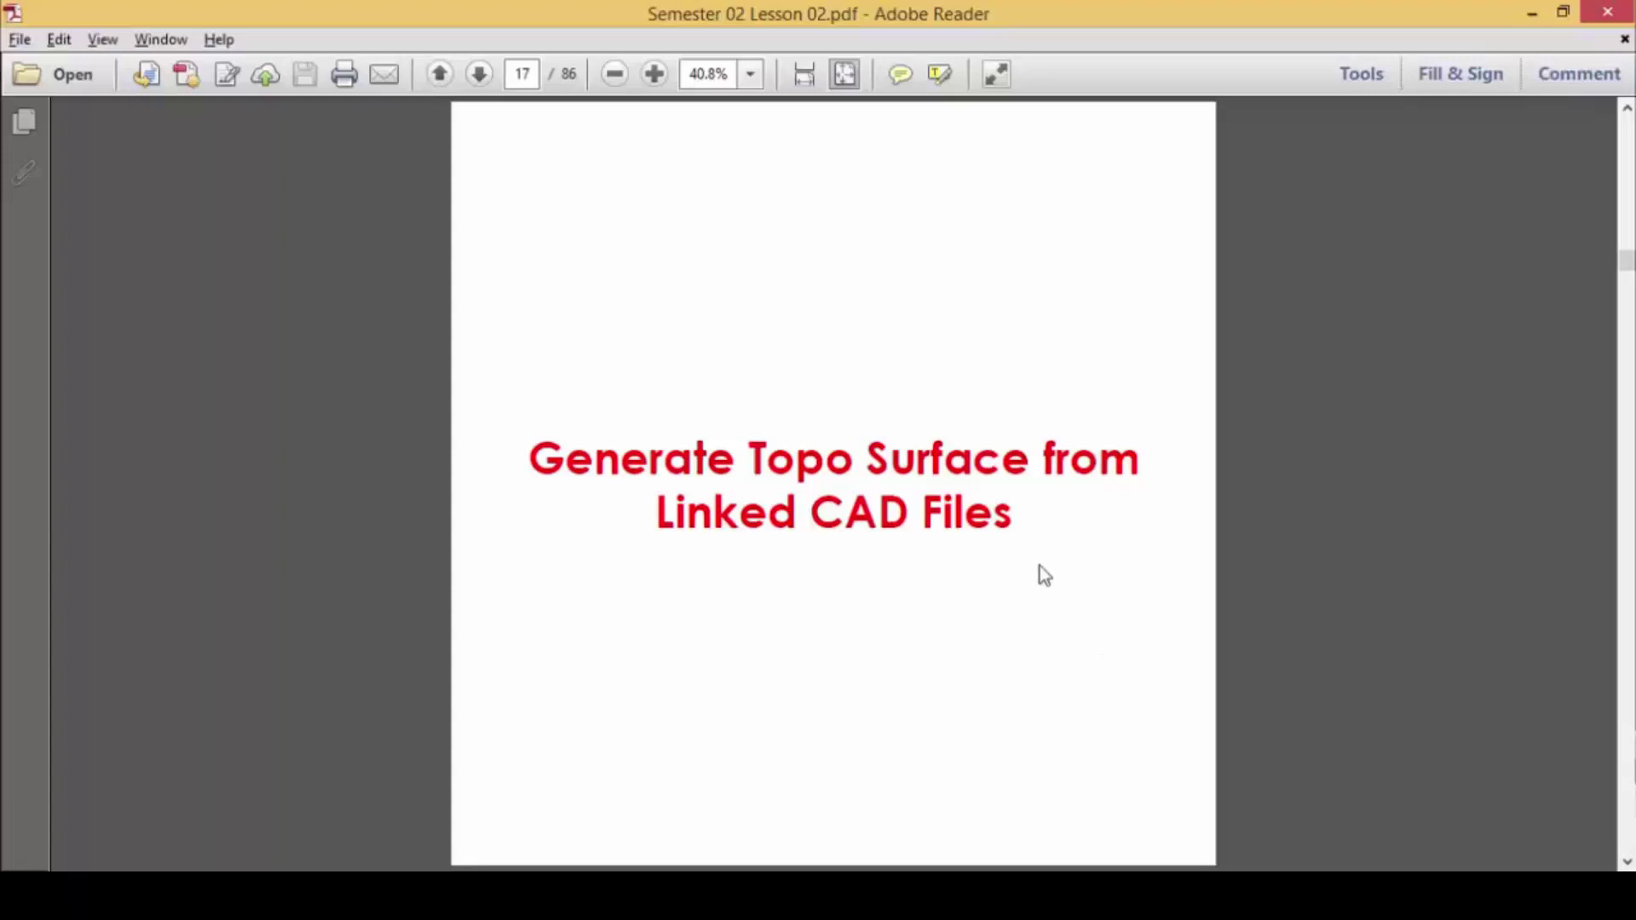
Step: Switch to Revit and close the 01 - Link CAD project without saving its changes
scroll(978, 548, "down", 1)
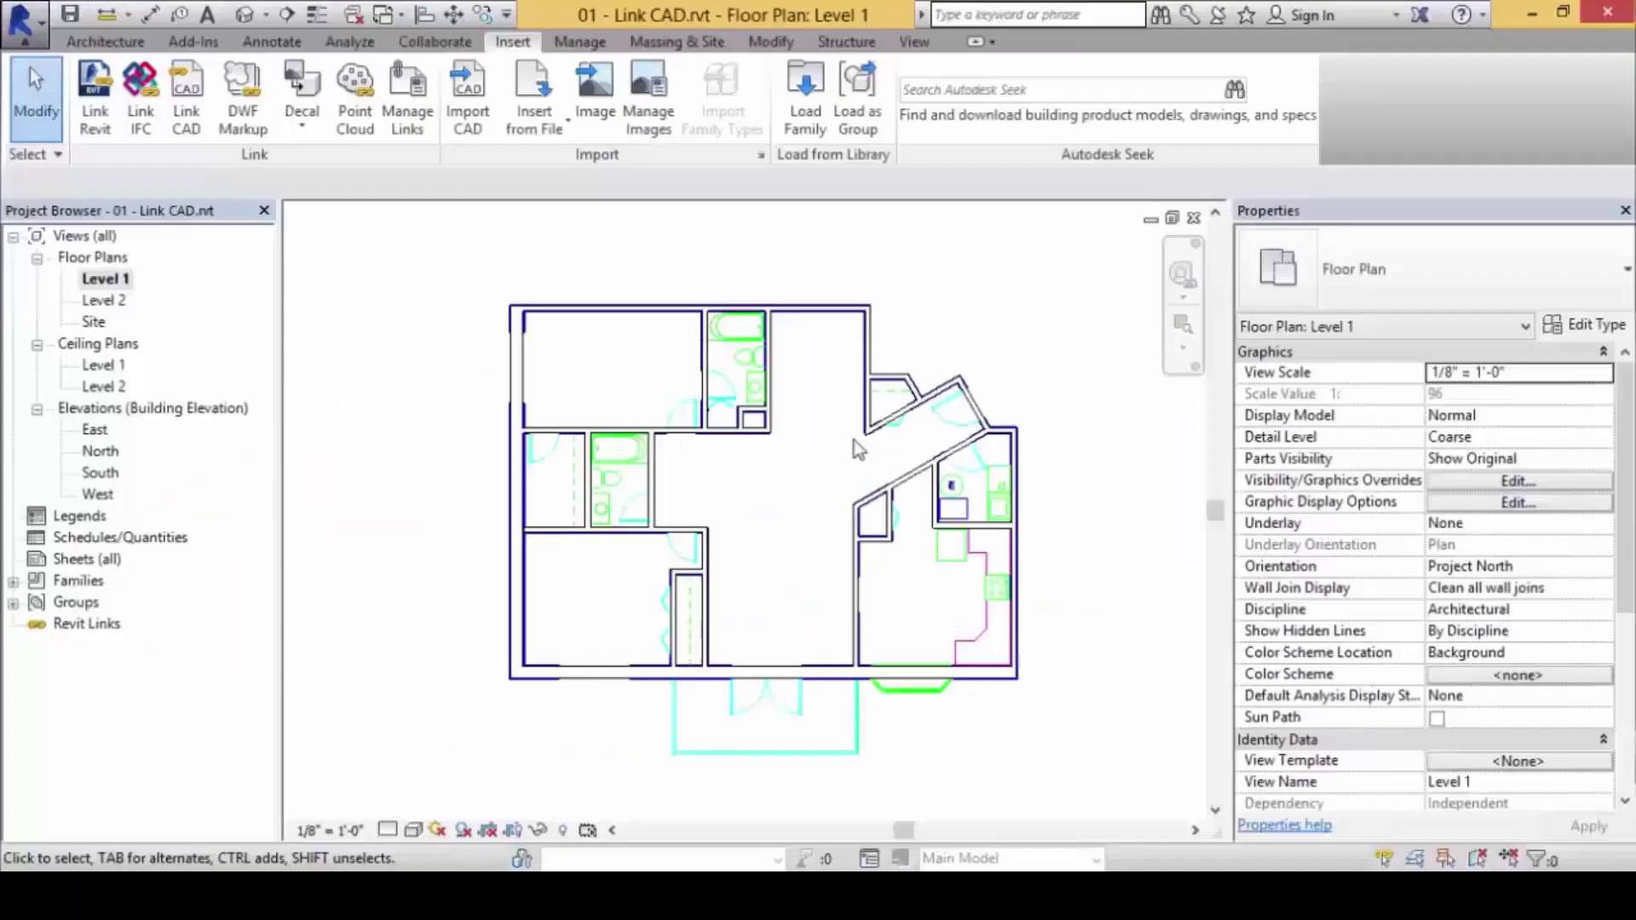
left_click(22, 19)
left_click(105, 723)
left_click(882, 462)
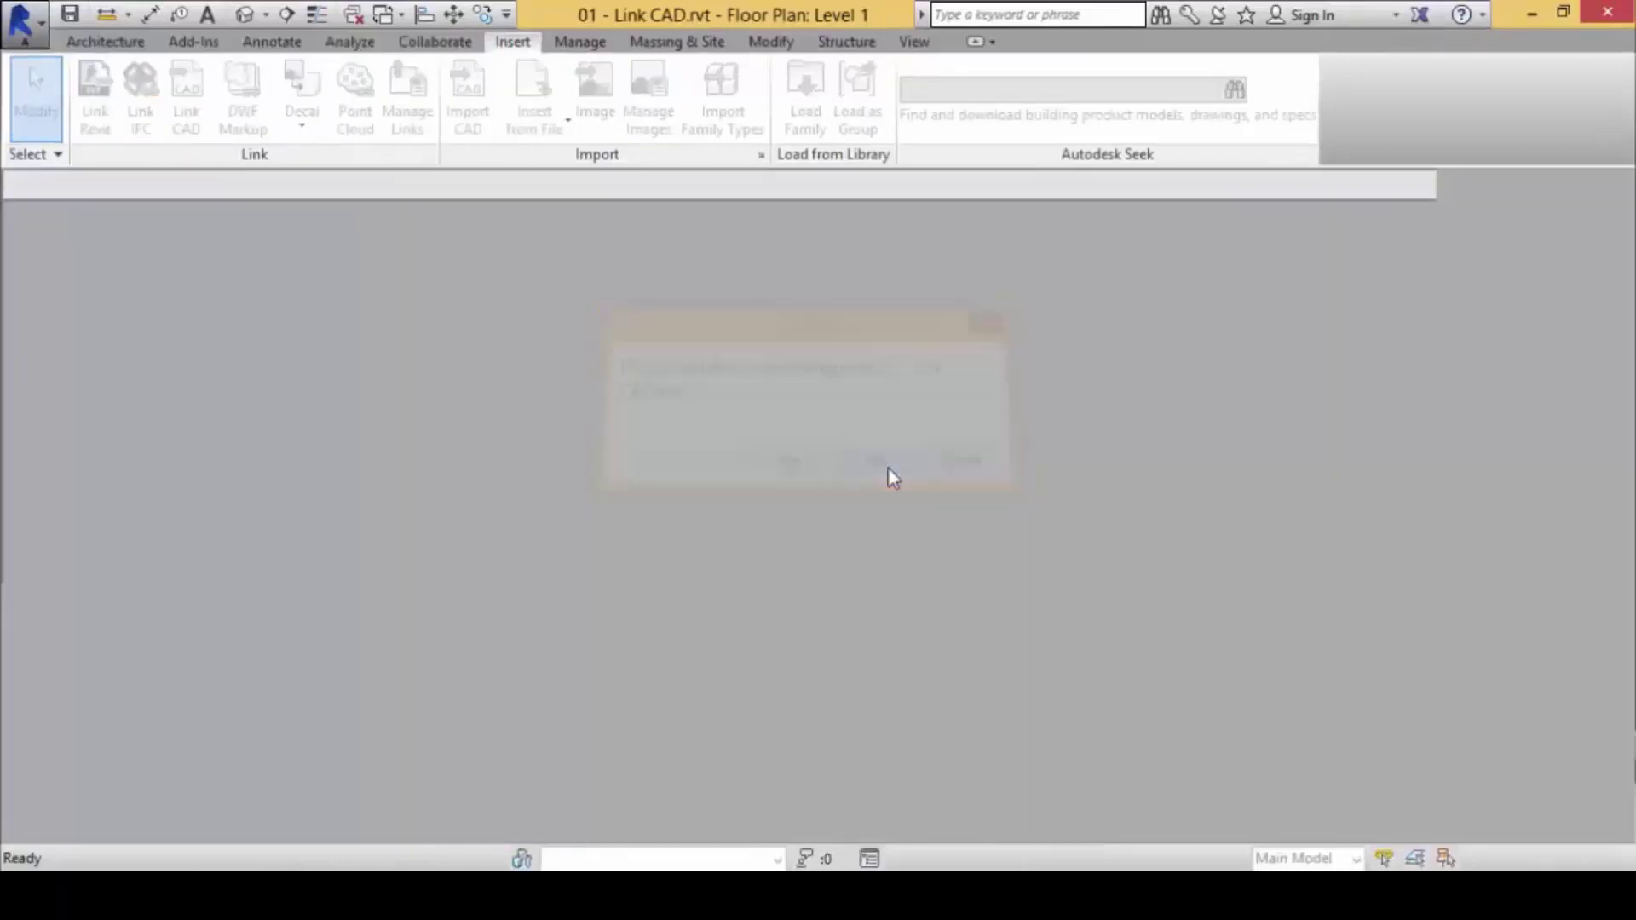
Step: Switch to File Explorer and open 02 - CAD Topo.rvt from the Semester 01 Lesson 13 folder
key("alt+Tab")
key("alt+Tab")
key("alt+Tab")
key("alt+Tab")
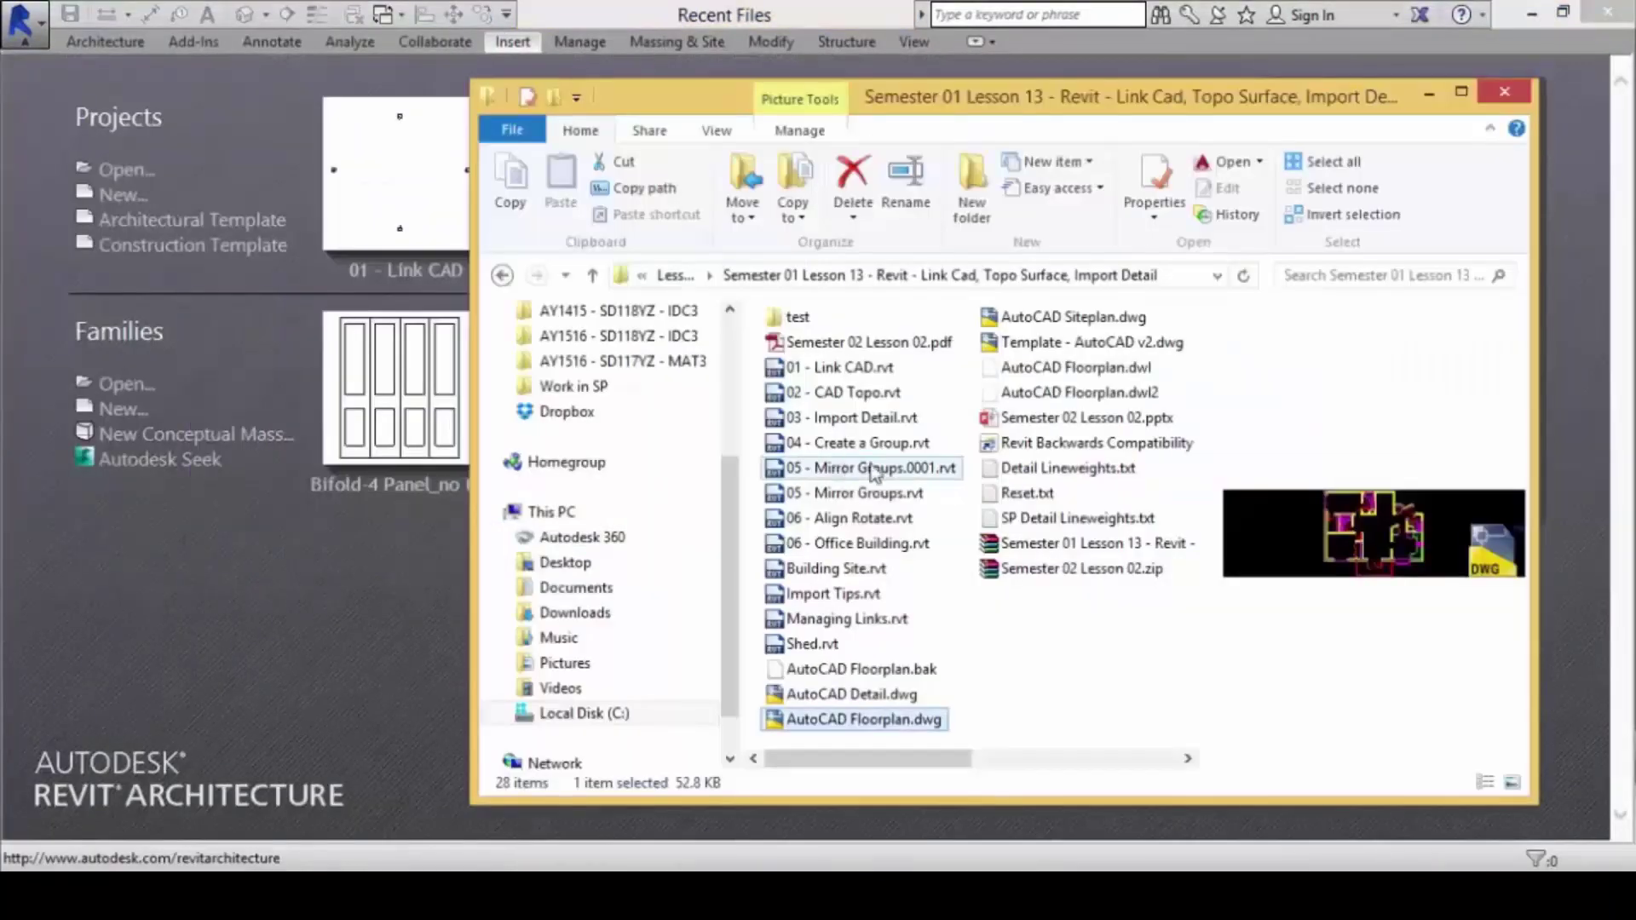
left_click(819, 394)
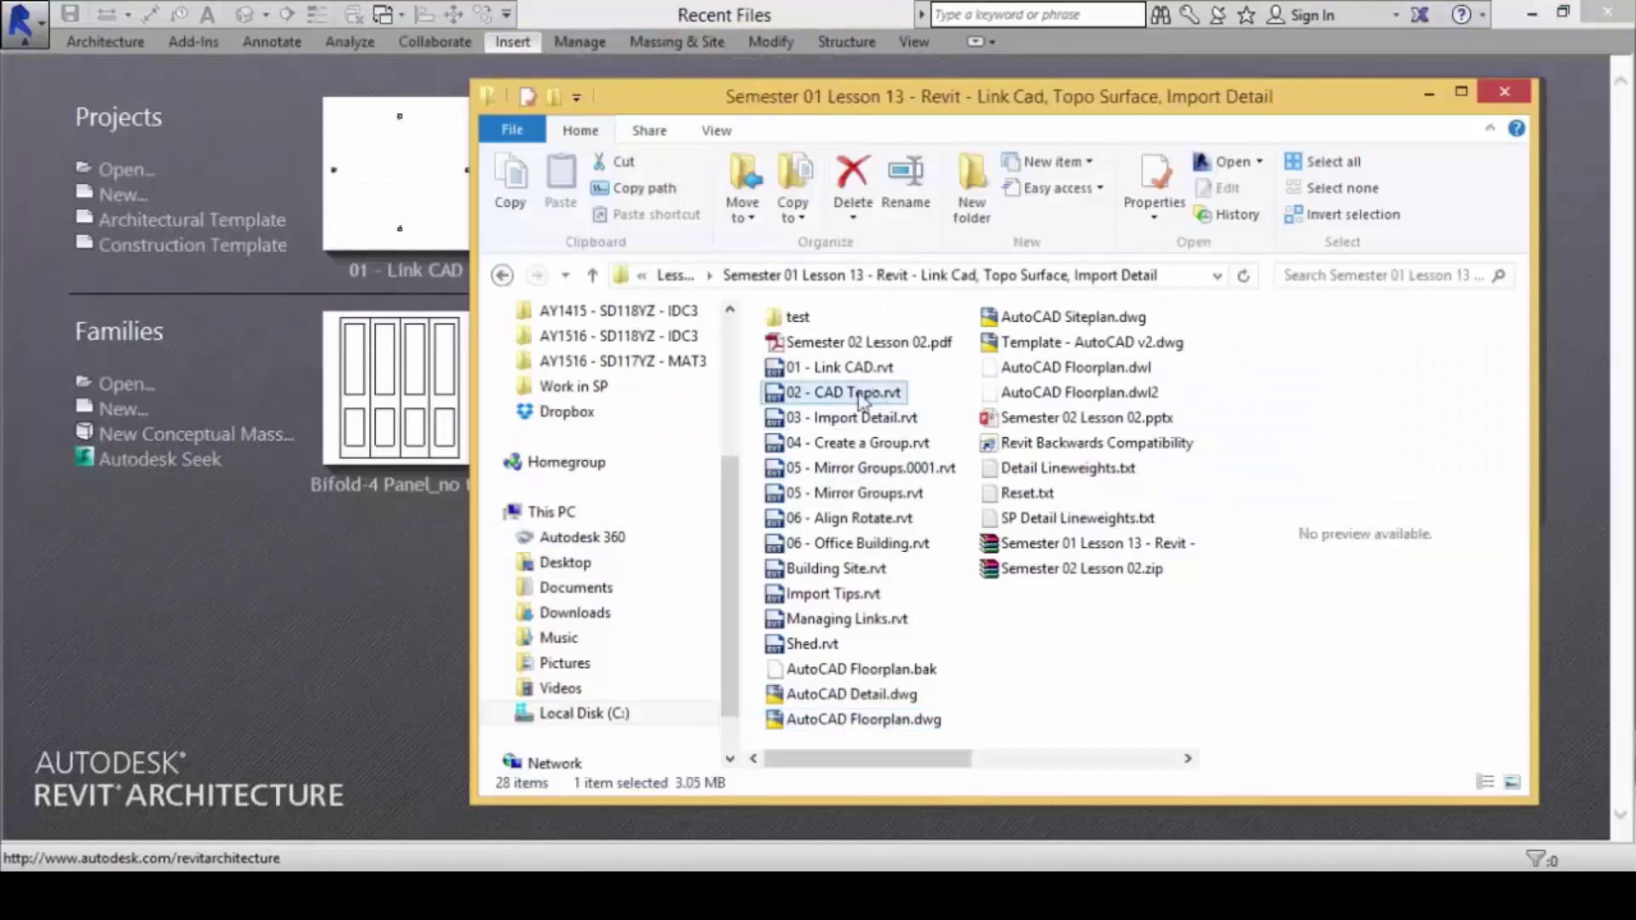
double_click(814, 393)
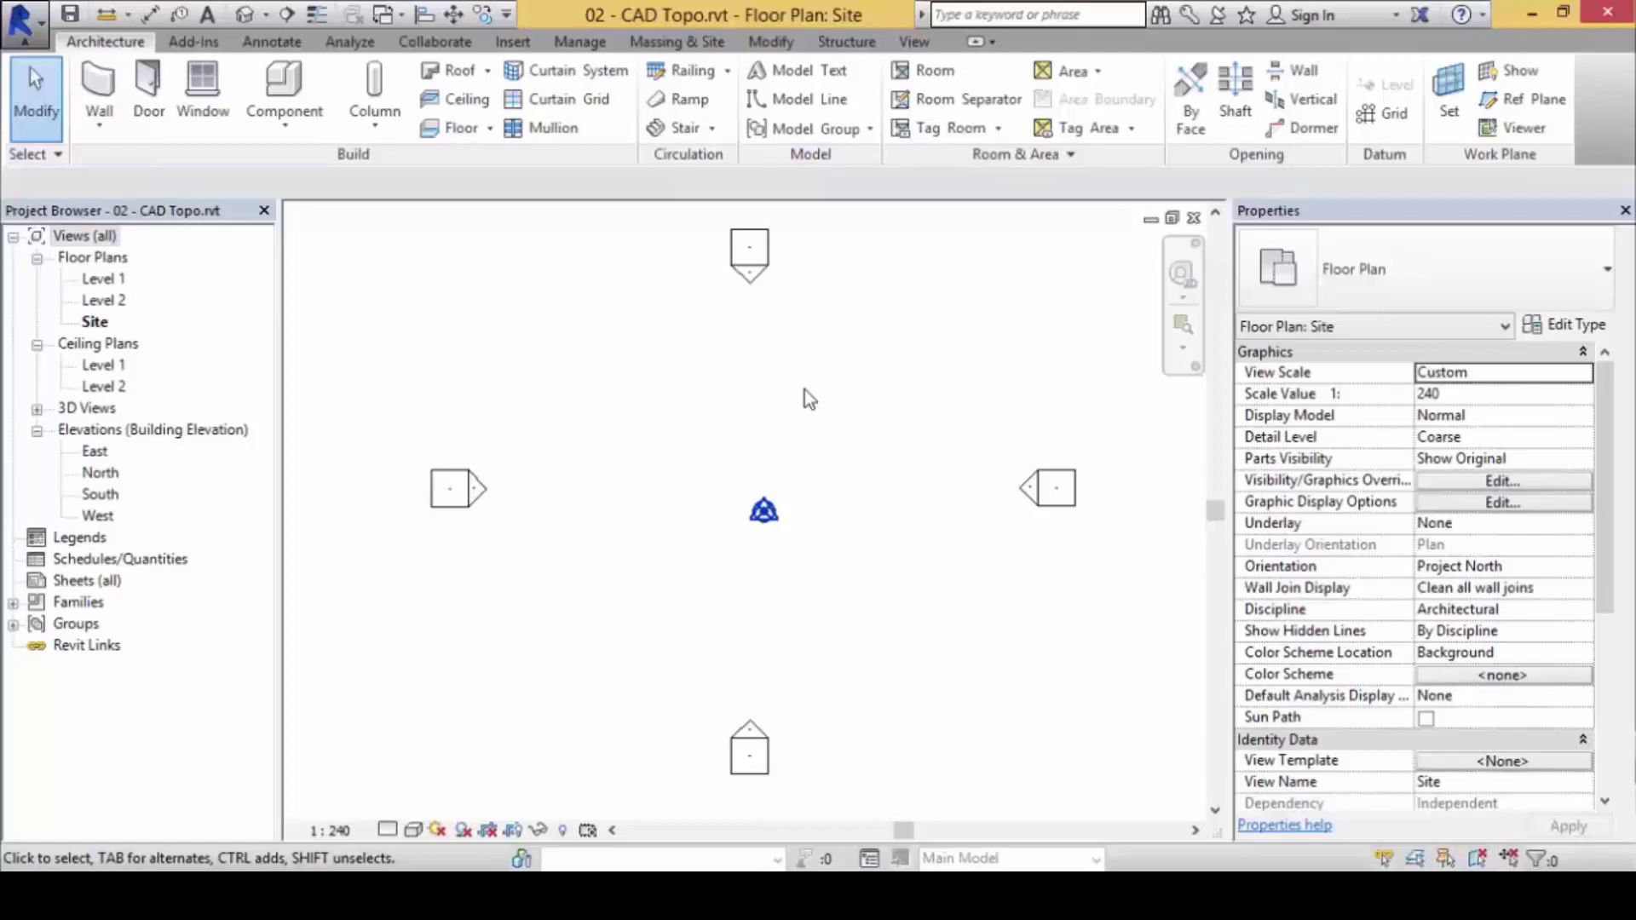
Step: Check the lesson notes in Adobe Reader, return to Revit and start a CAD link with AutoCAD Siteplan.dwg selected
key("alt+Tab")
key("alt+Tab")
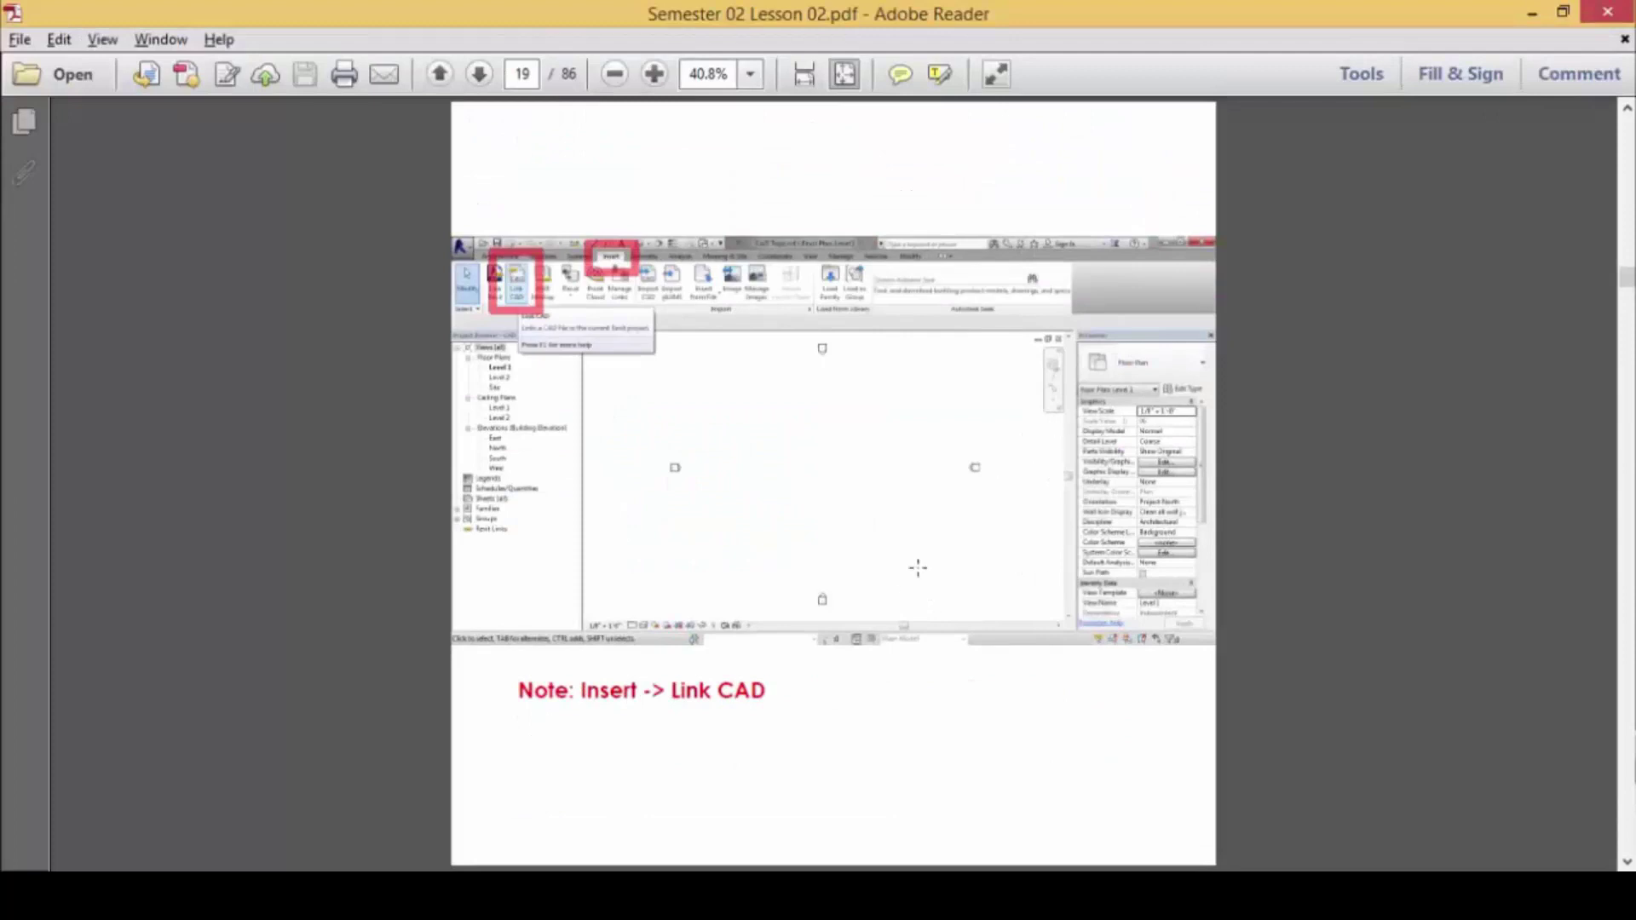
key("alt+Tab")
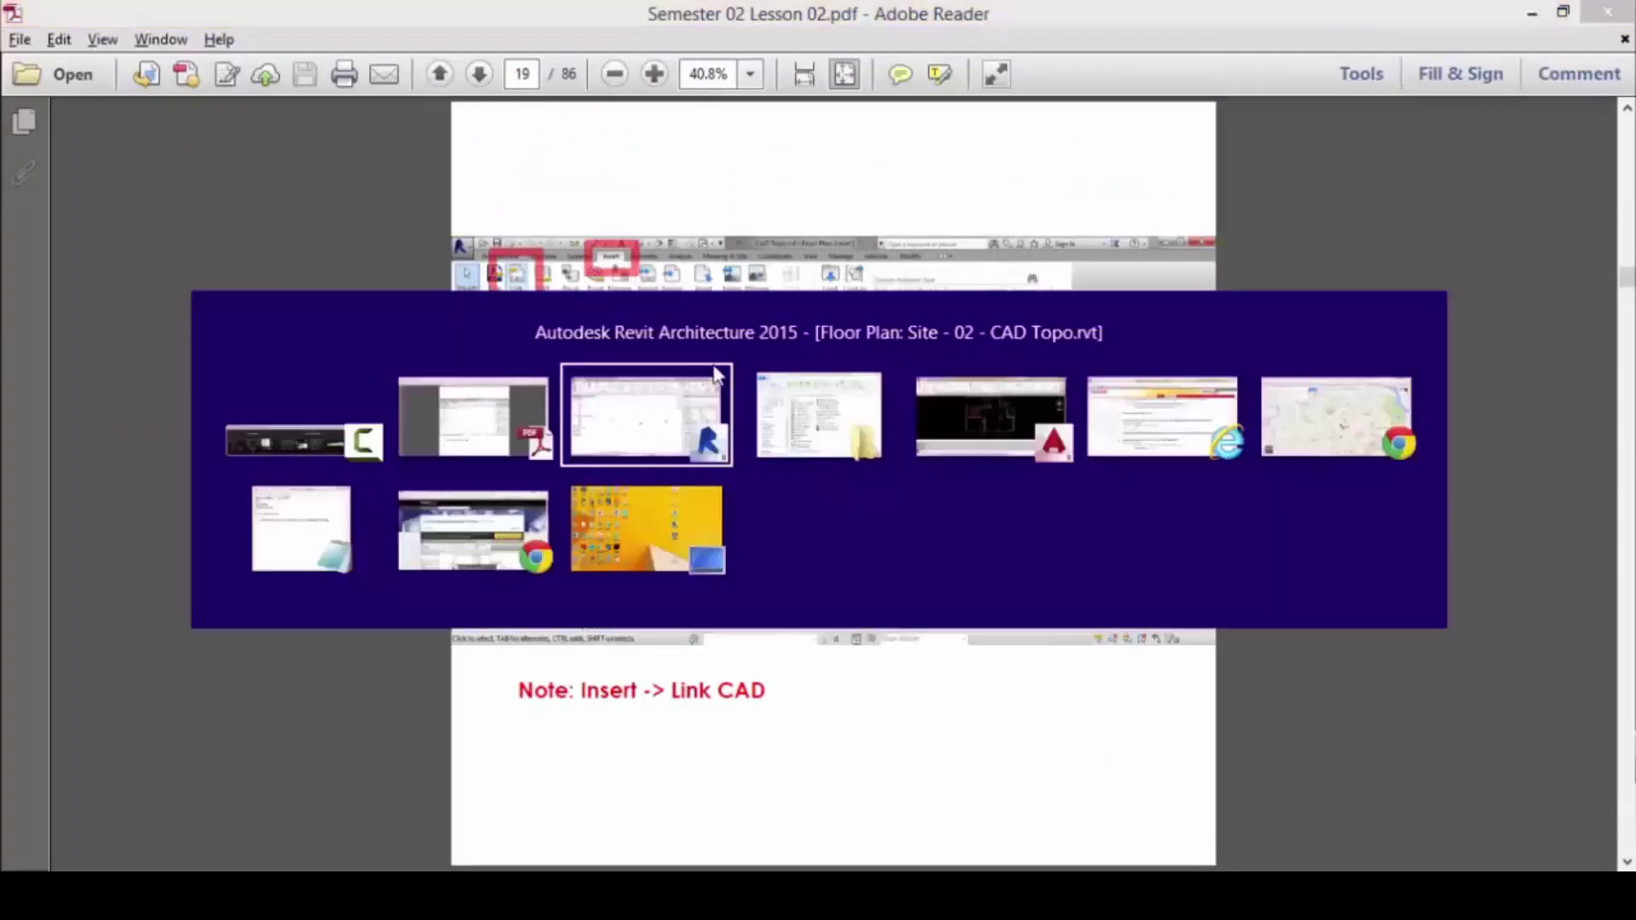
left_click(513, 43)
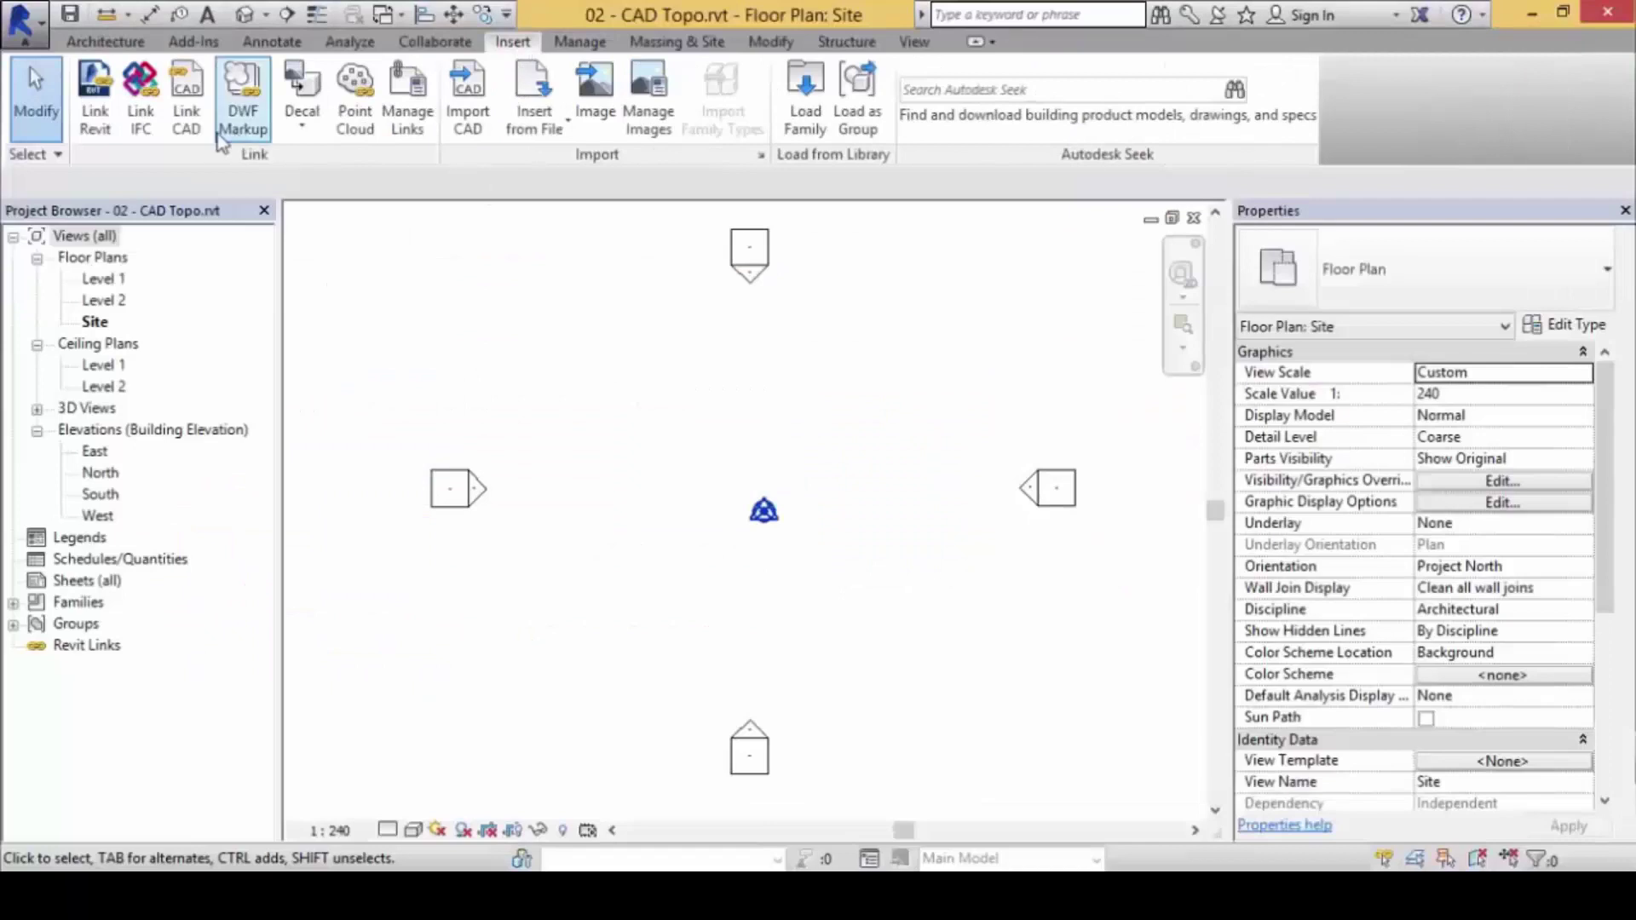
left_click(185, 103)
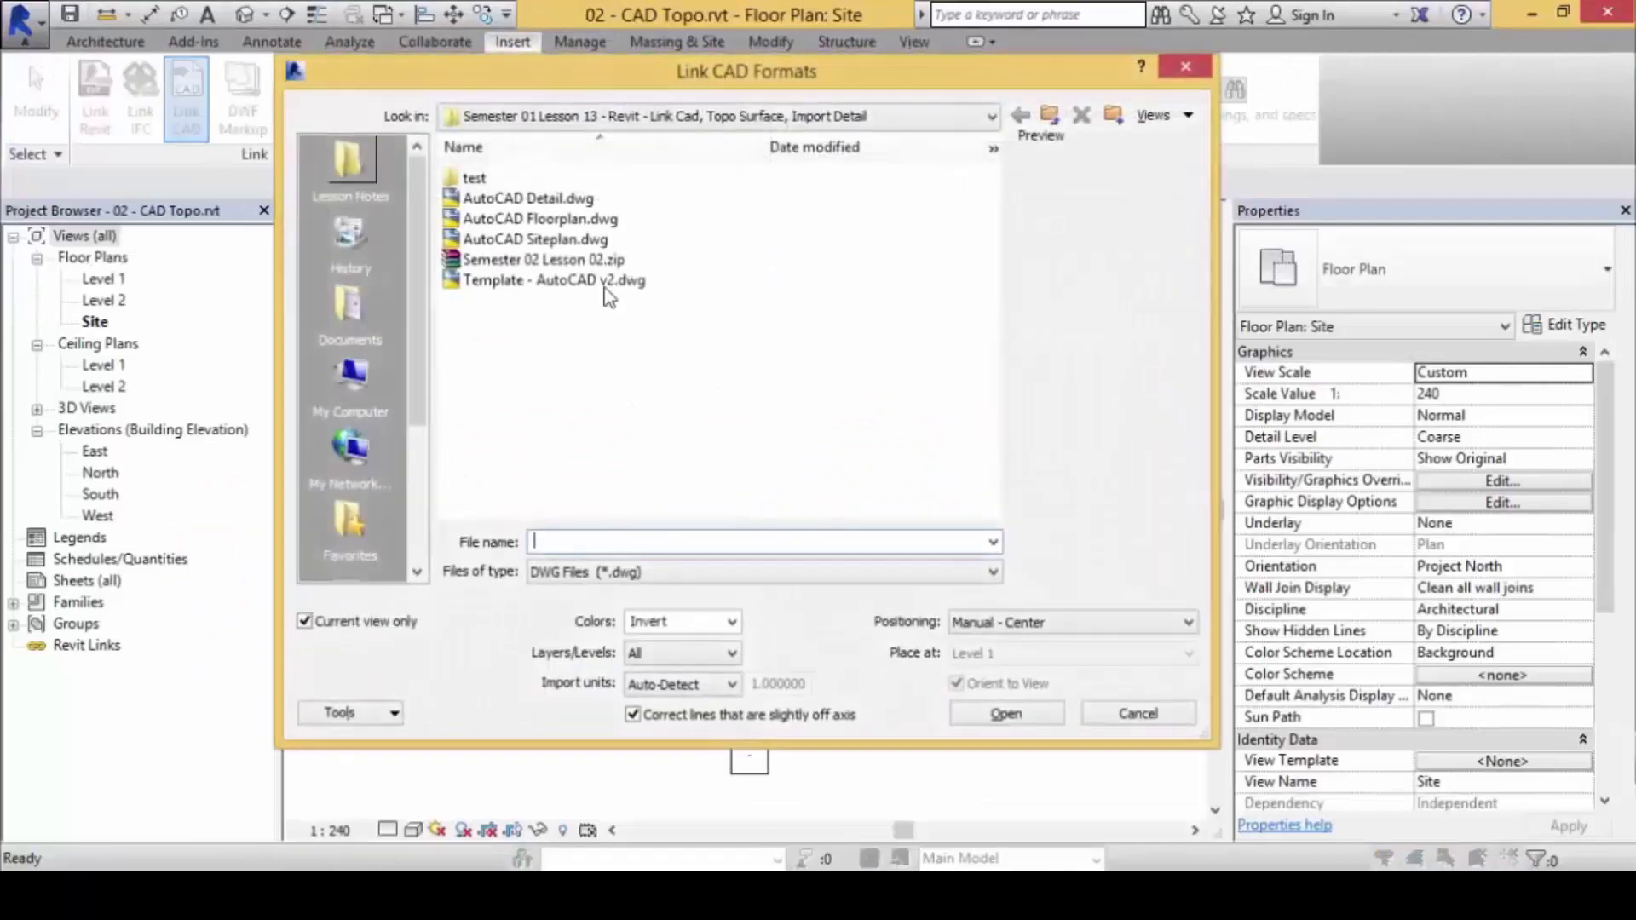
left_click(581, 240)
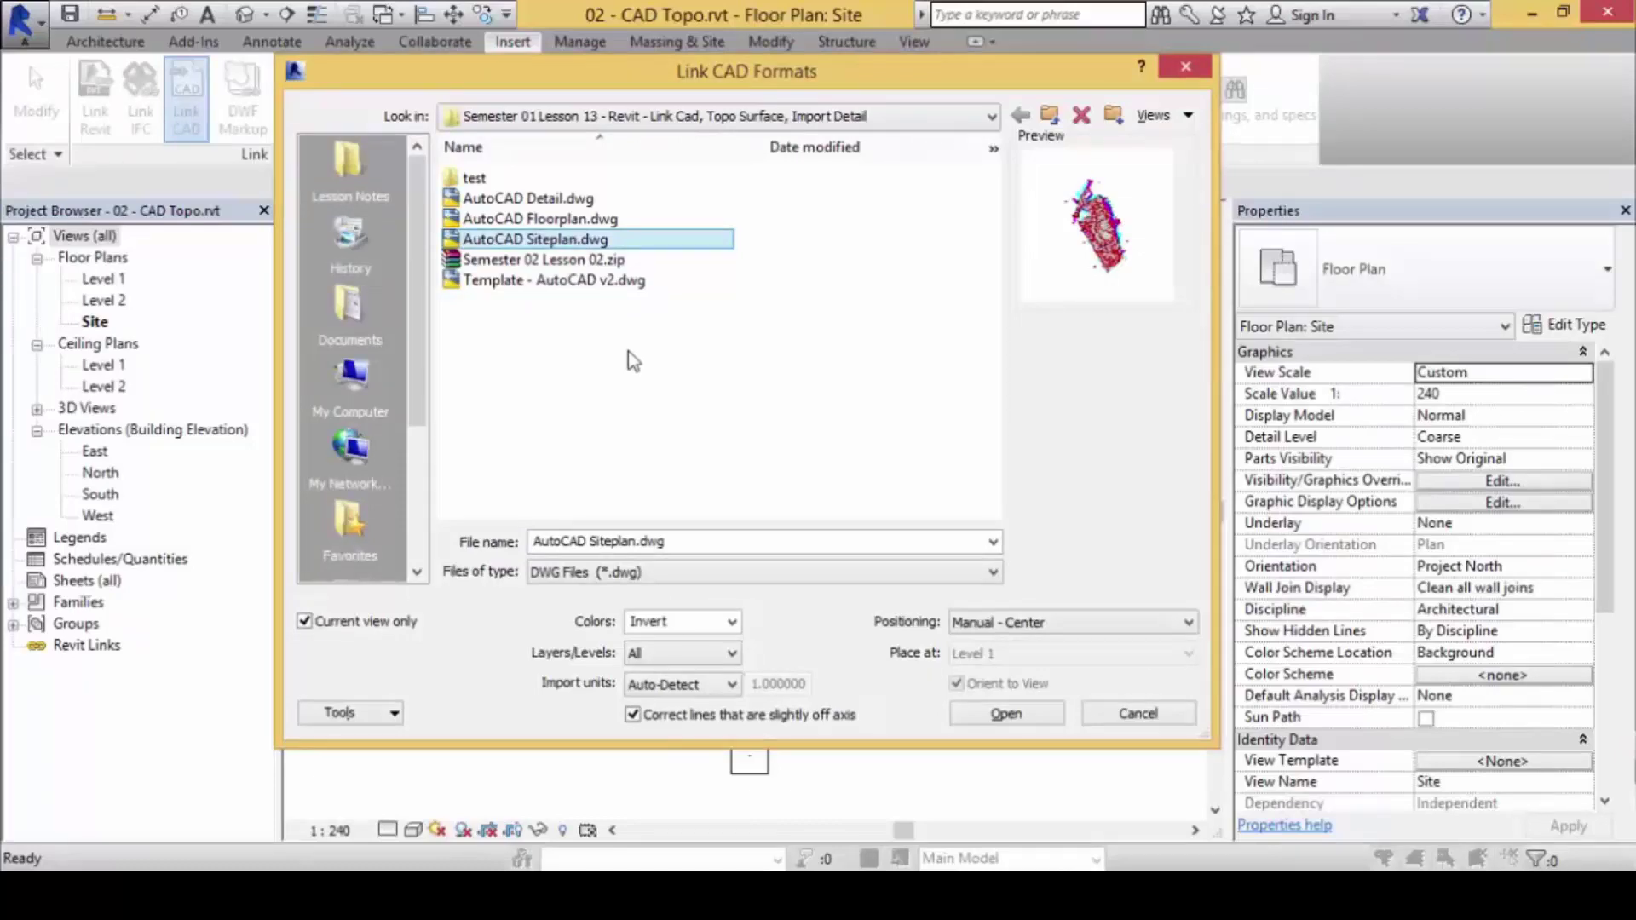
Step: Link AutoCAD Siteplan.dwg with Current view only turned off and positioning set to Auto - Center to Center, following the lesson notes
key("alt+Tab")
scroll(748, 381, "down", 1)
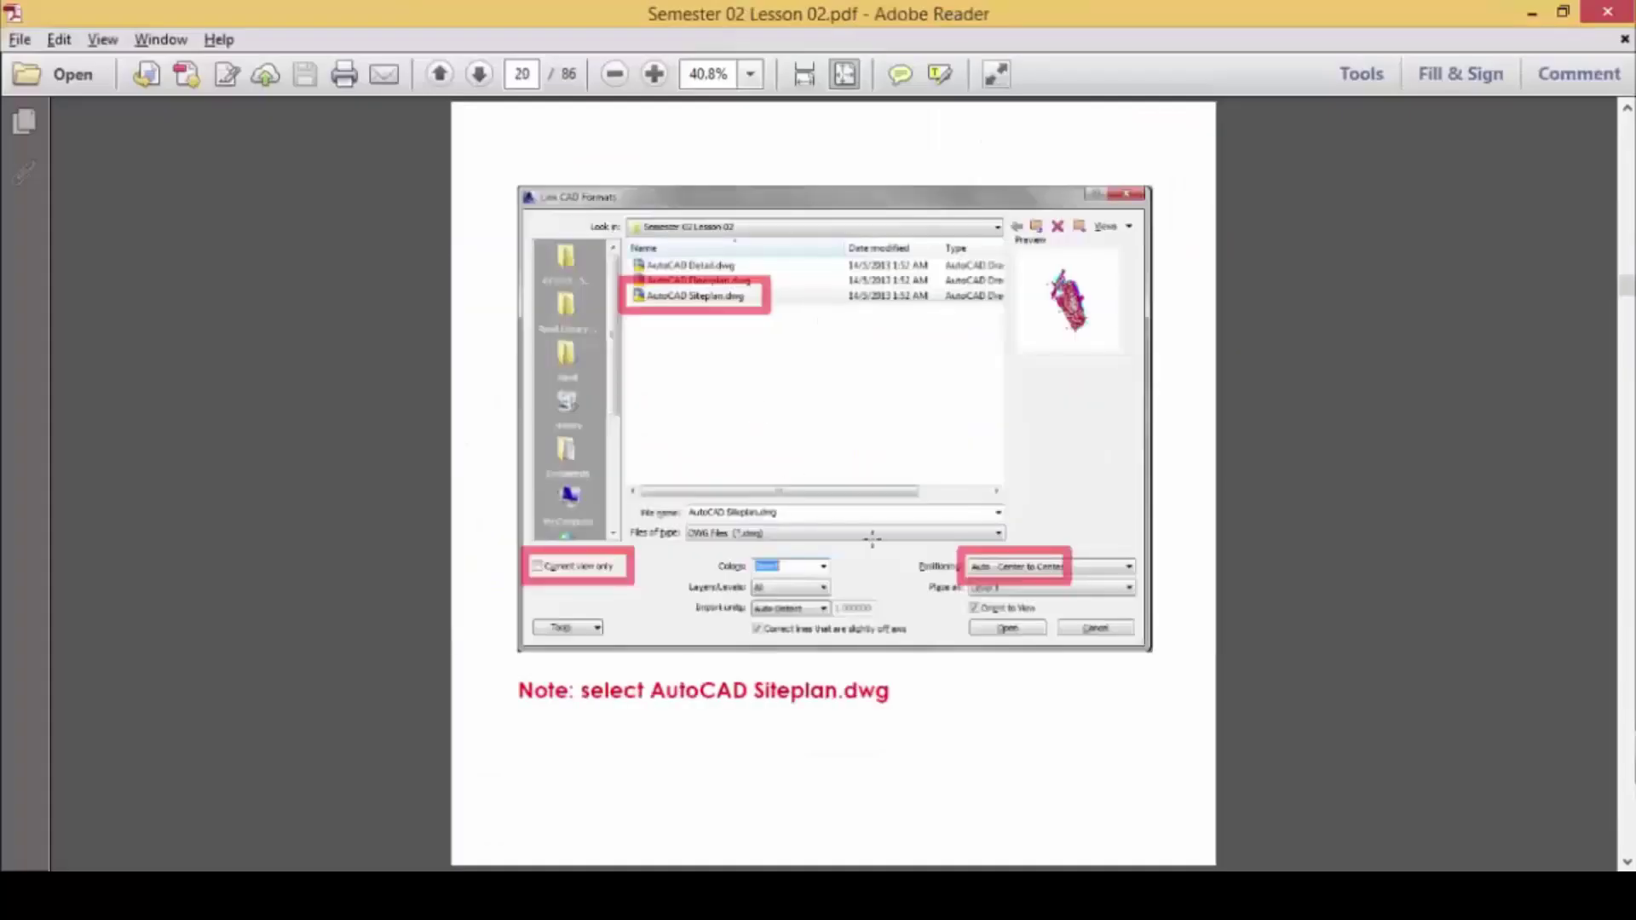
key("alt+Tab")
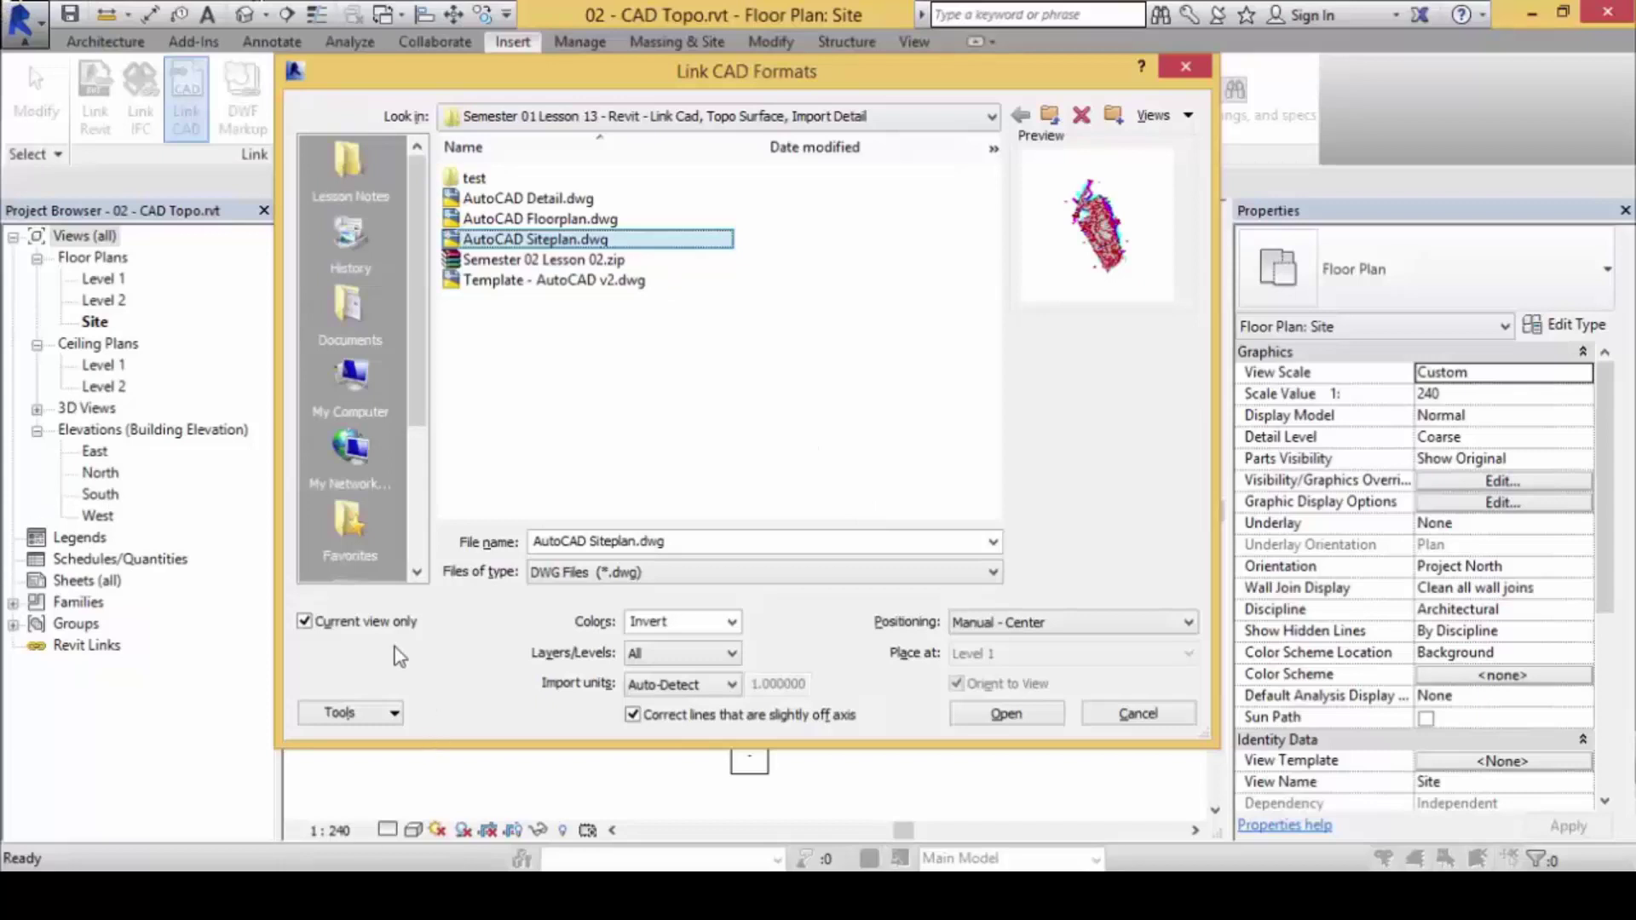
left_click(357, 624)
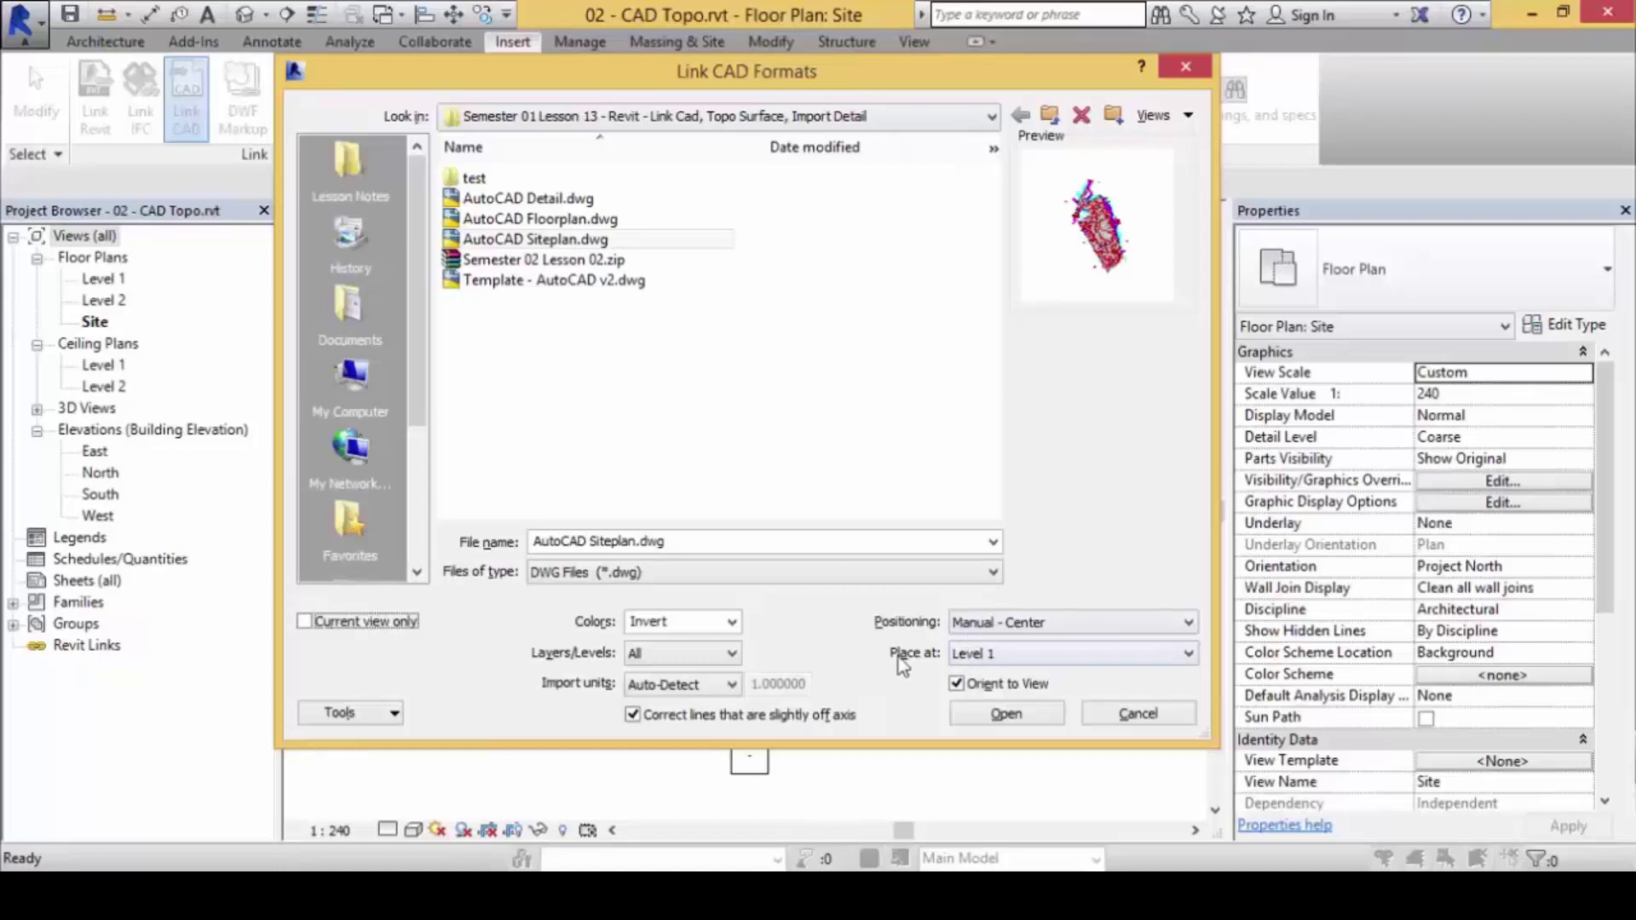
left_click(1113, 622)
left_click(1126, 645)
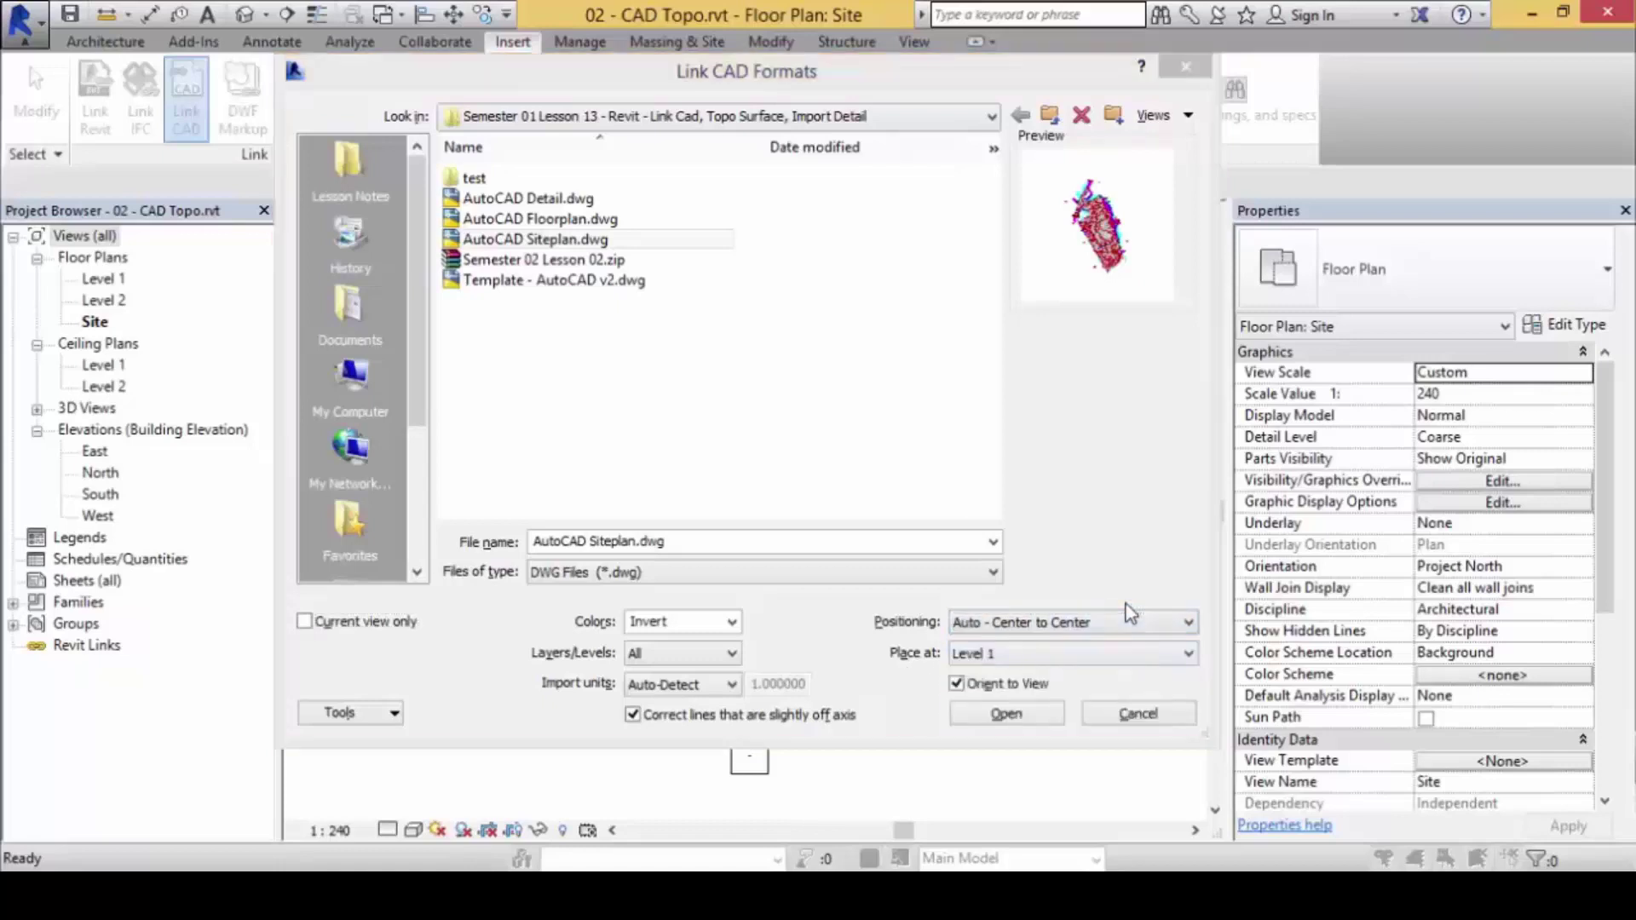
key("alt+Tab")
key("alt+Tab")
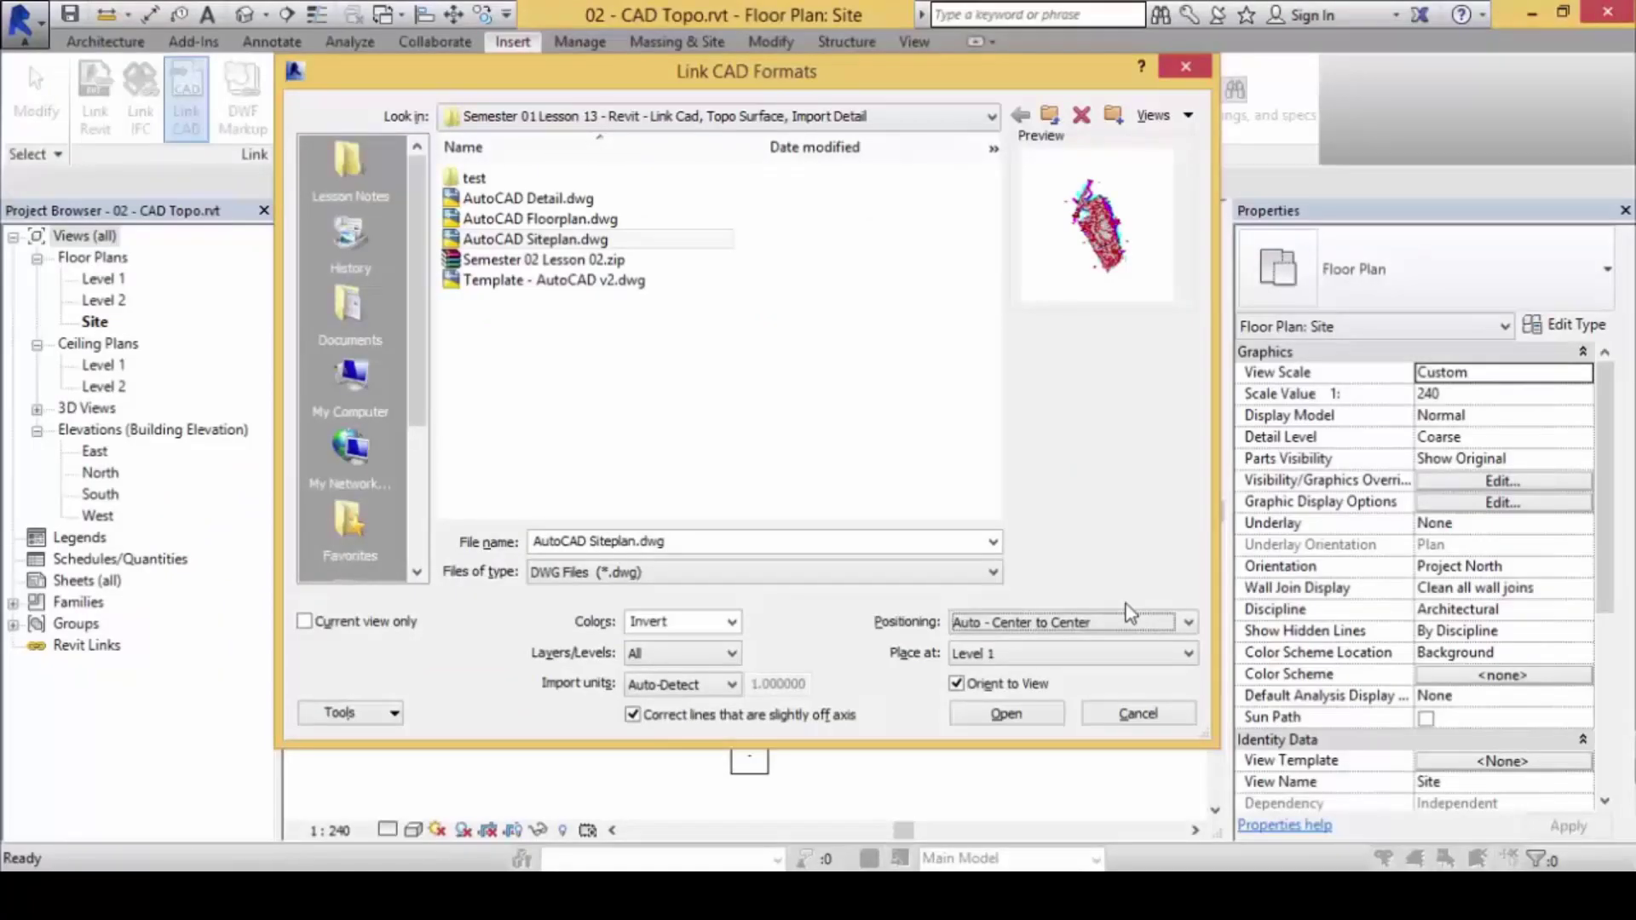
left_click(1004, 716)
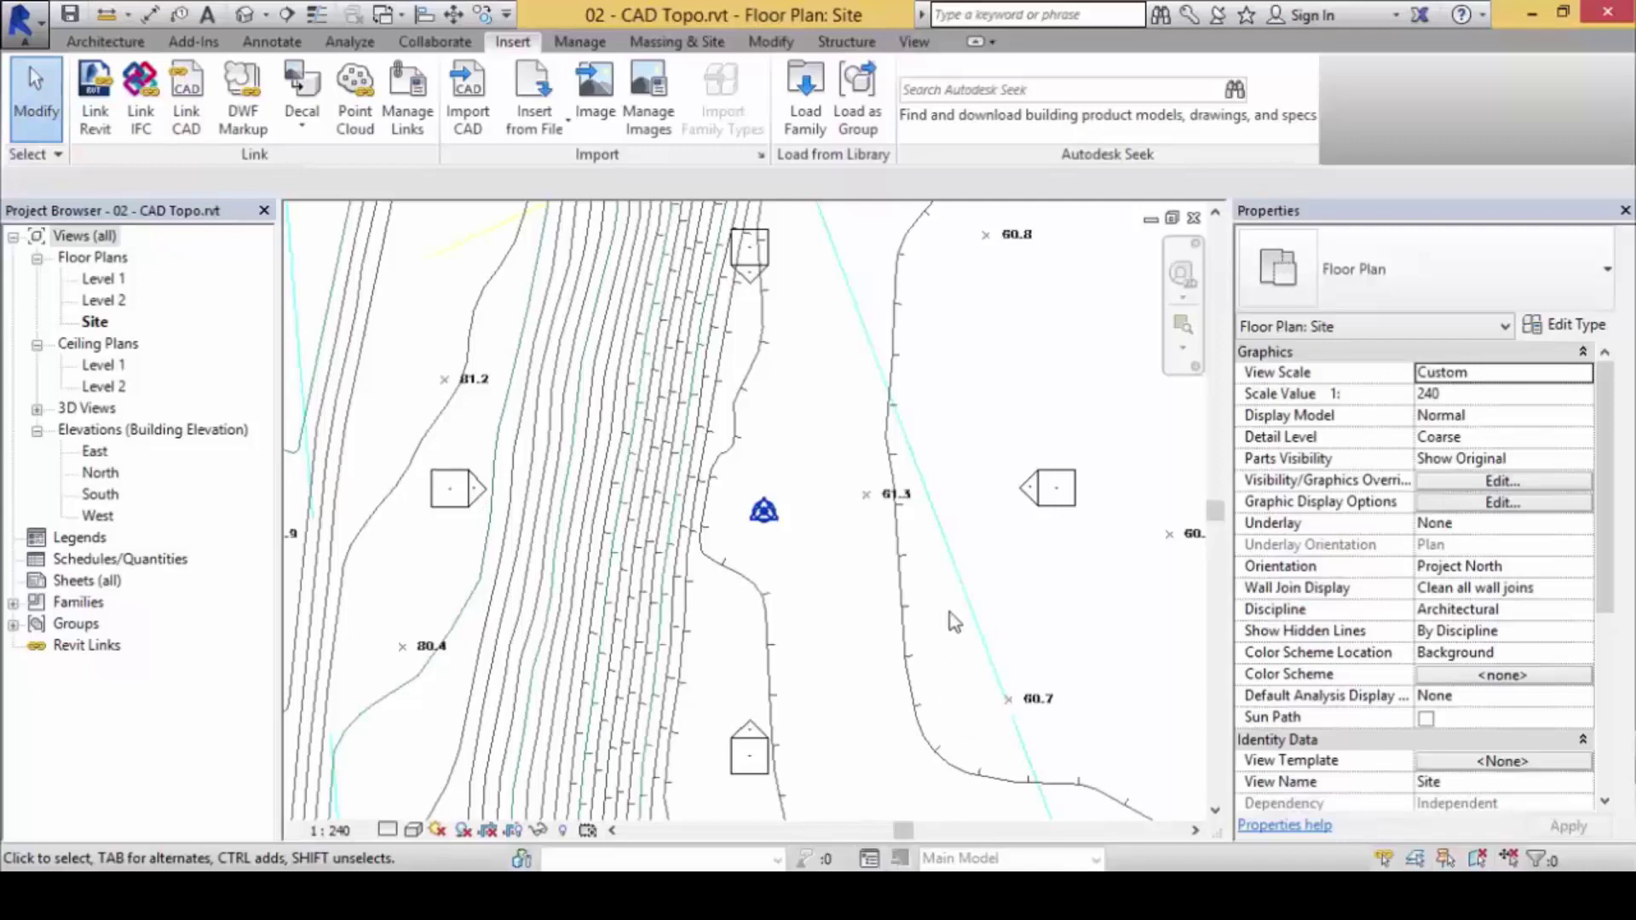
Step: Fit the entire linked site plan in the view and consult the following pages of the lesson notes in Adobe Reader
key("z")
key("f")
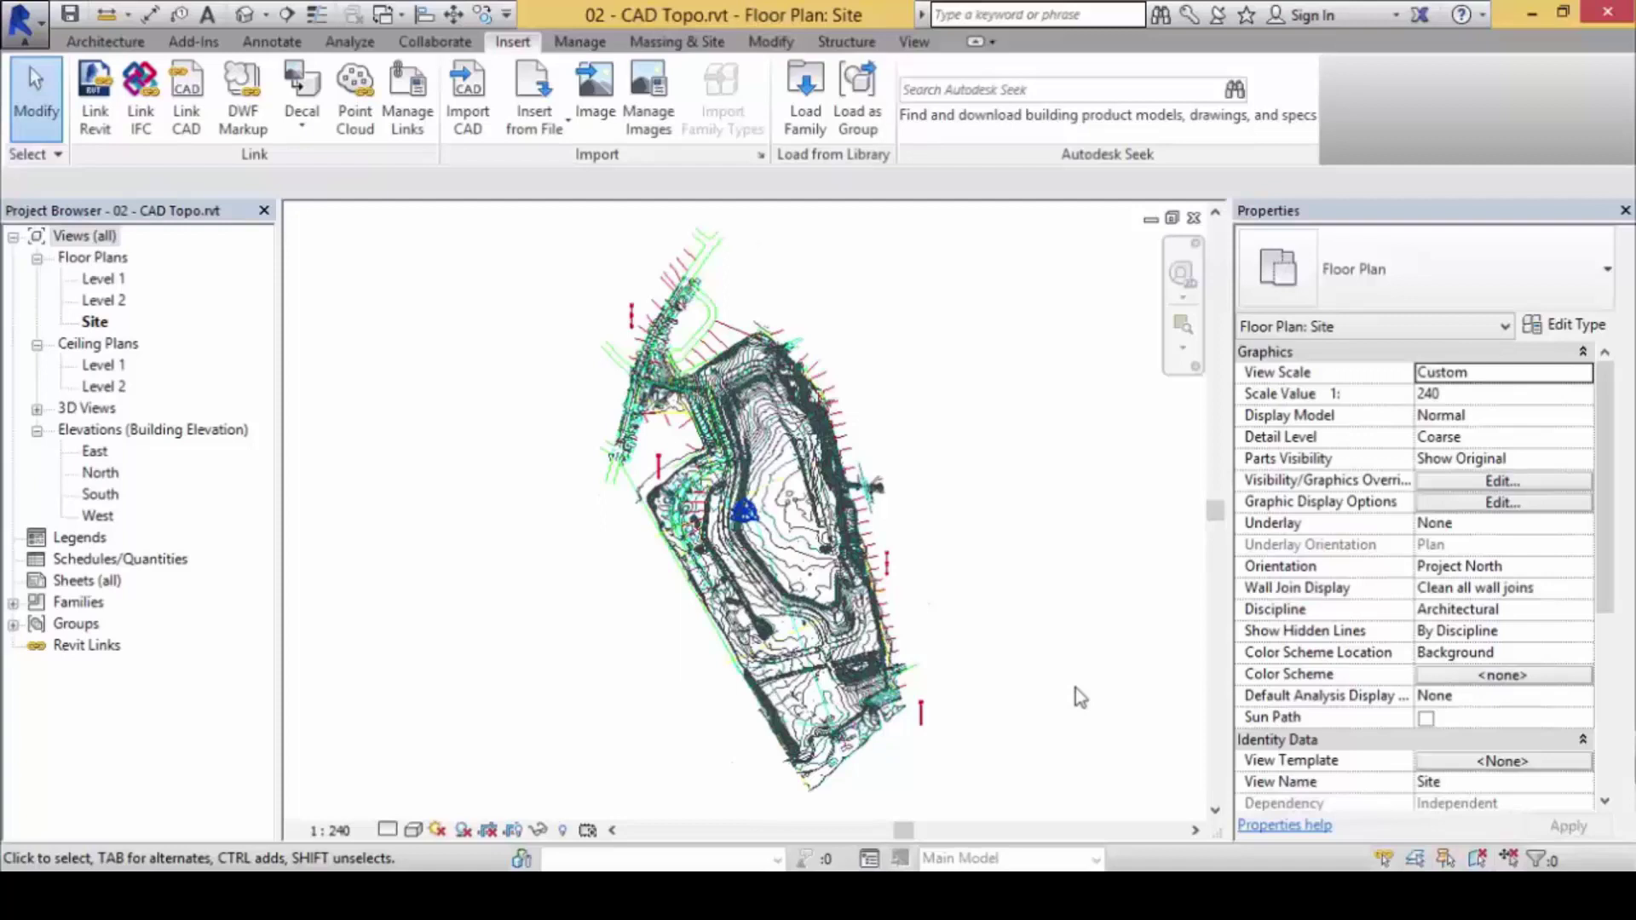
key("alt+Tab")
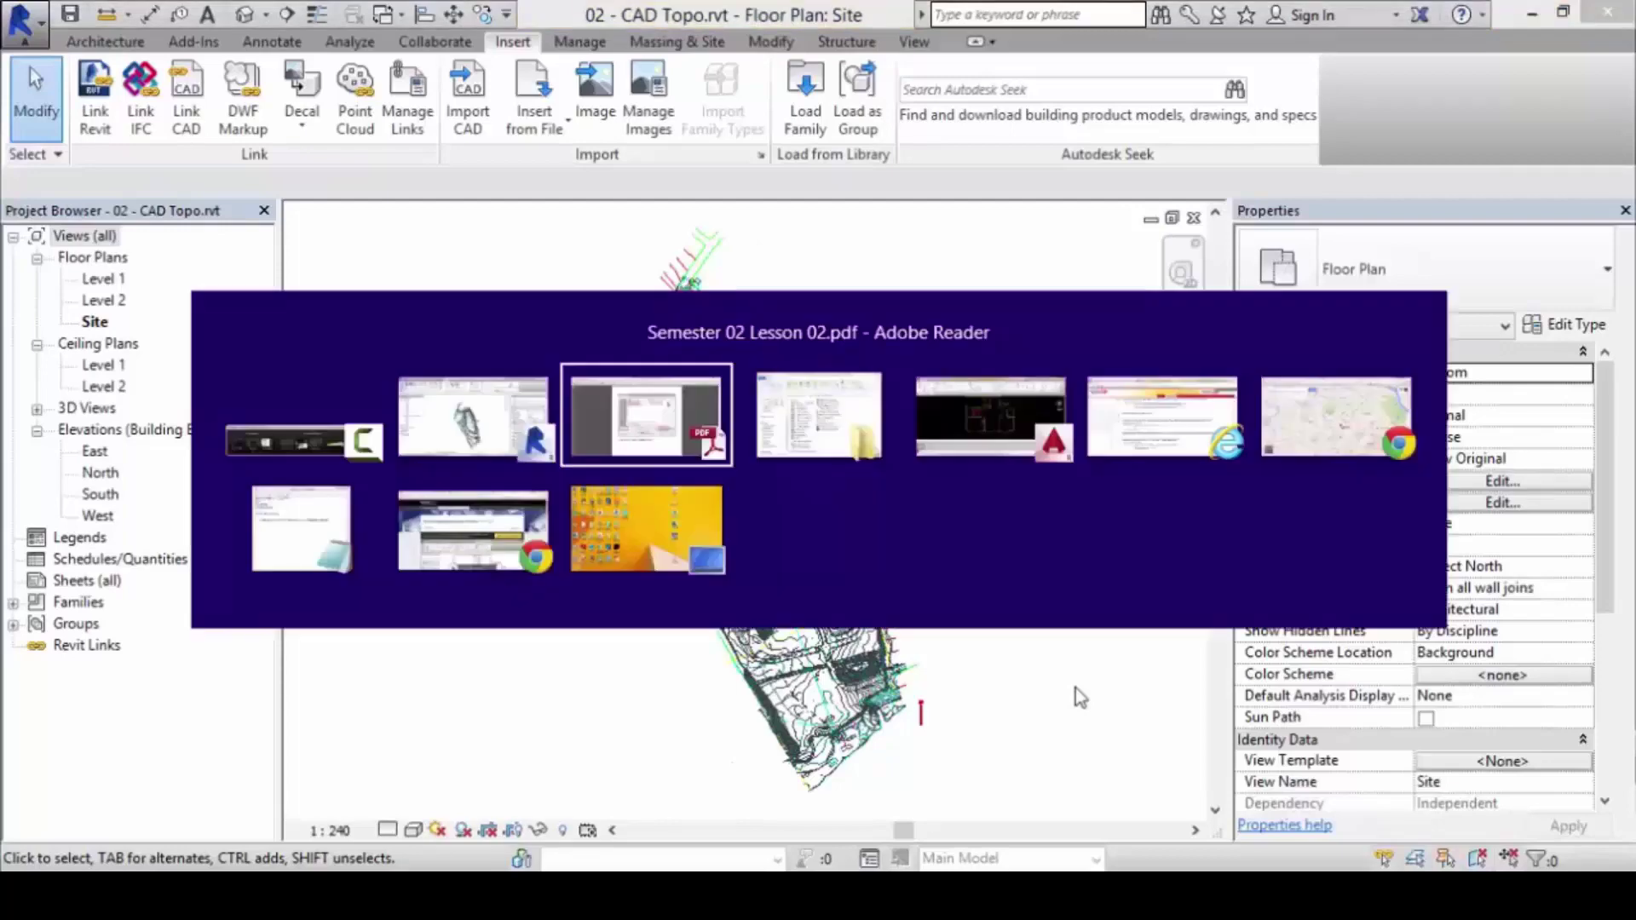
scroll(1096, 686, "down", 5)
scroll(1116, 620, "down", 1)
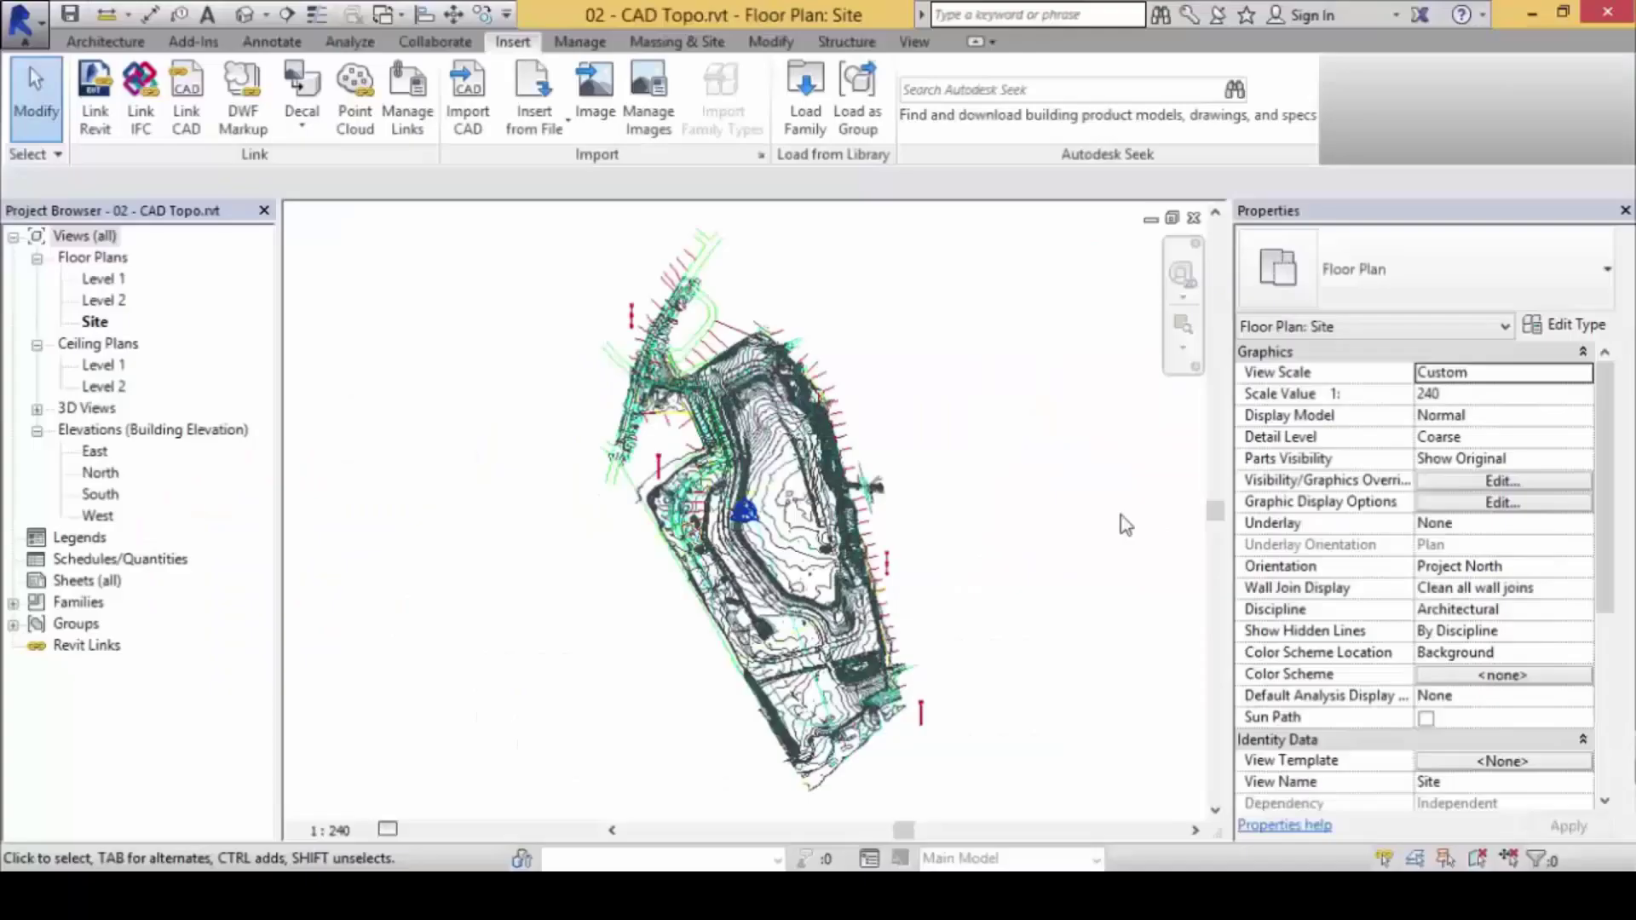
key("alt+Tab")
Step: Query a contour line segment beside the steep slope of the linked AutoCAD Siteplan.dwg to identify its layer, and close the query results
left_click(794, 473)
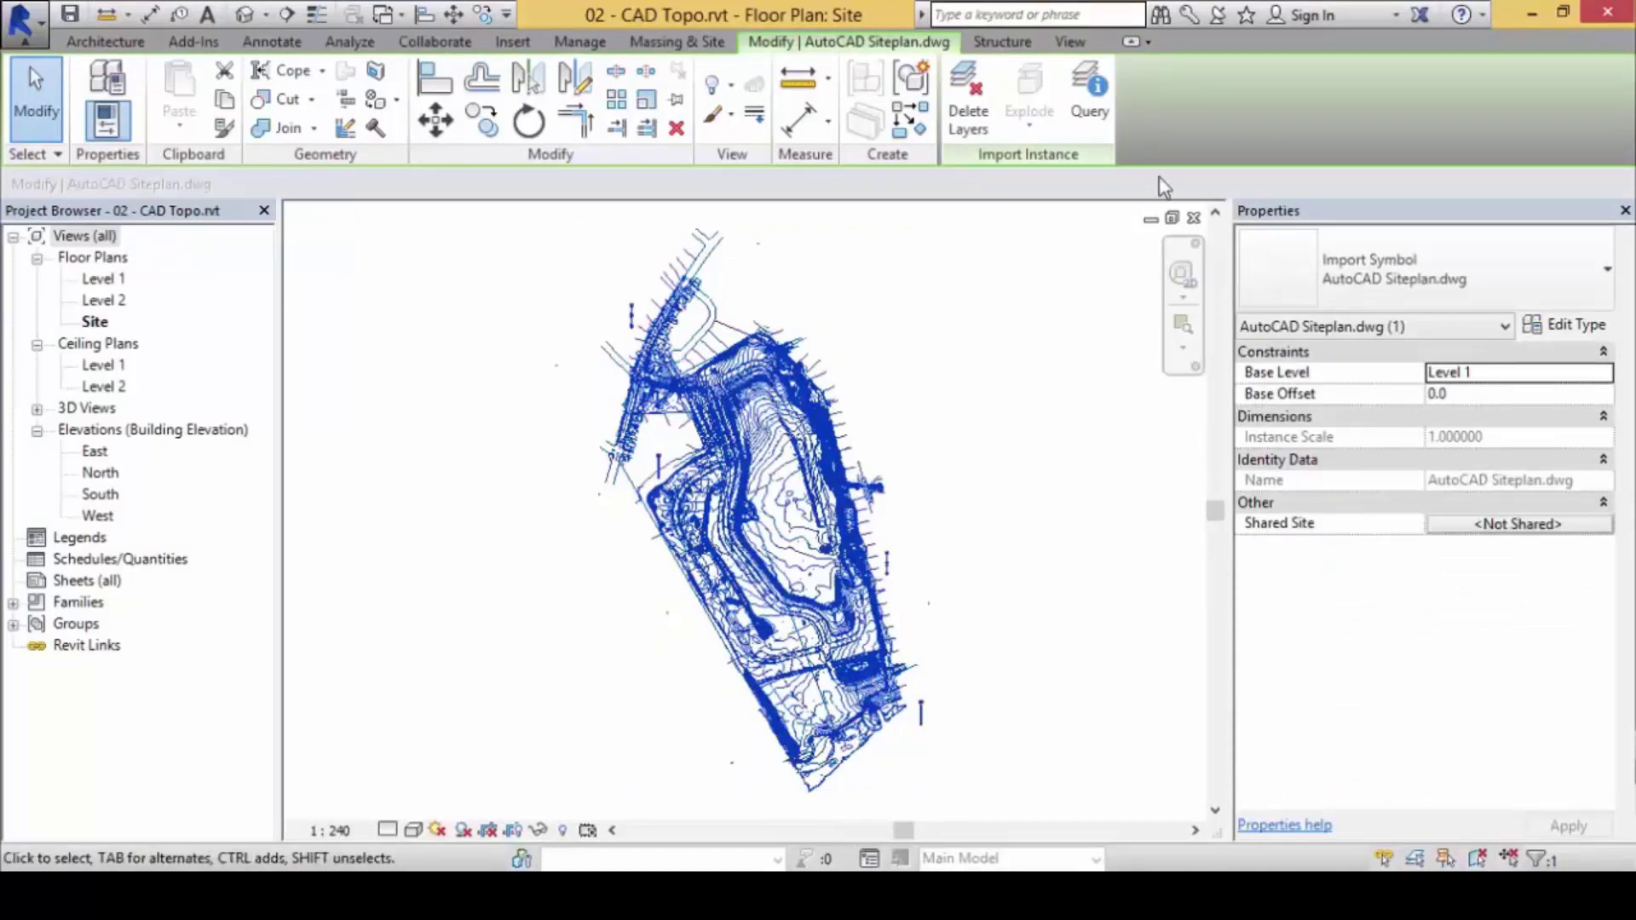
left_click(1103, 110)
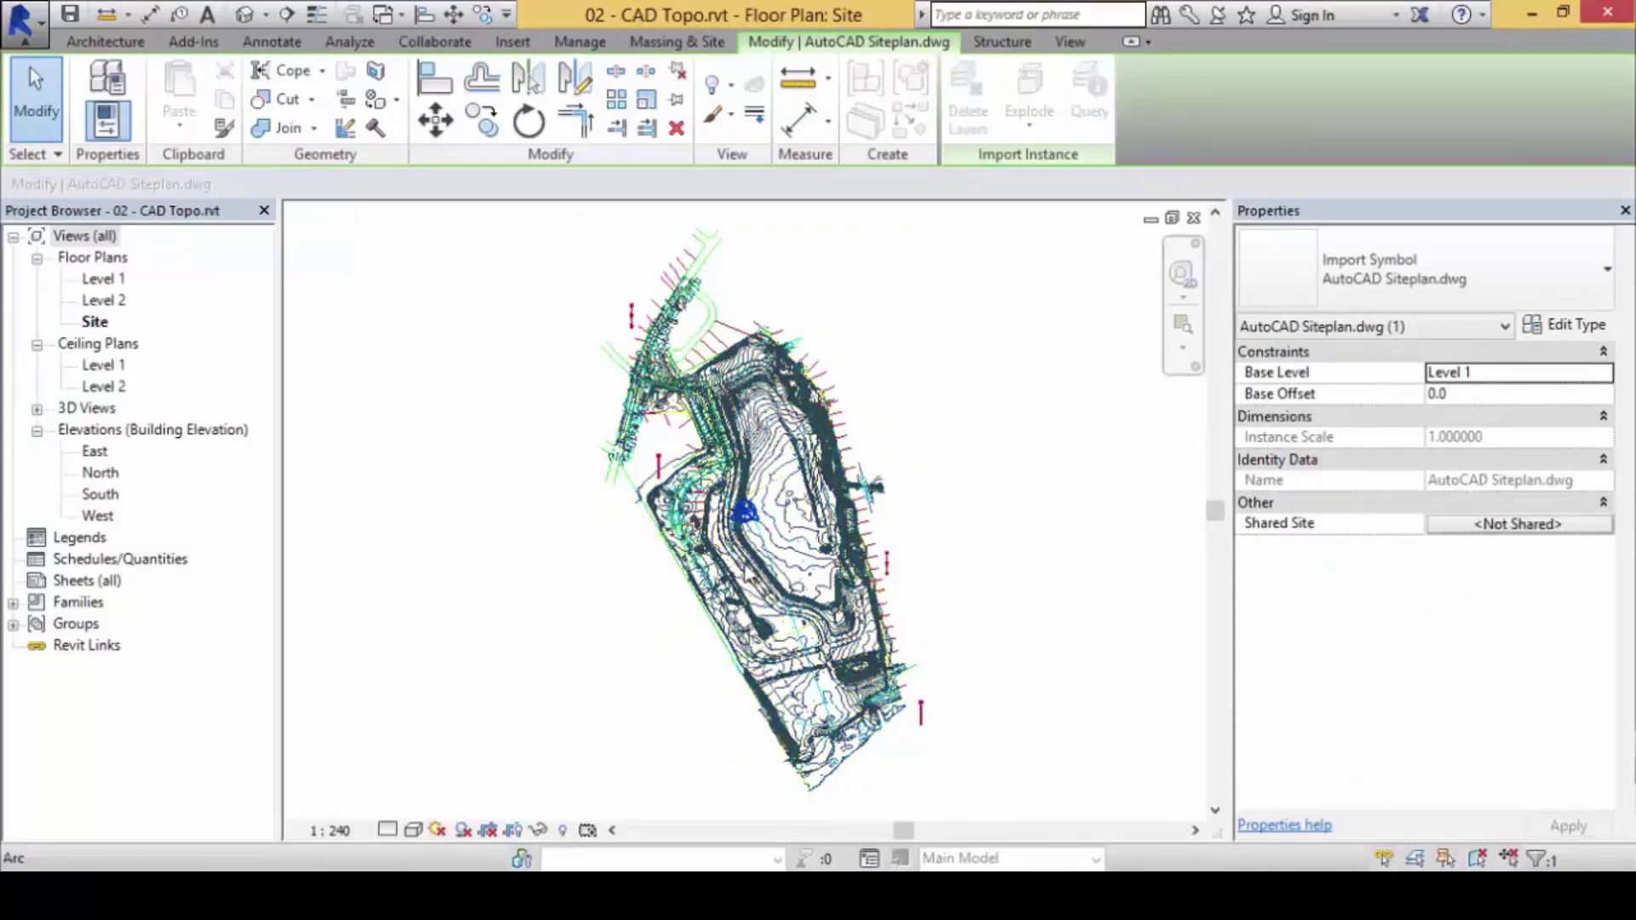
scroll(749, 570, "up", 1)
scroll(746, 558, "up", 3)
middle_click_drag(746, 558, 746, 456)
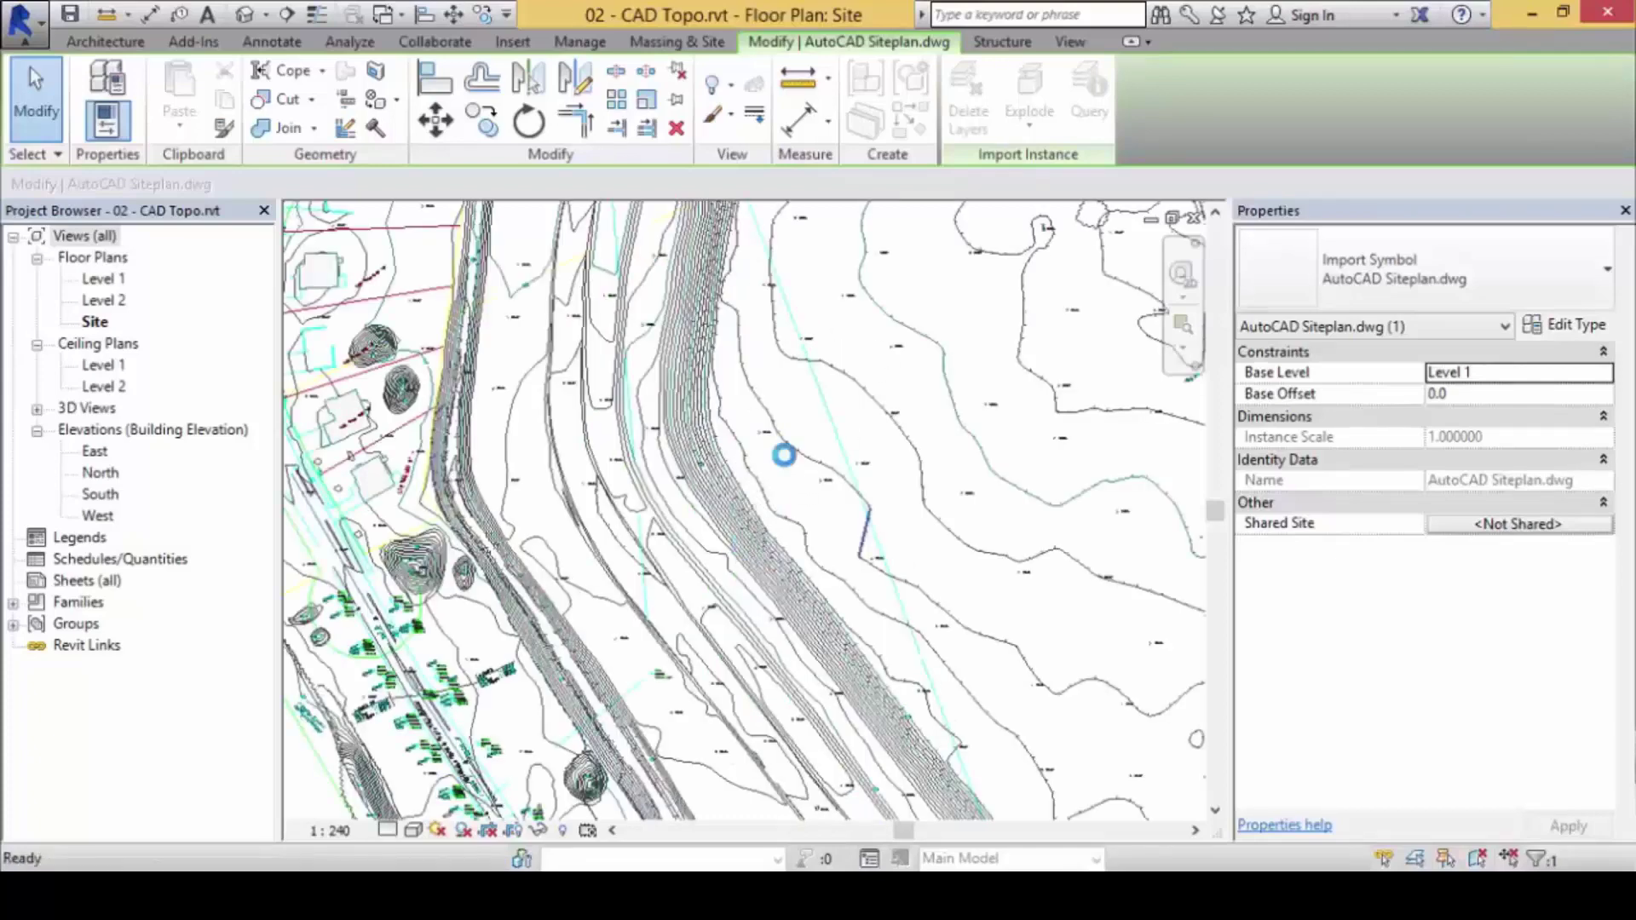
scroll(795, 472, "up", 3)
scroll(715, 409, "up", 3)
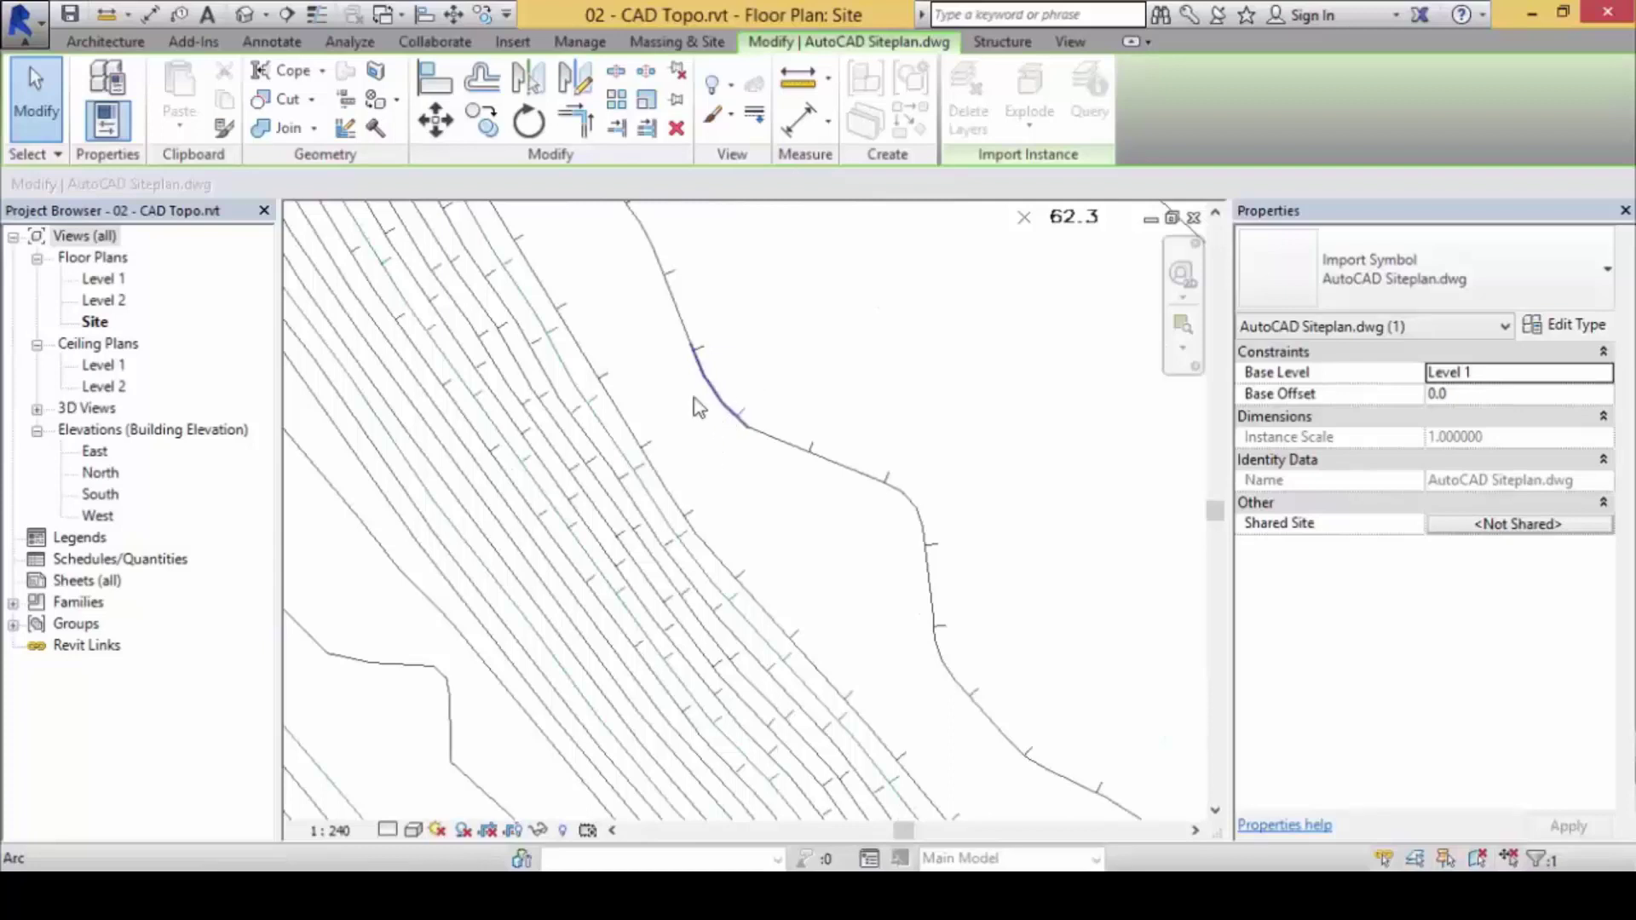
scroll(699, 407, "down", 1)
left_click(687, 332)
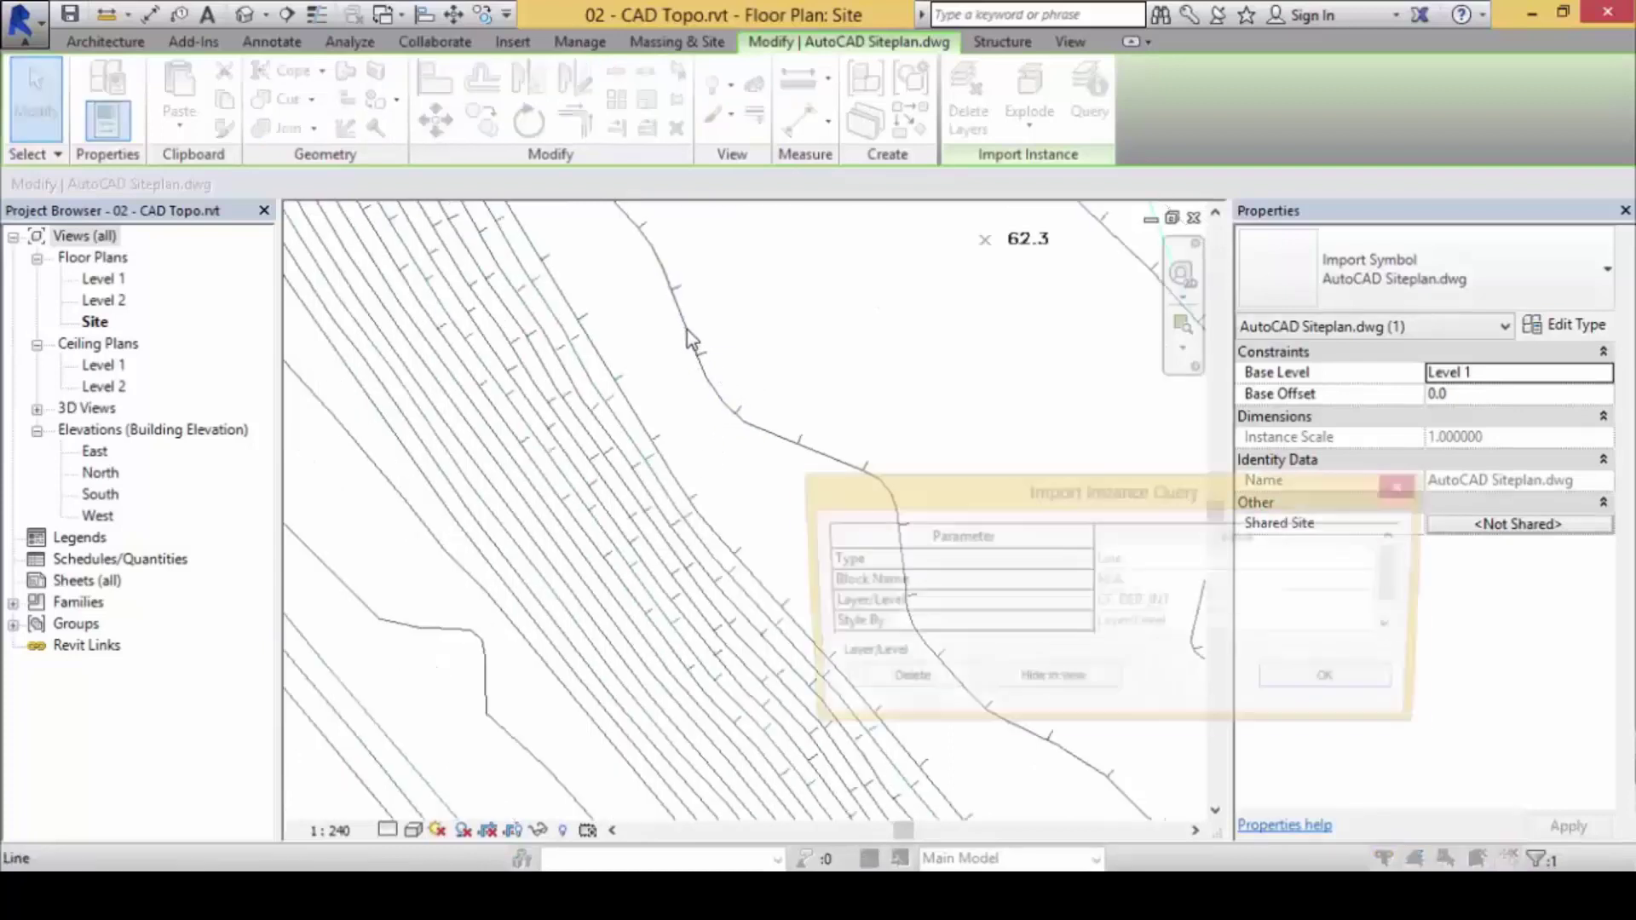
left_click_drag(1160, 499, 1028, 204)
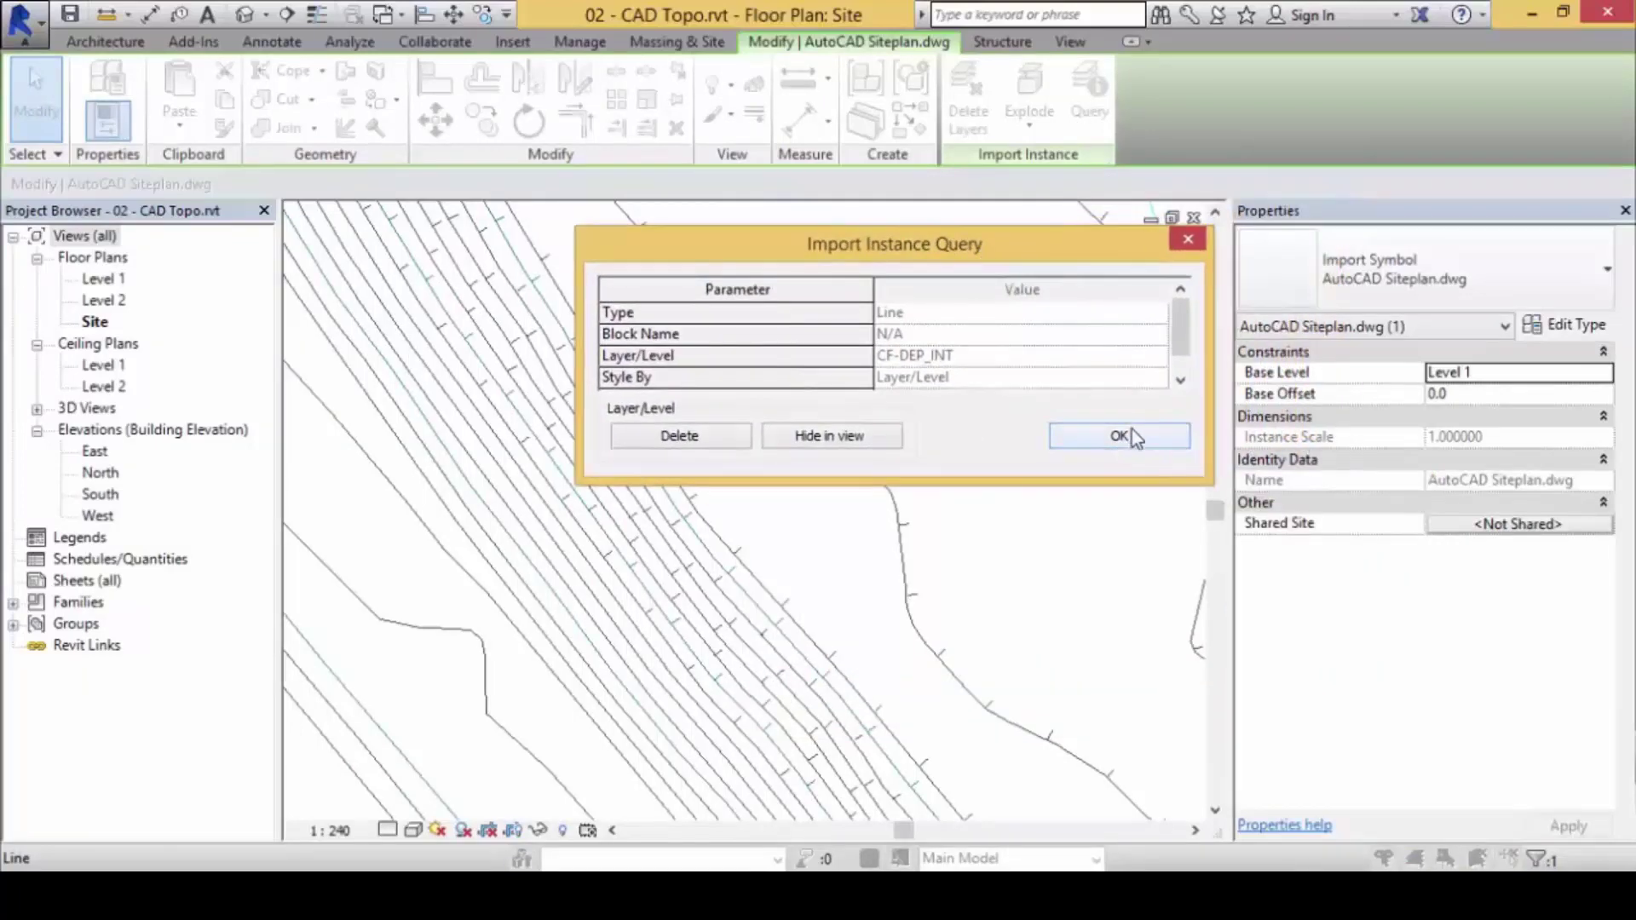
left_click(1131, 432)
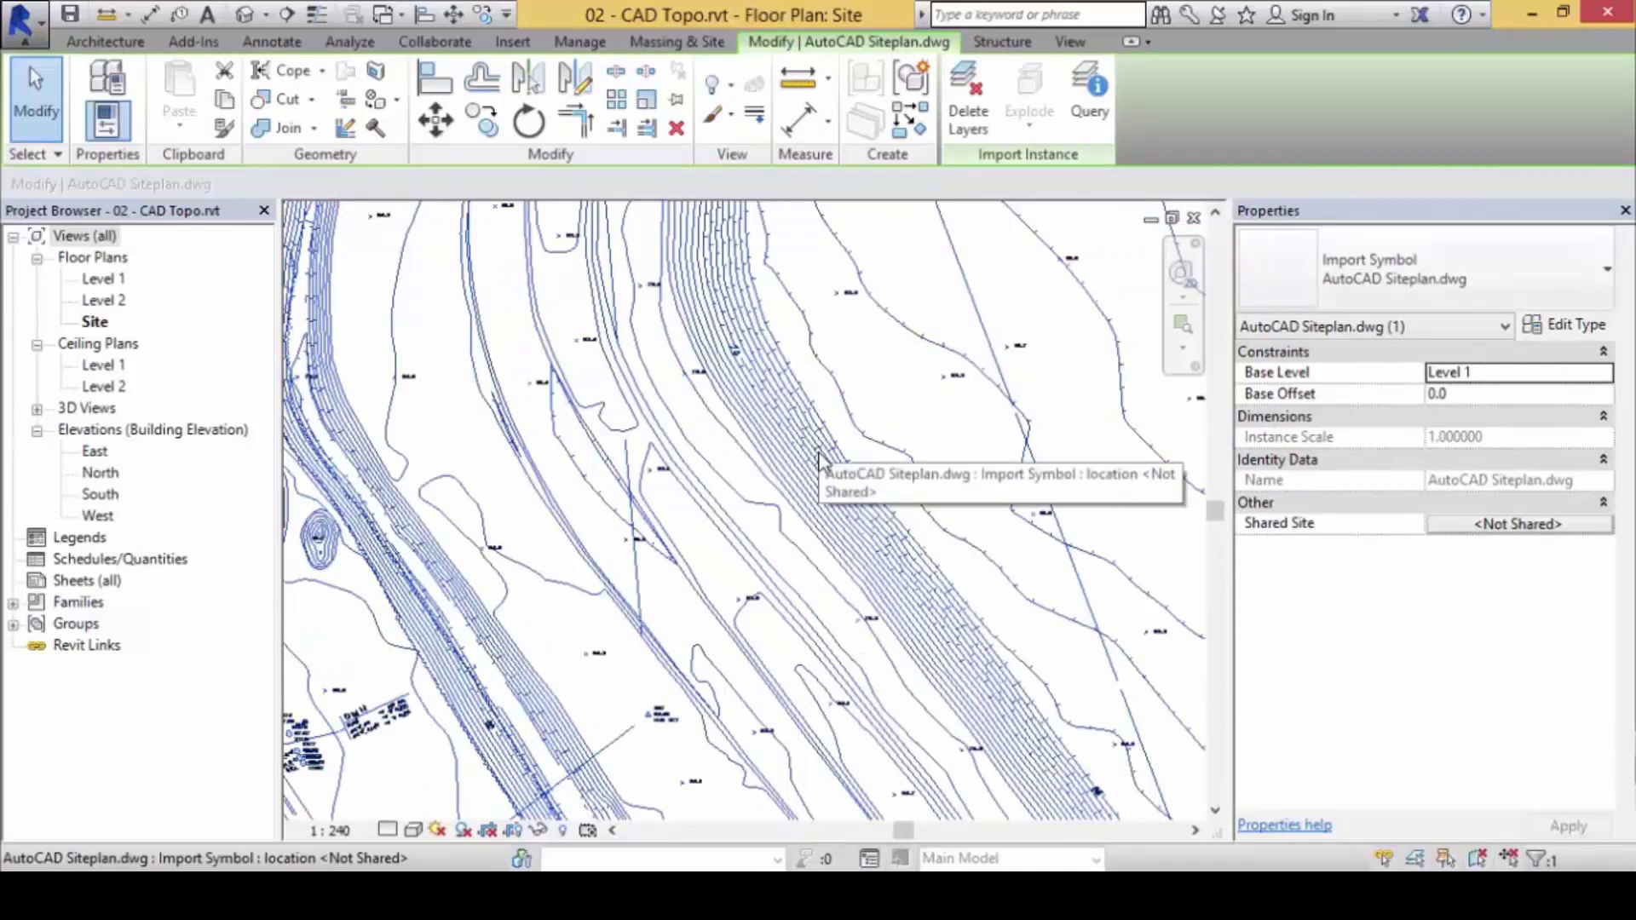
Step: Restart Query on the linked site plan and inspect the Layer/Level entry of an arc on the contours along the slope
left_click(817, 452)
mouse_move(1129, 47)
left_mouse_down()
mouse_move(1072, 53)
mouse_move(1053, 87)
mouse_move(1076, 155)
mouse_move(1116, 147)
mouse_move(1110, 45)
left_mouse_up()
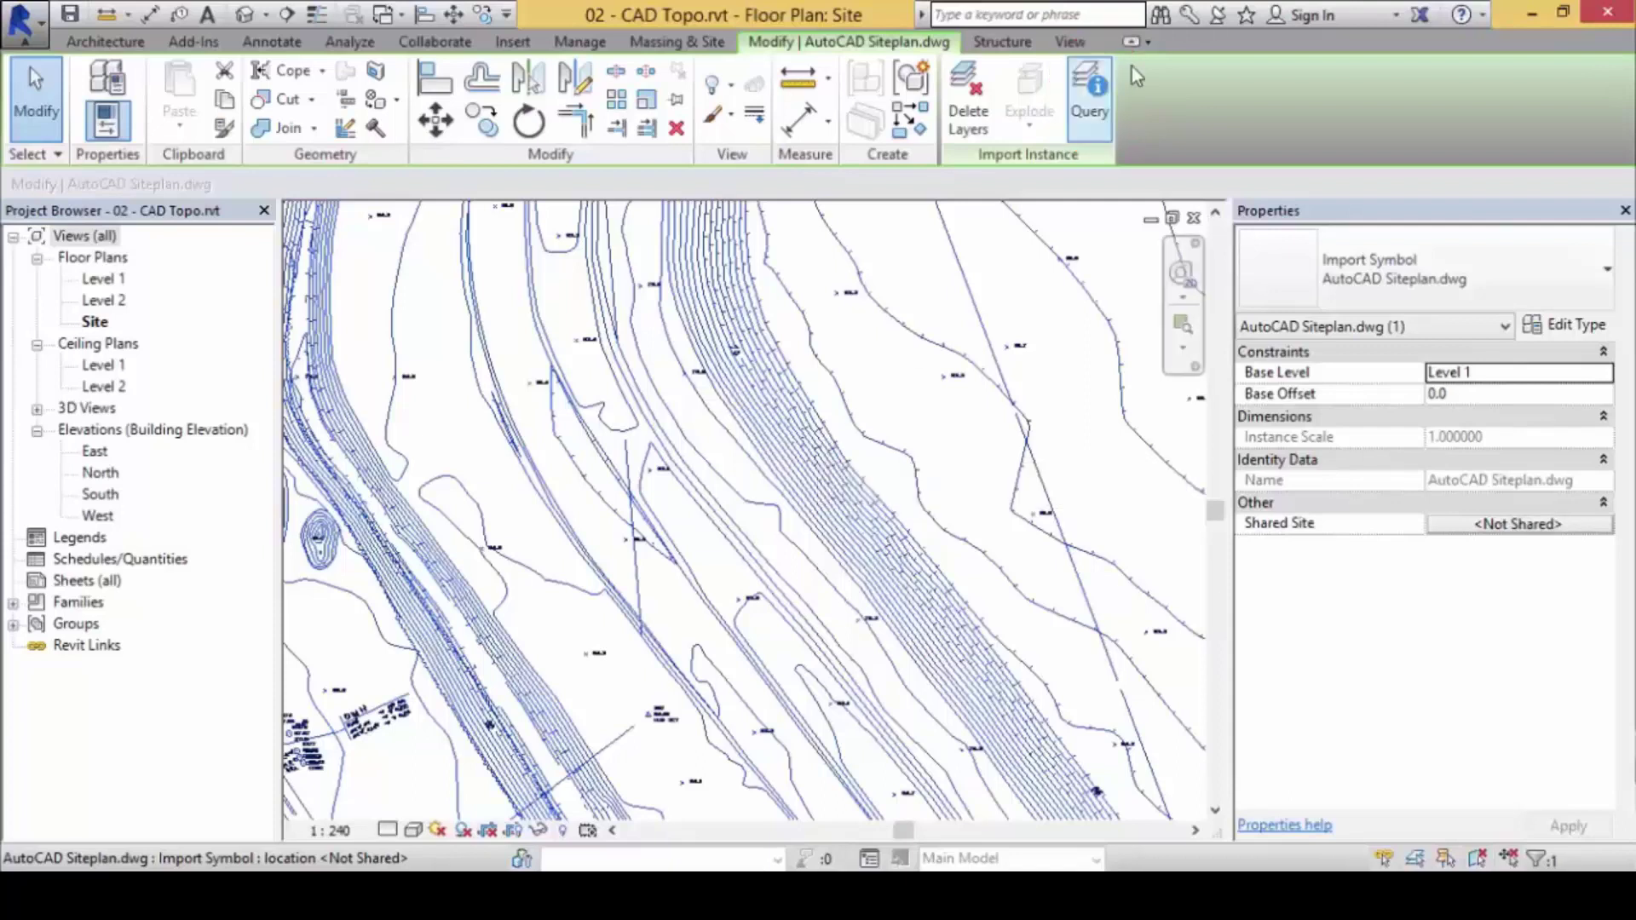
left_click(1090, 101)
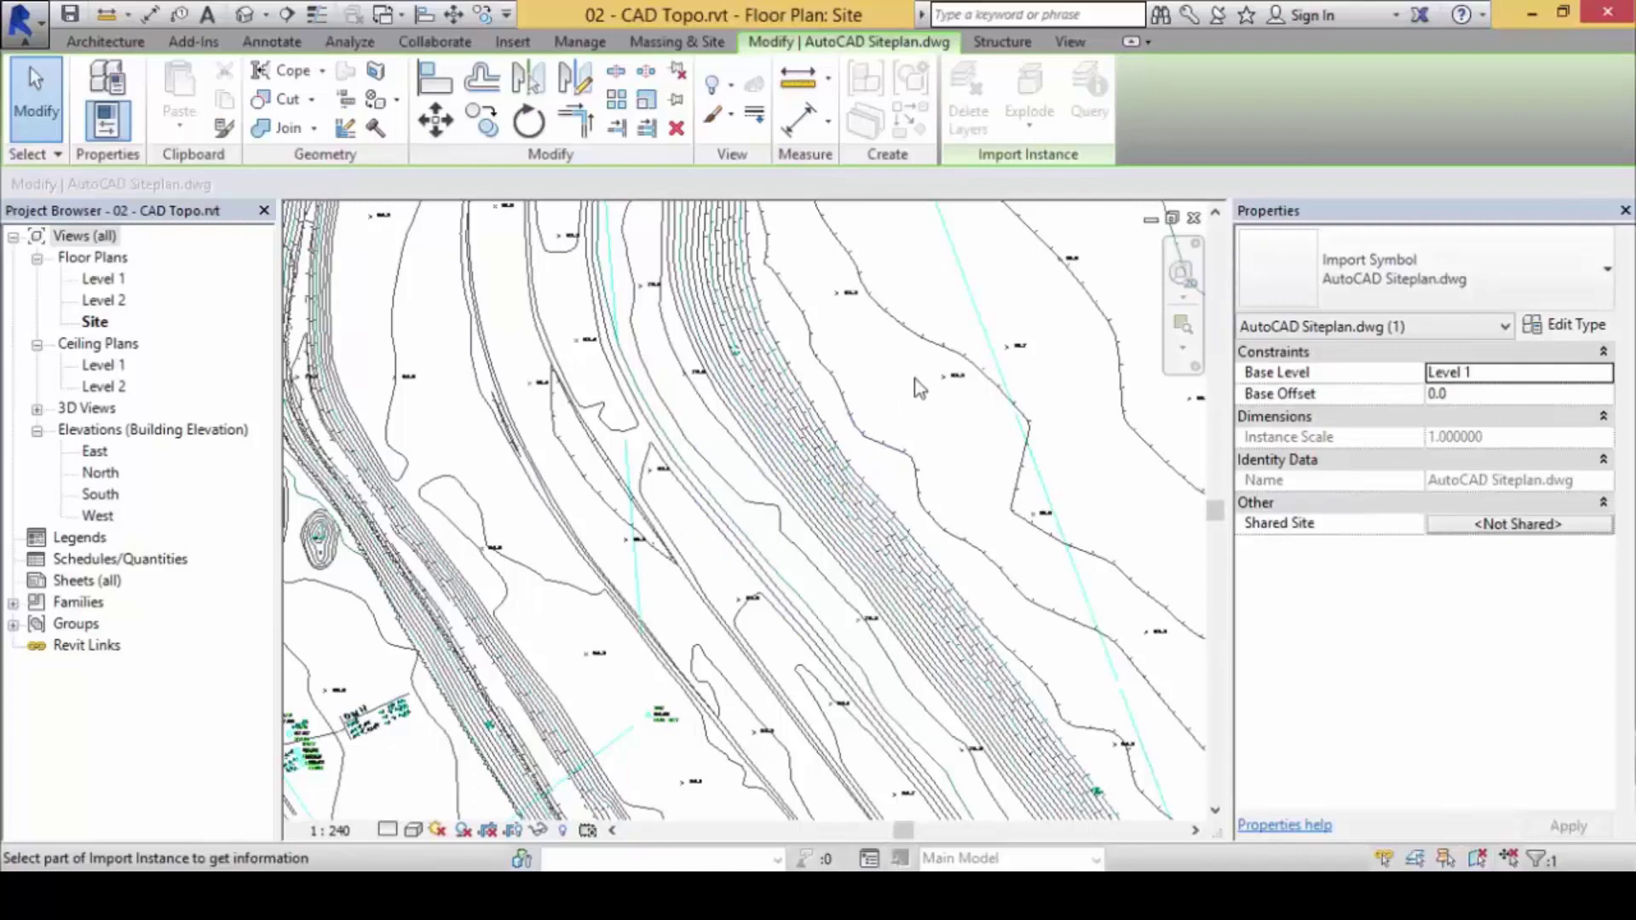
left_click(862, 436)
left_click_drag(1025, 239, 1017, 248)
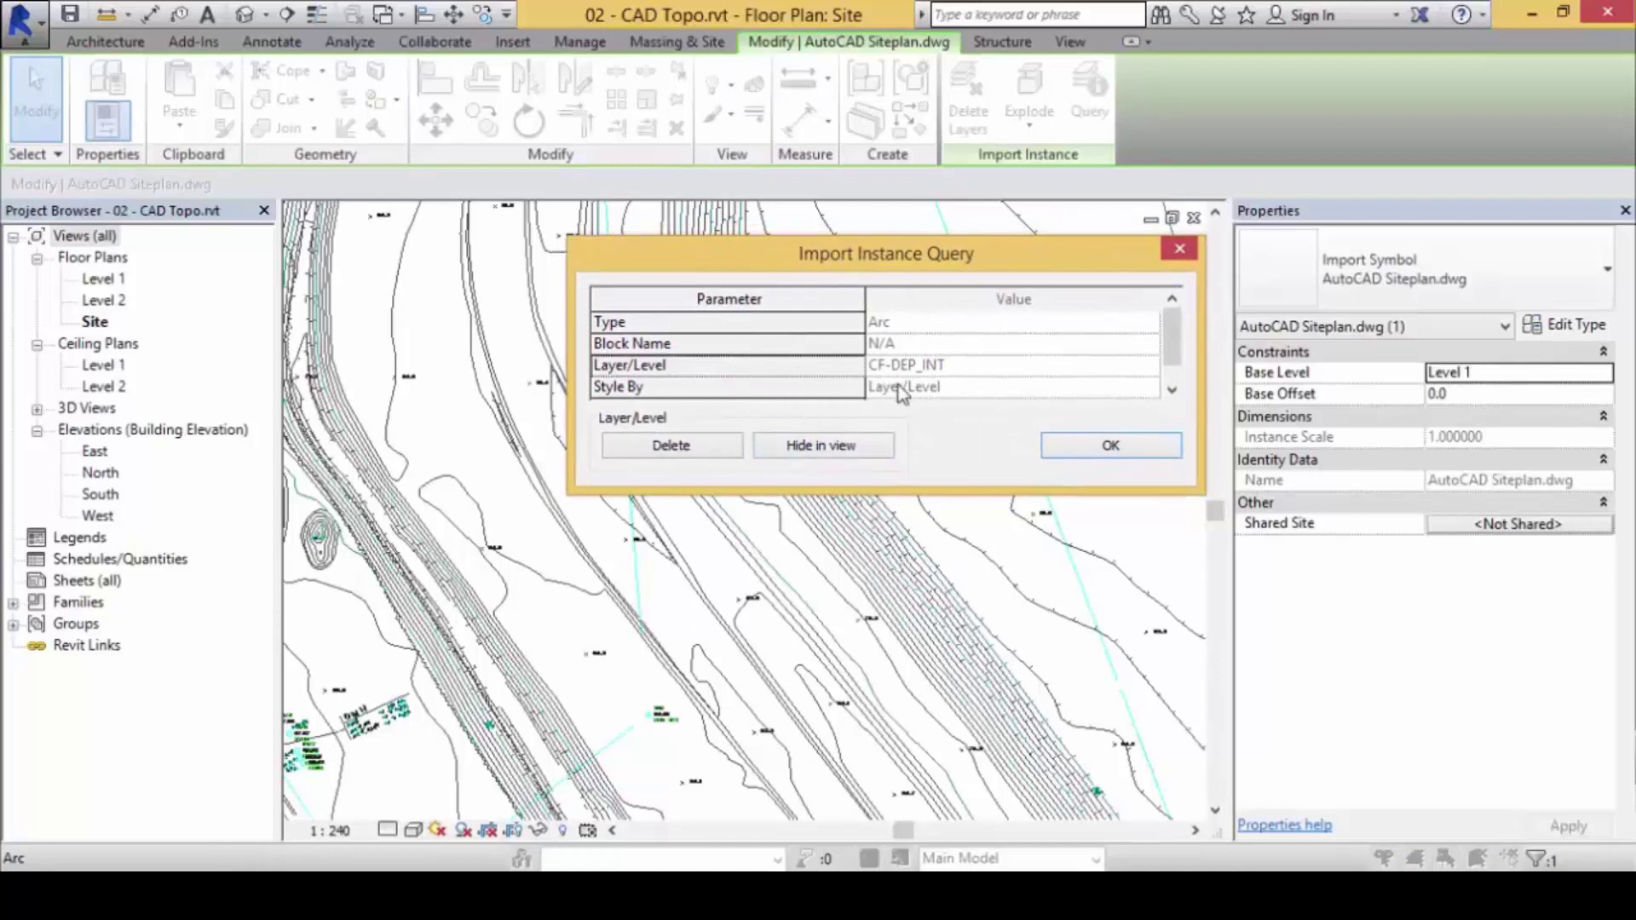
key("alt")
mouse_move(974, 346)
left_mouse_down()
mouse_move(651, 341)
mouse_move(576, 347)
mouse_move(574, 370)
mouse_move(590, 391)
mouse_move(960, 388)
mouse_move(977, 341)
left_mouse_up()
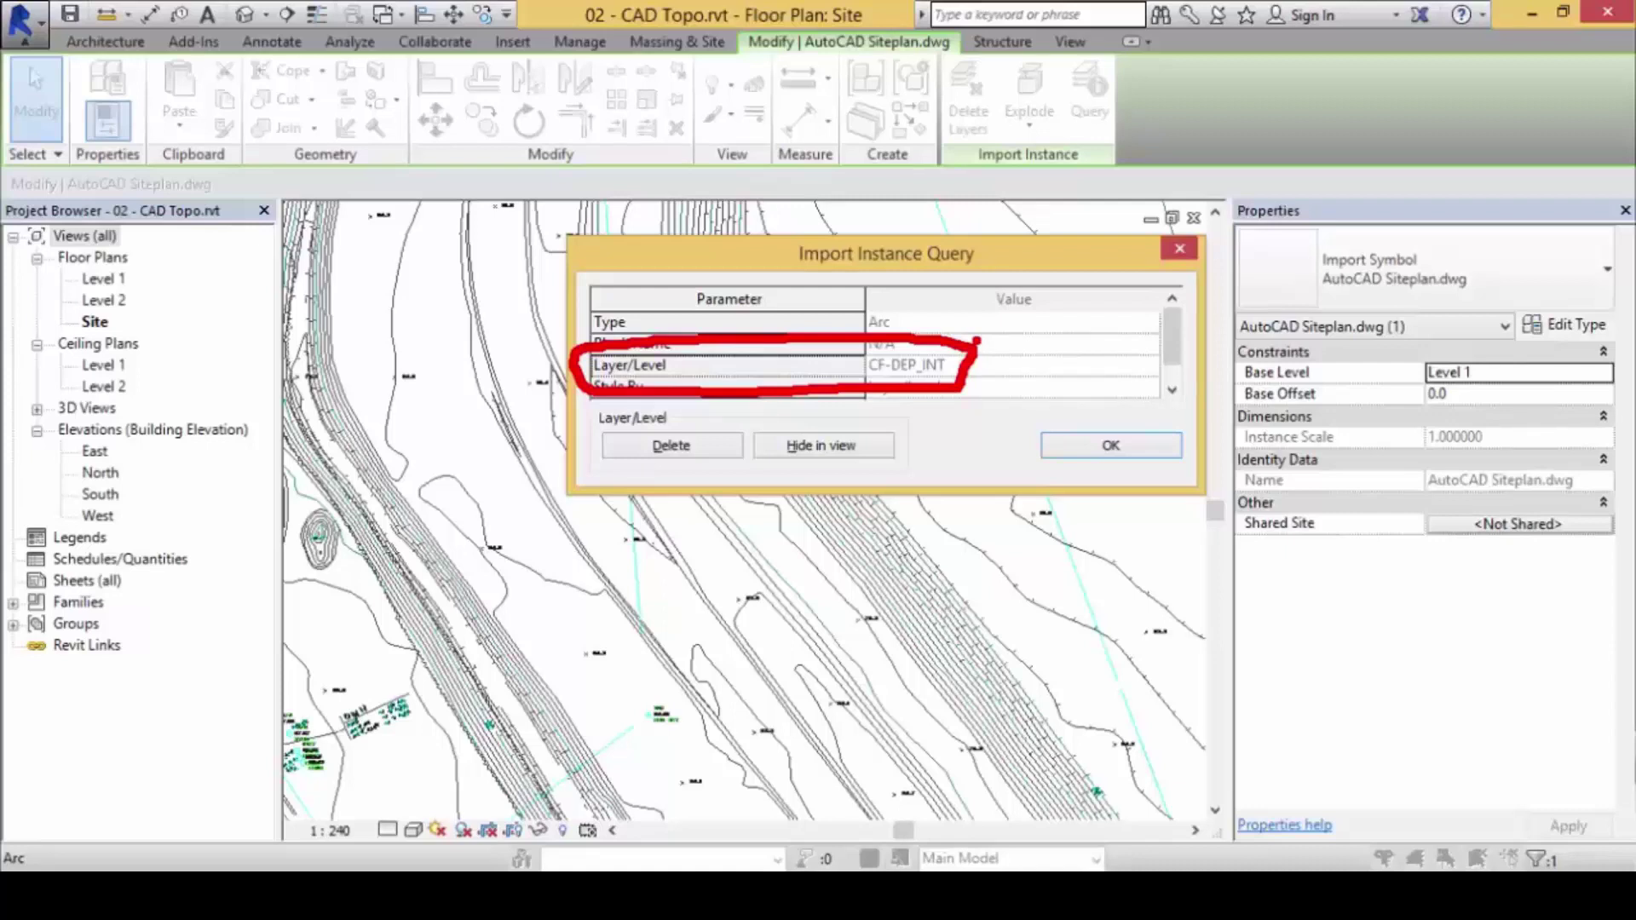
left_click(1095, 446)
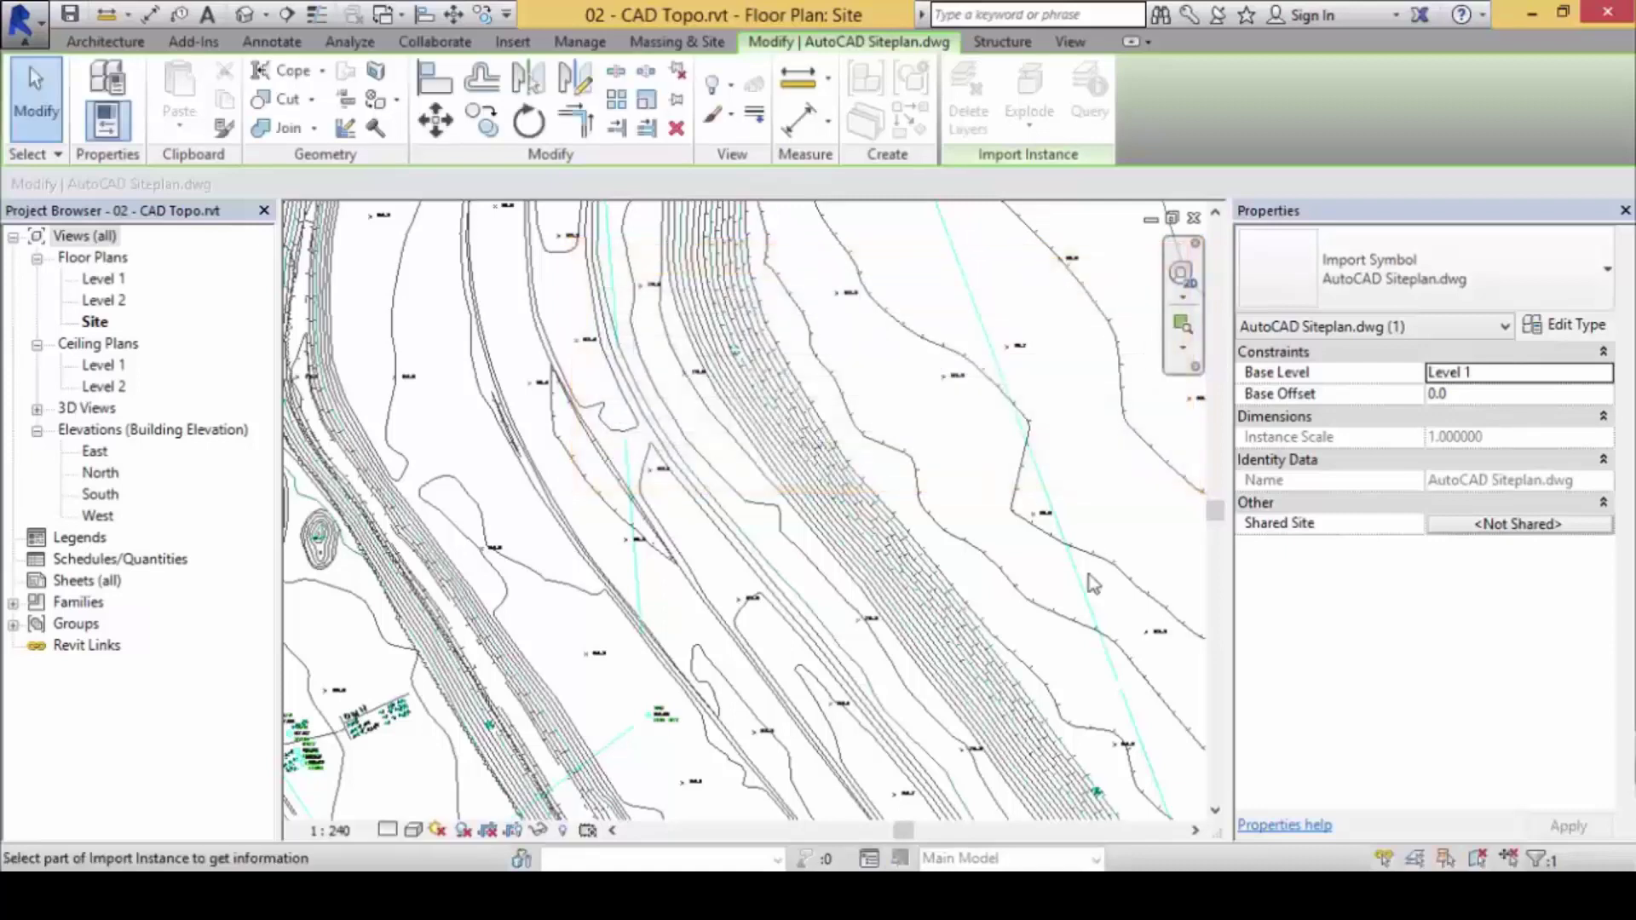
Step: Query a contour arc on the lower terrain and compare its layer with CF-DEP_INT and CF-DEP_INDX in the Adobe Reader lesson notes
left_click(823, 628)
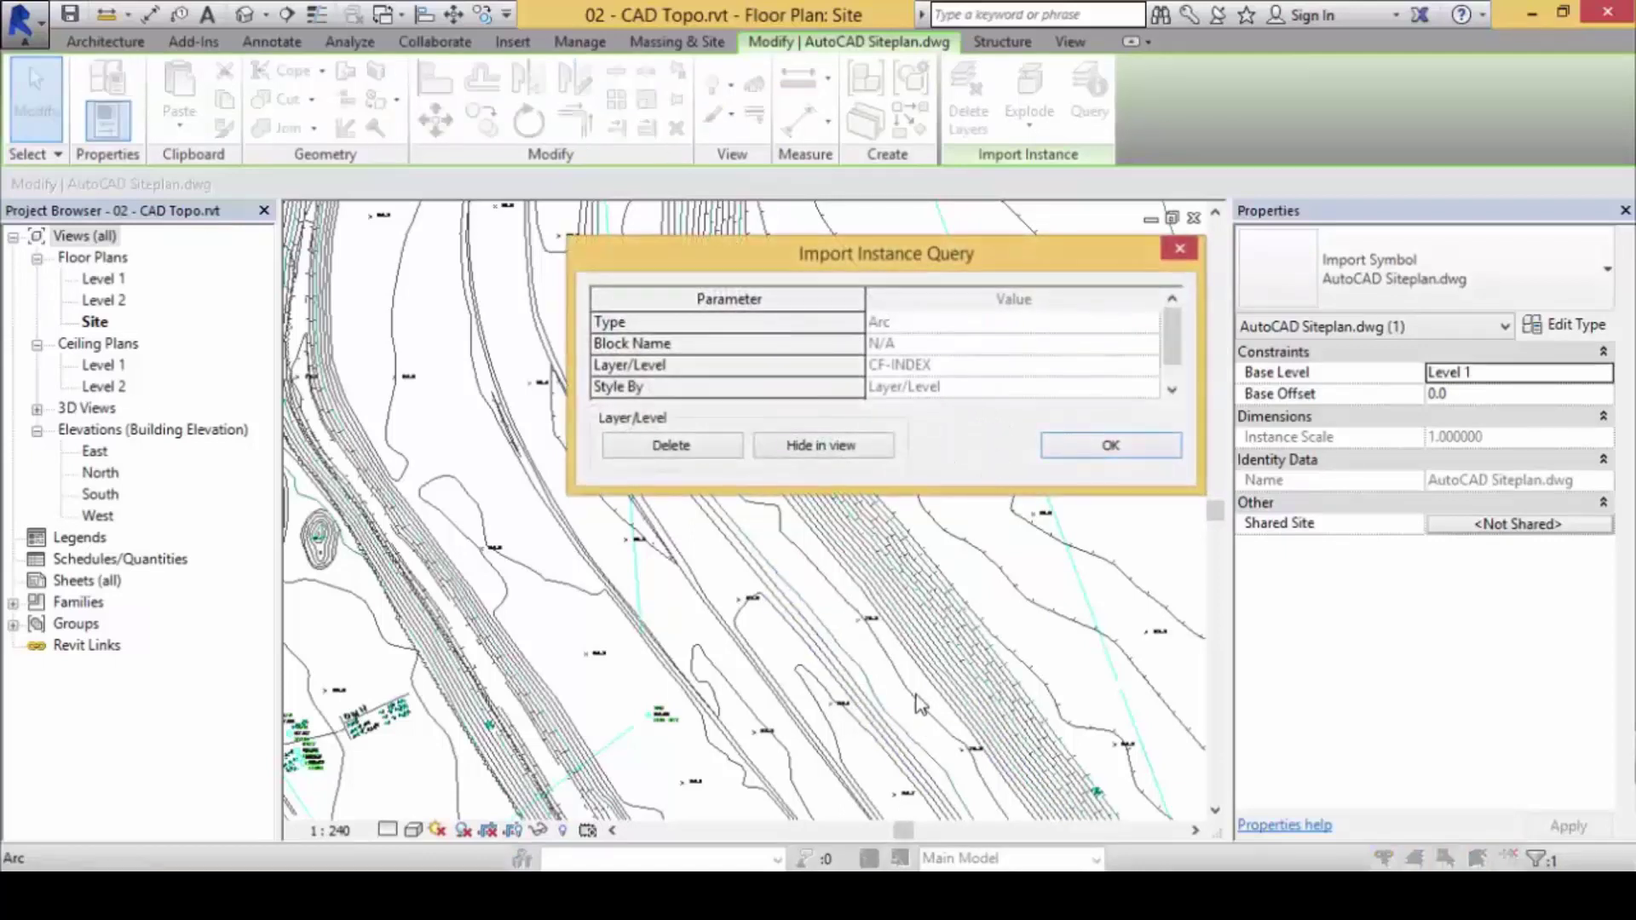
key("alt+Tab")
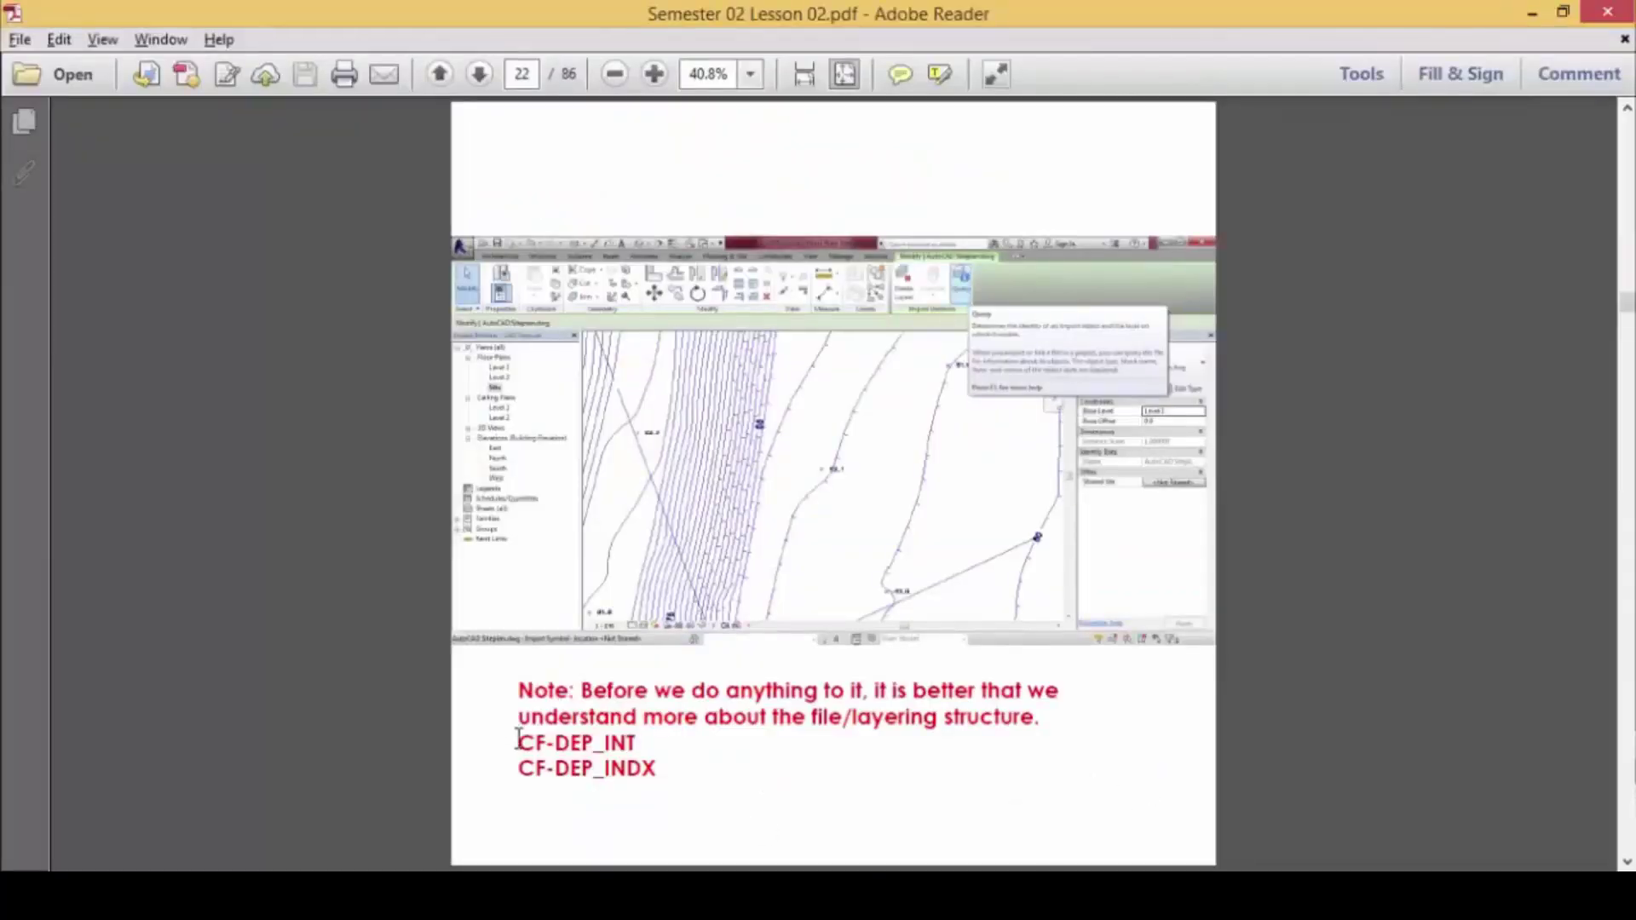
left_click_drag(517, 741, 631, 759)
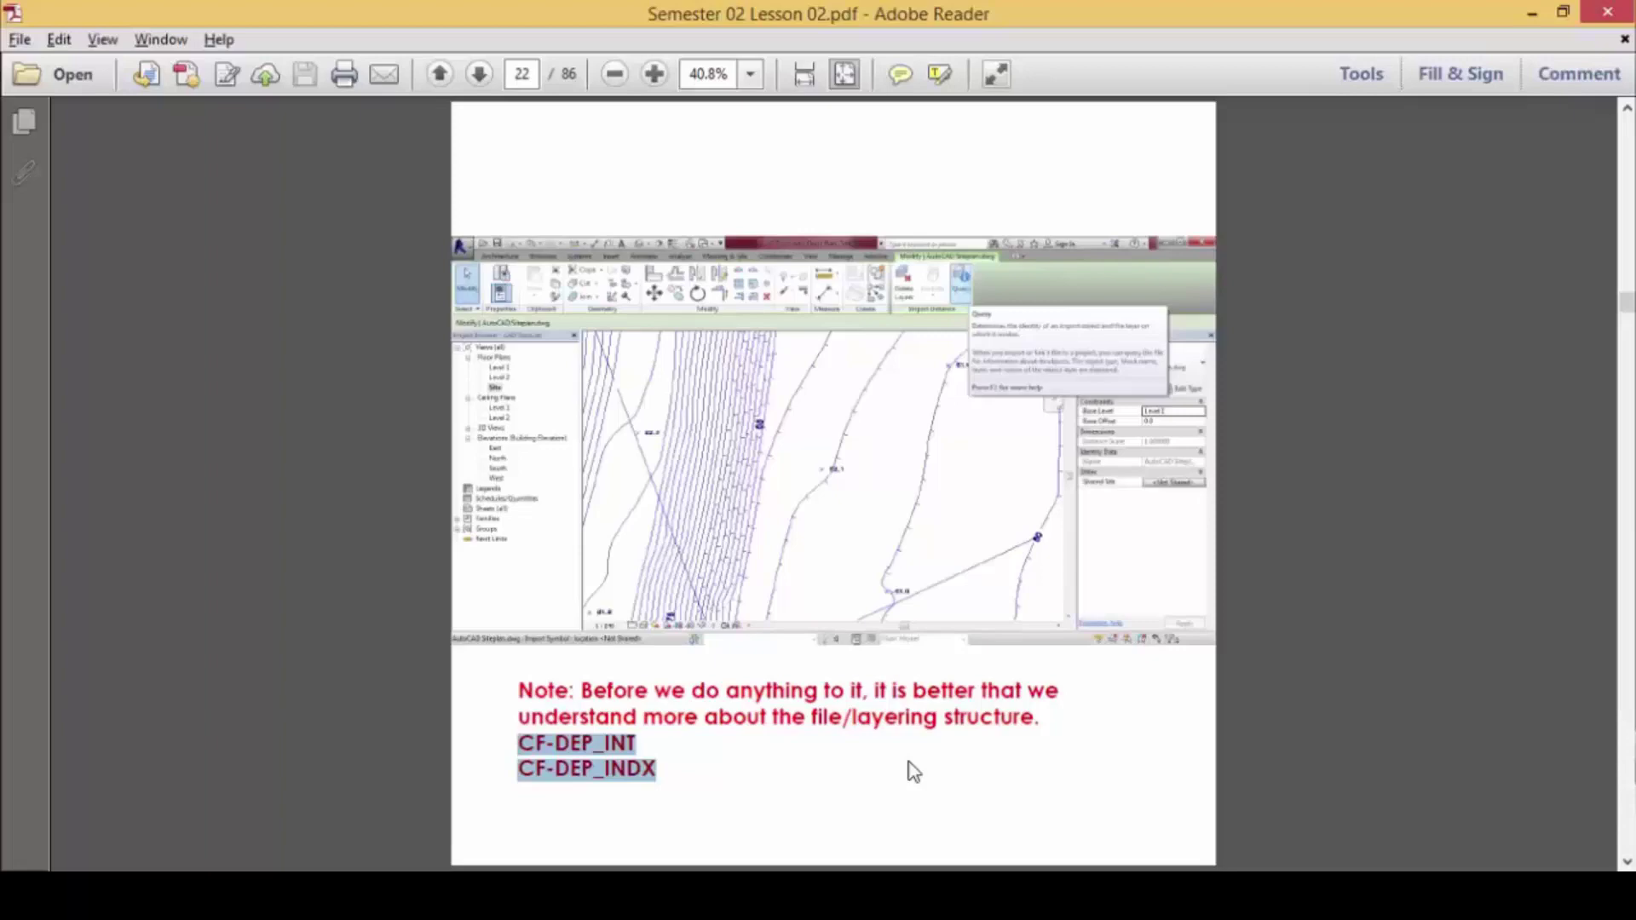
key("alt+Tab")
left_click(1110, 448)
key("alt+Tab")
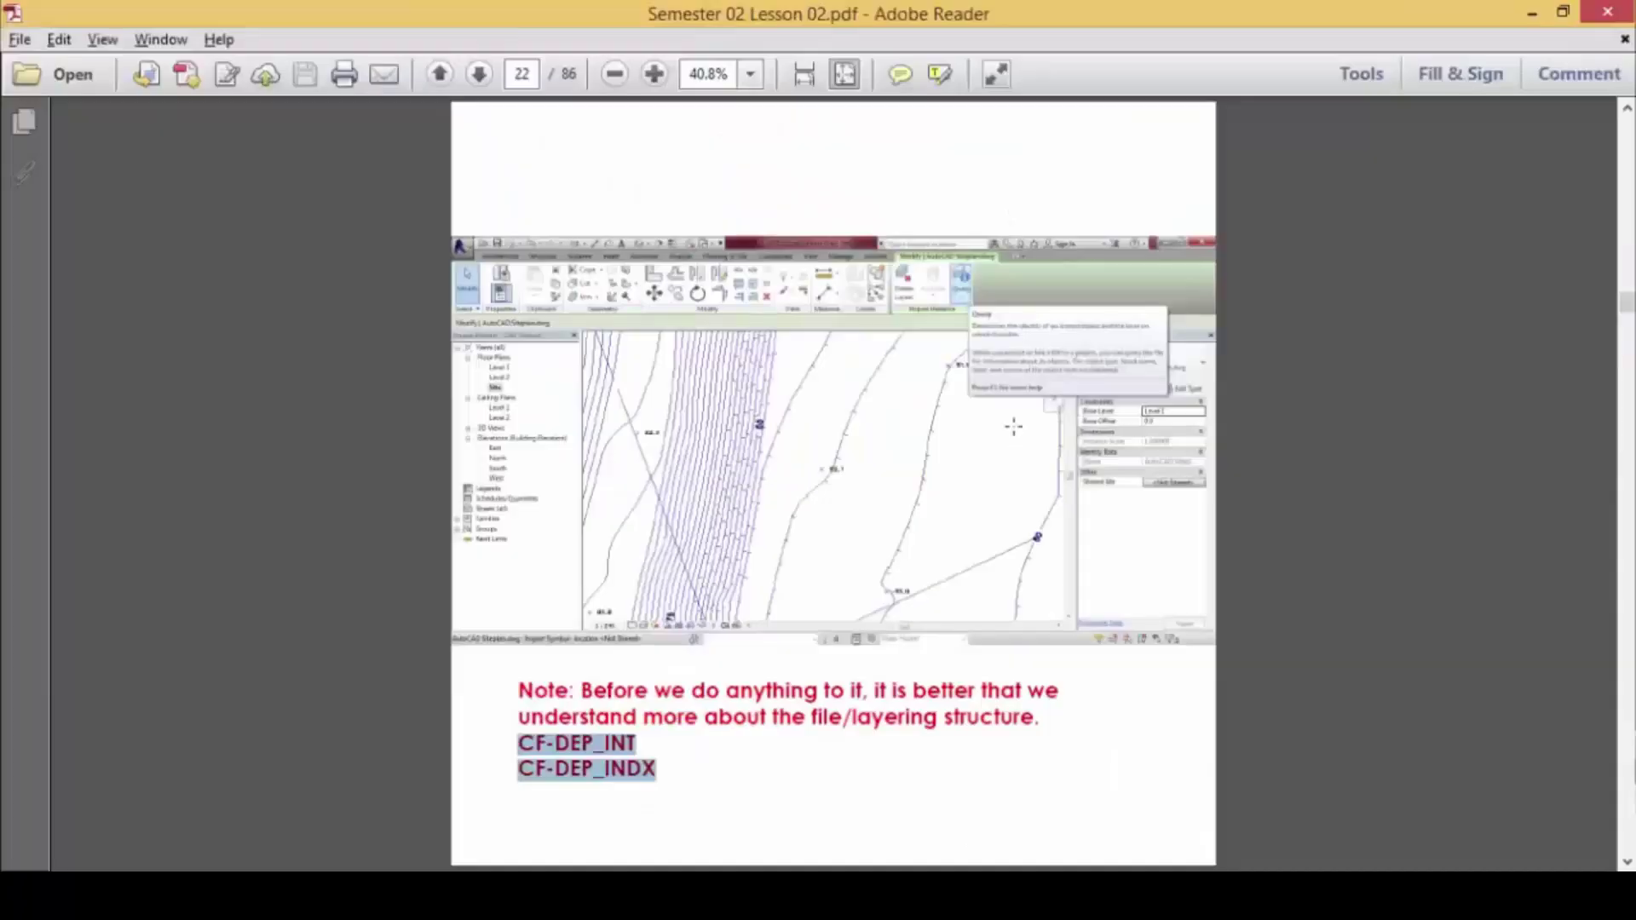
Step: Return to Revit, query another contour arc on the steep slope to read its layer, and end the query
key("alt+Tab")
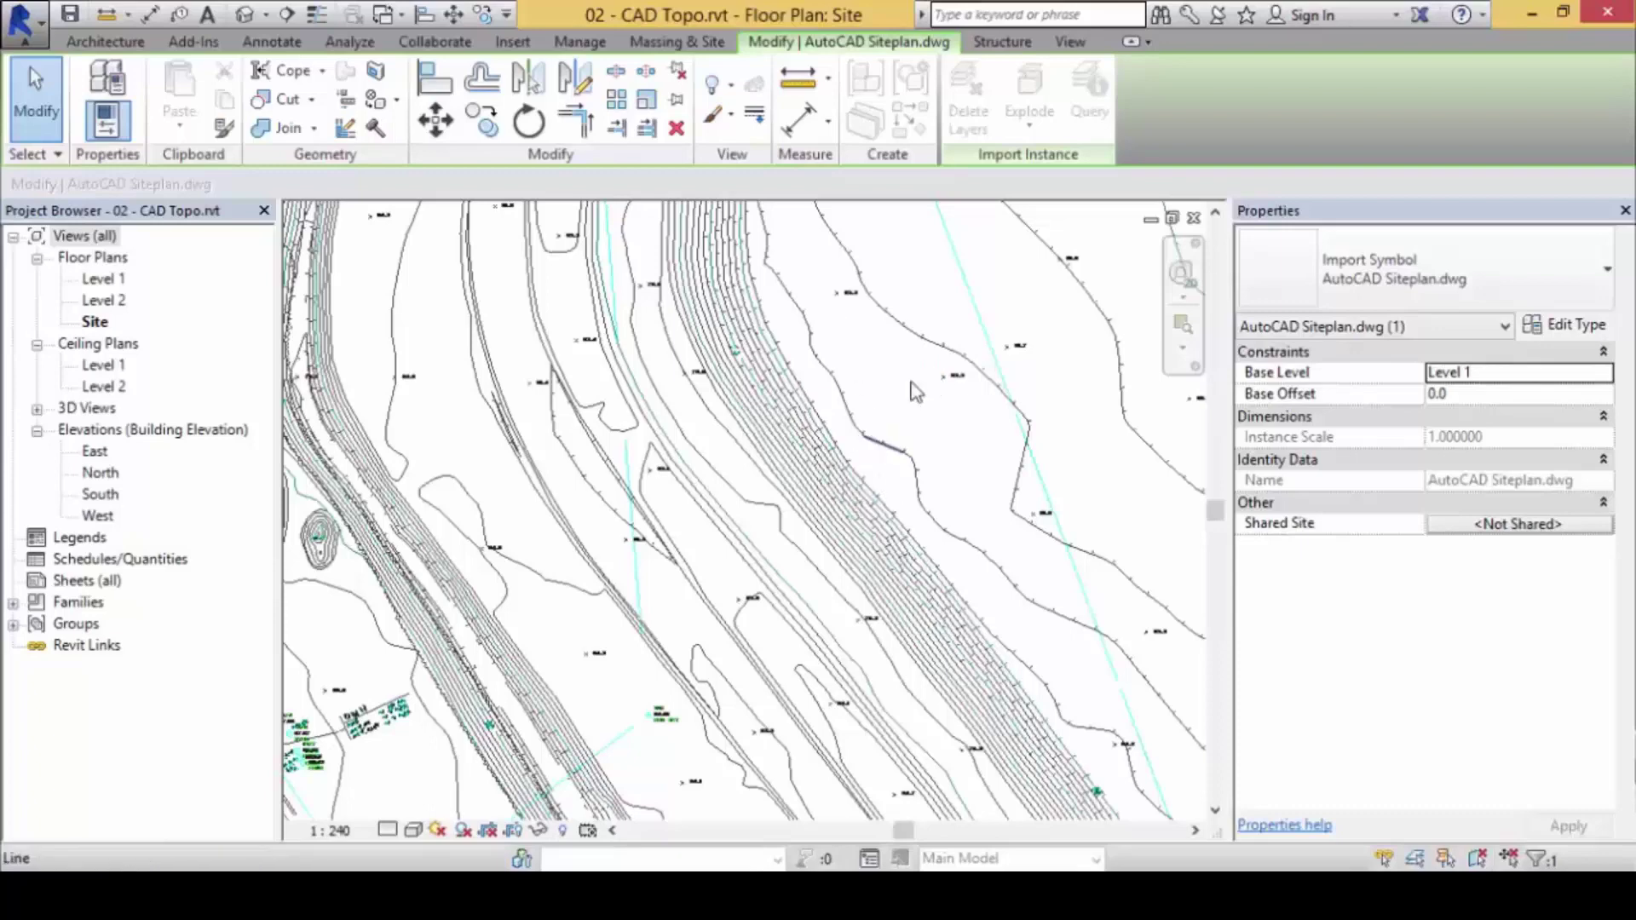
scroll(862, 510, "down", 2)
left_click(862, 510)
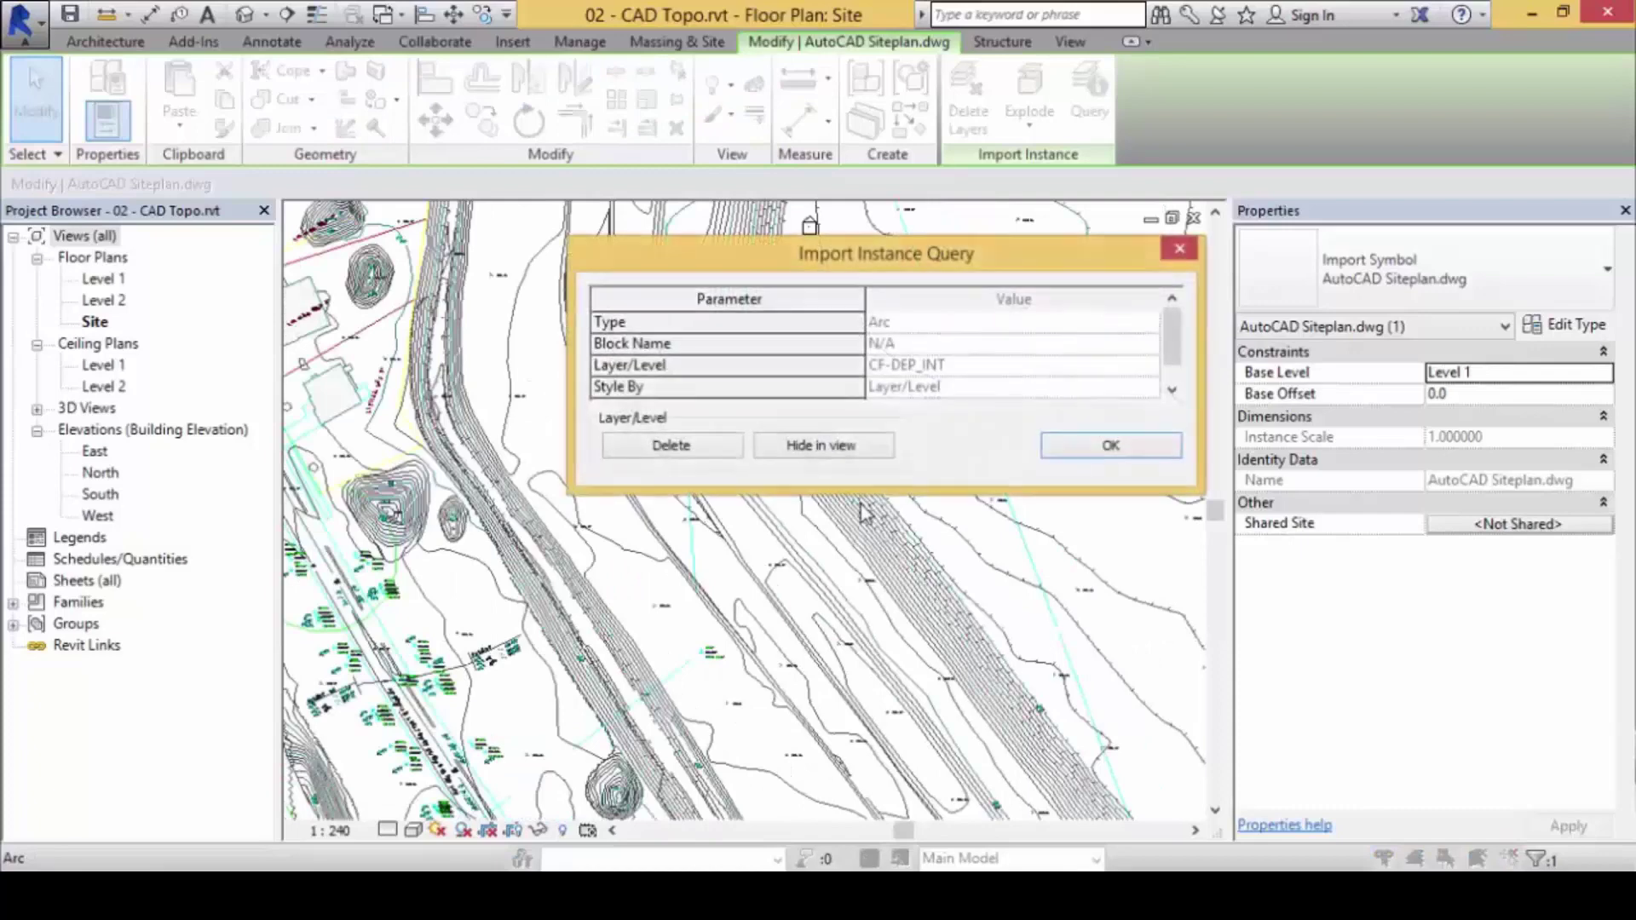
left_click(1180, 253)
key("Escape")
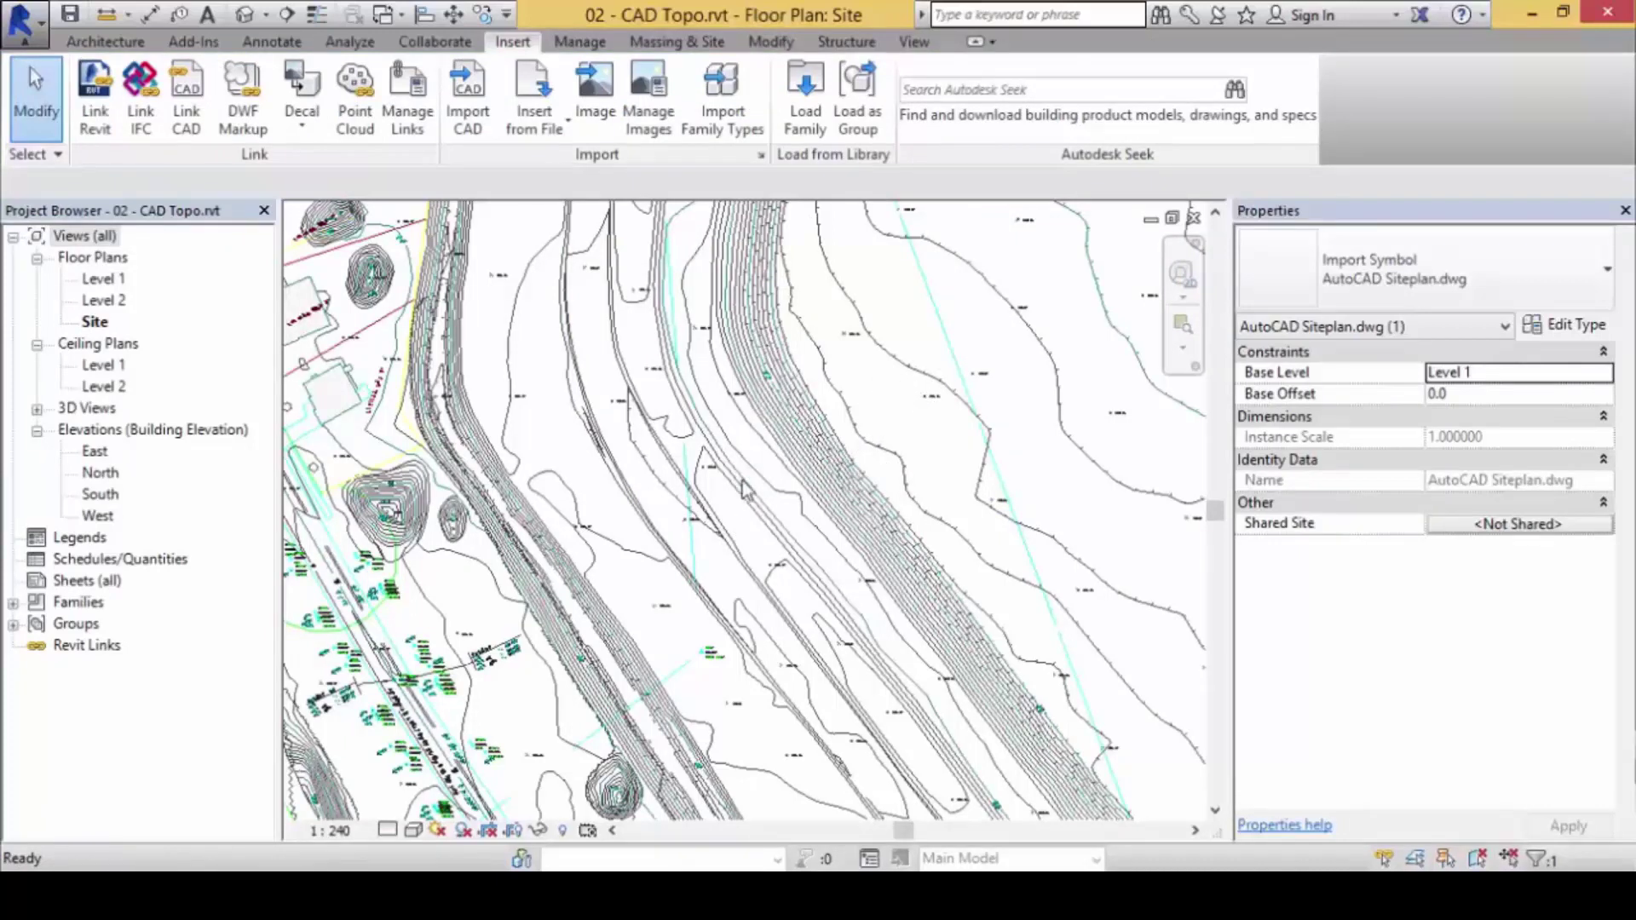
Step: Deselect the linked site plan and consult the next lesson page in Adobe Reader on generating the toposurface, returning to Revit
scroll(739, 492, "down", 10)
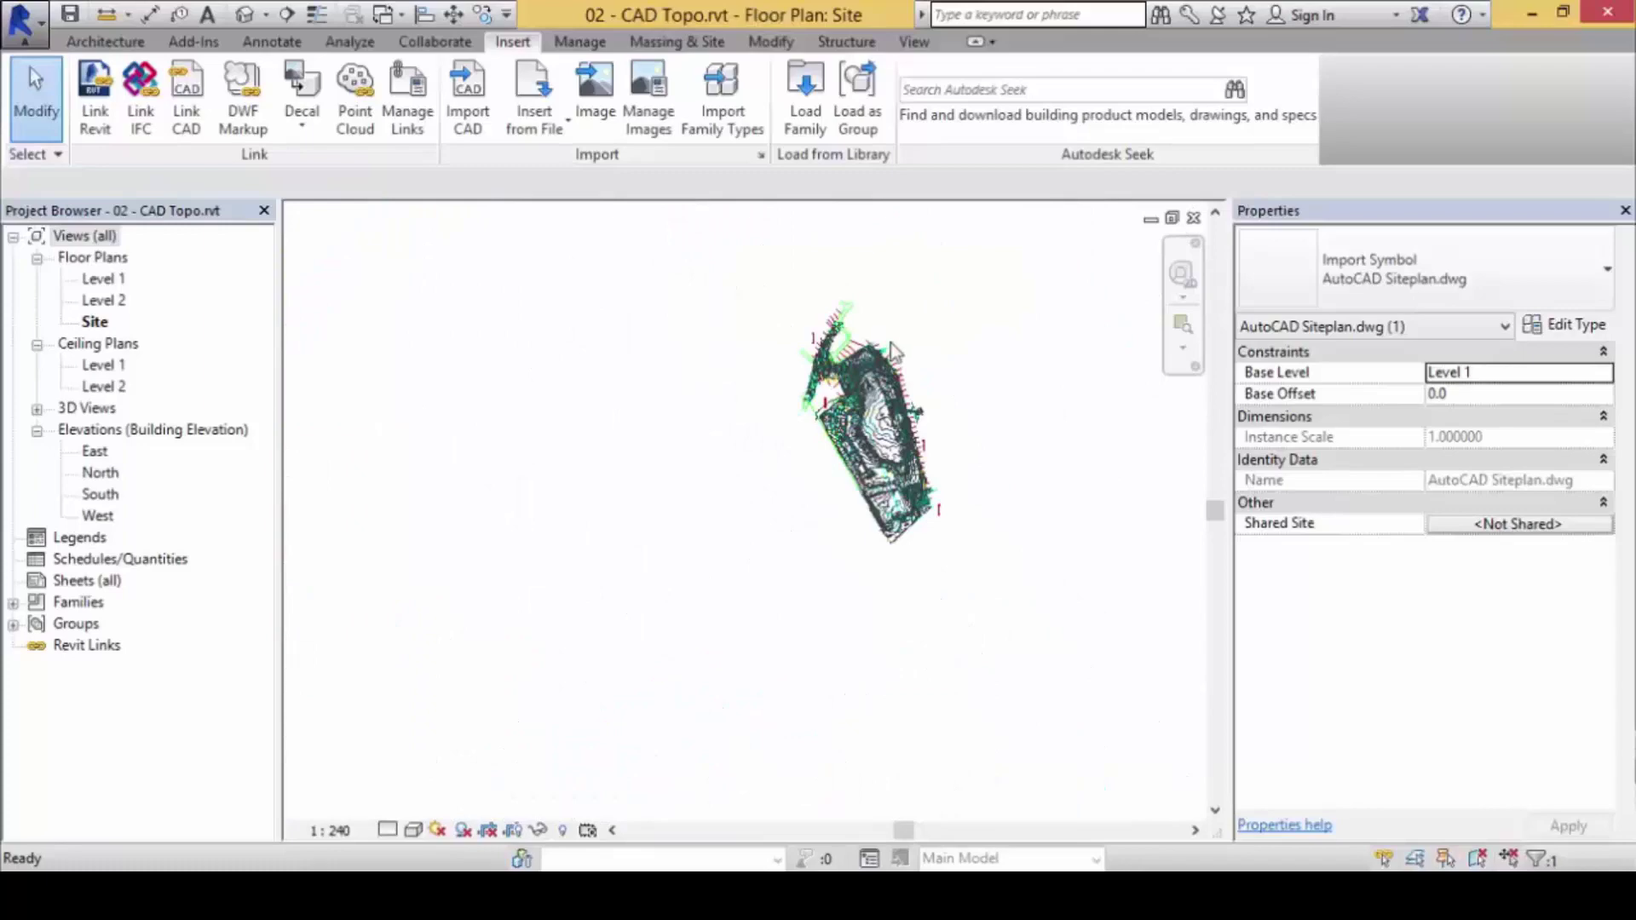
scroll(888, 349, "up", 5)
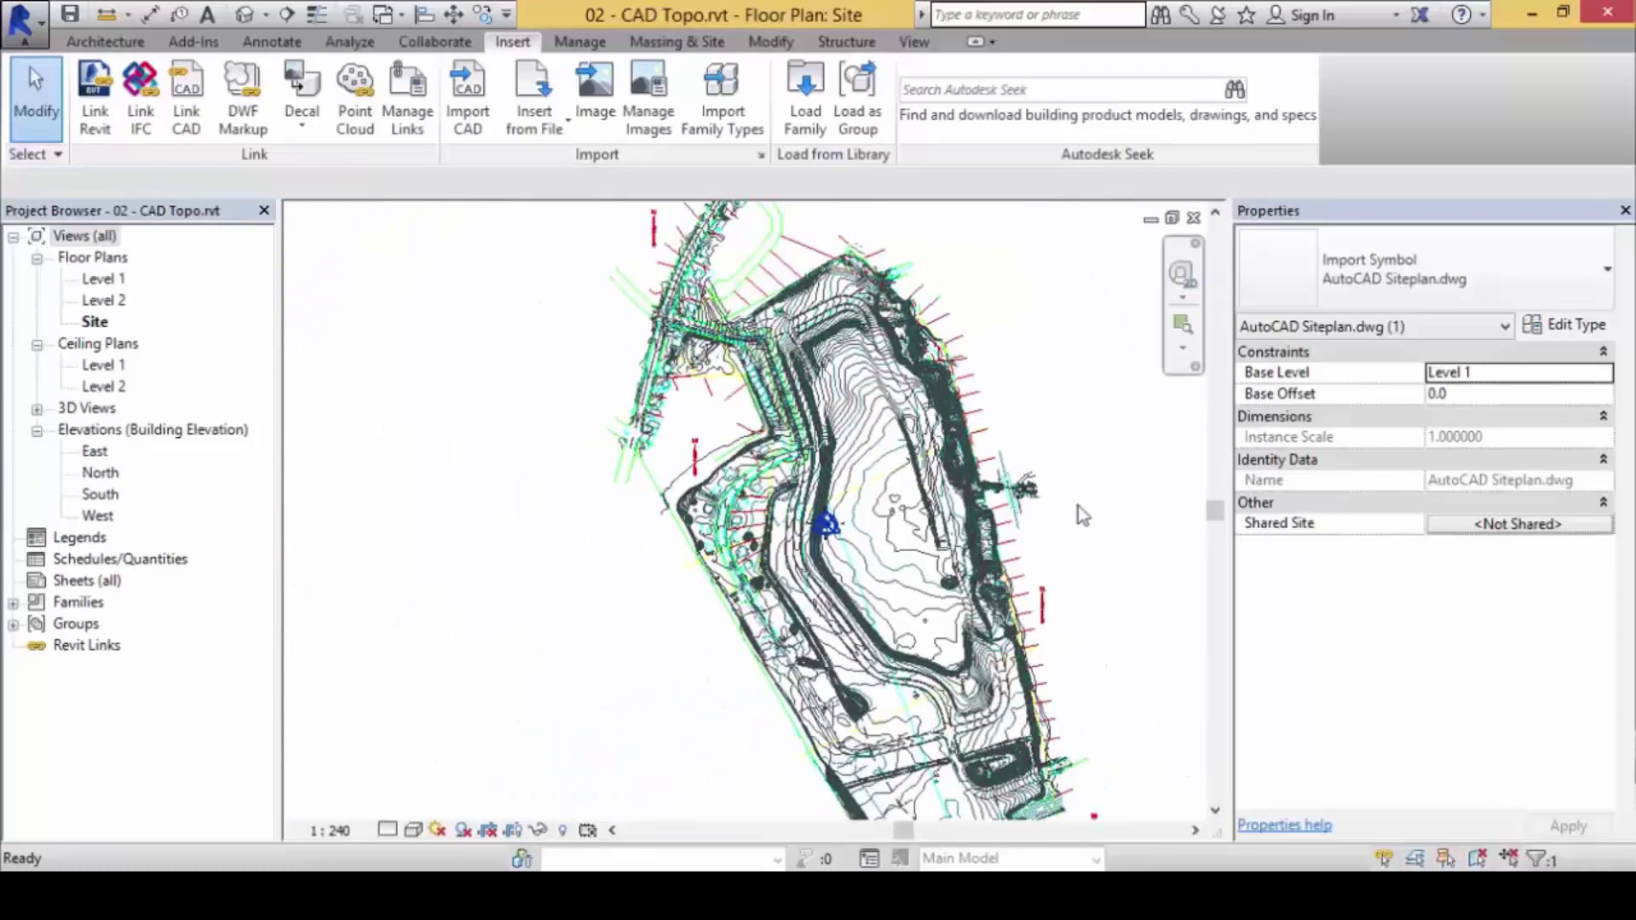
left_click(1077, 506)
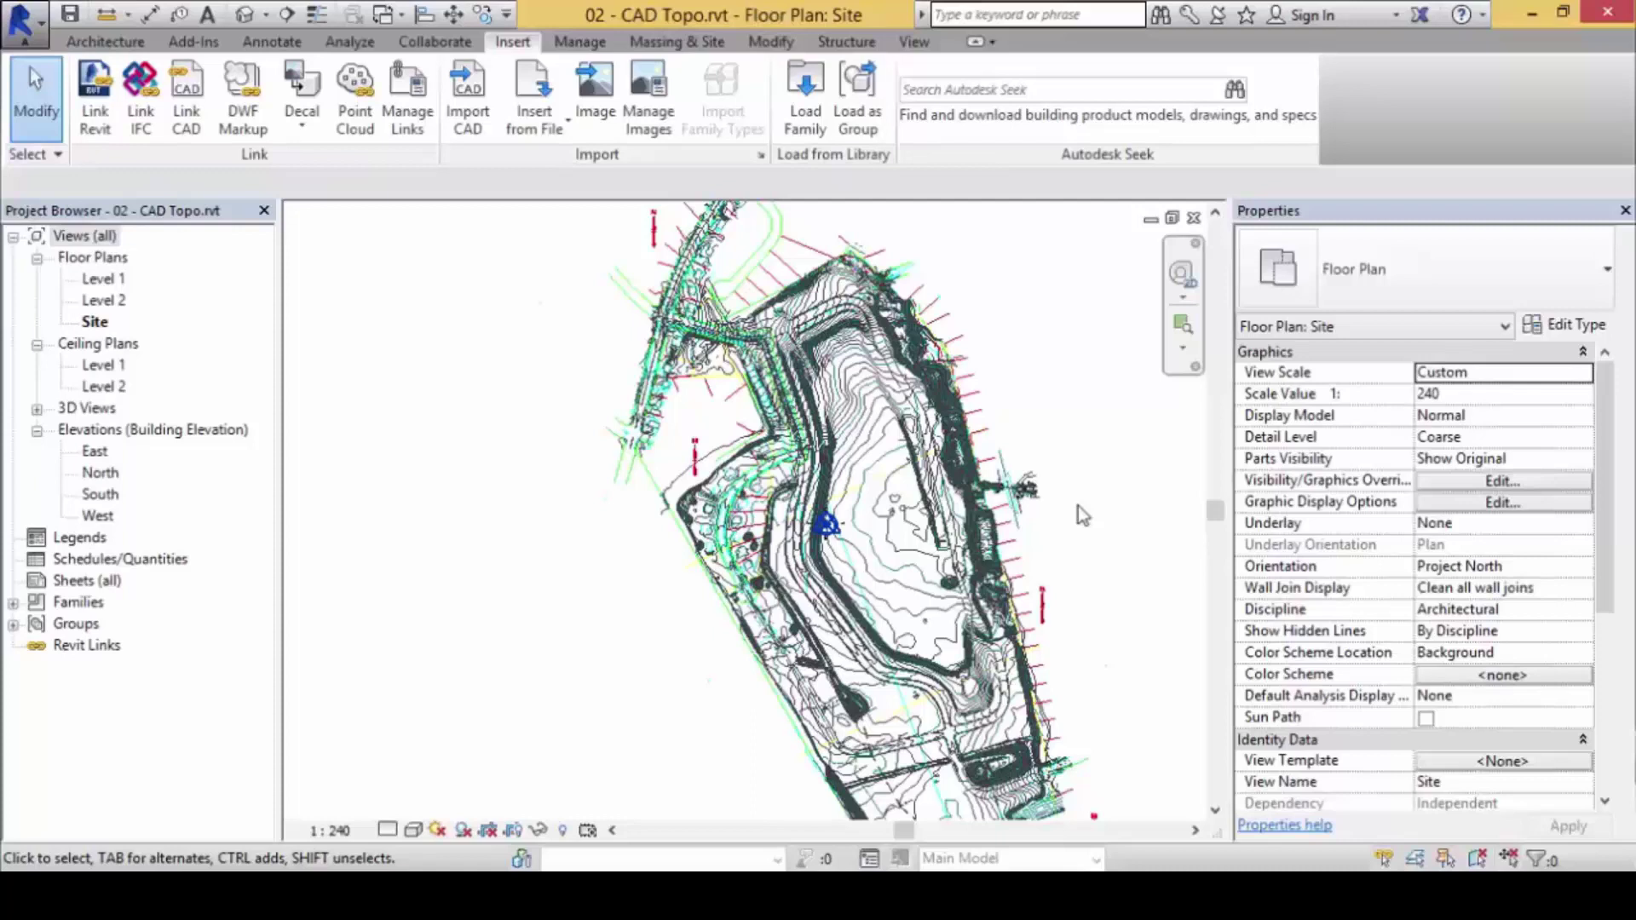
key("alt+Tab")
key("Page_Down")
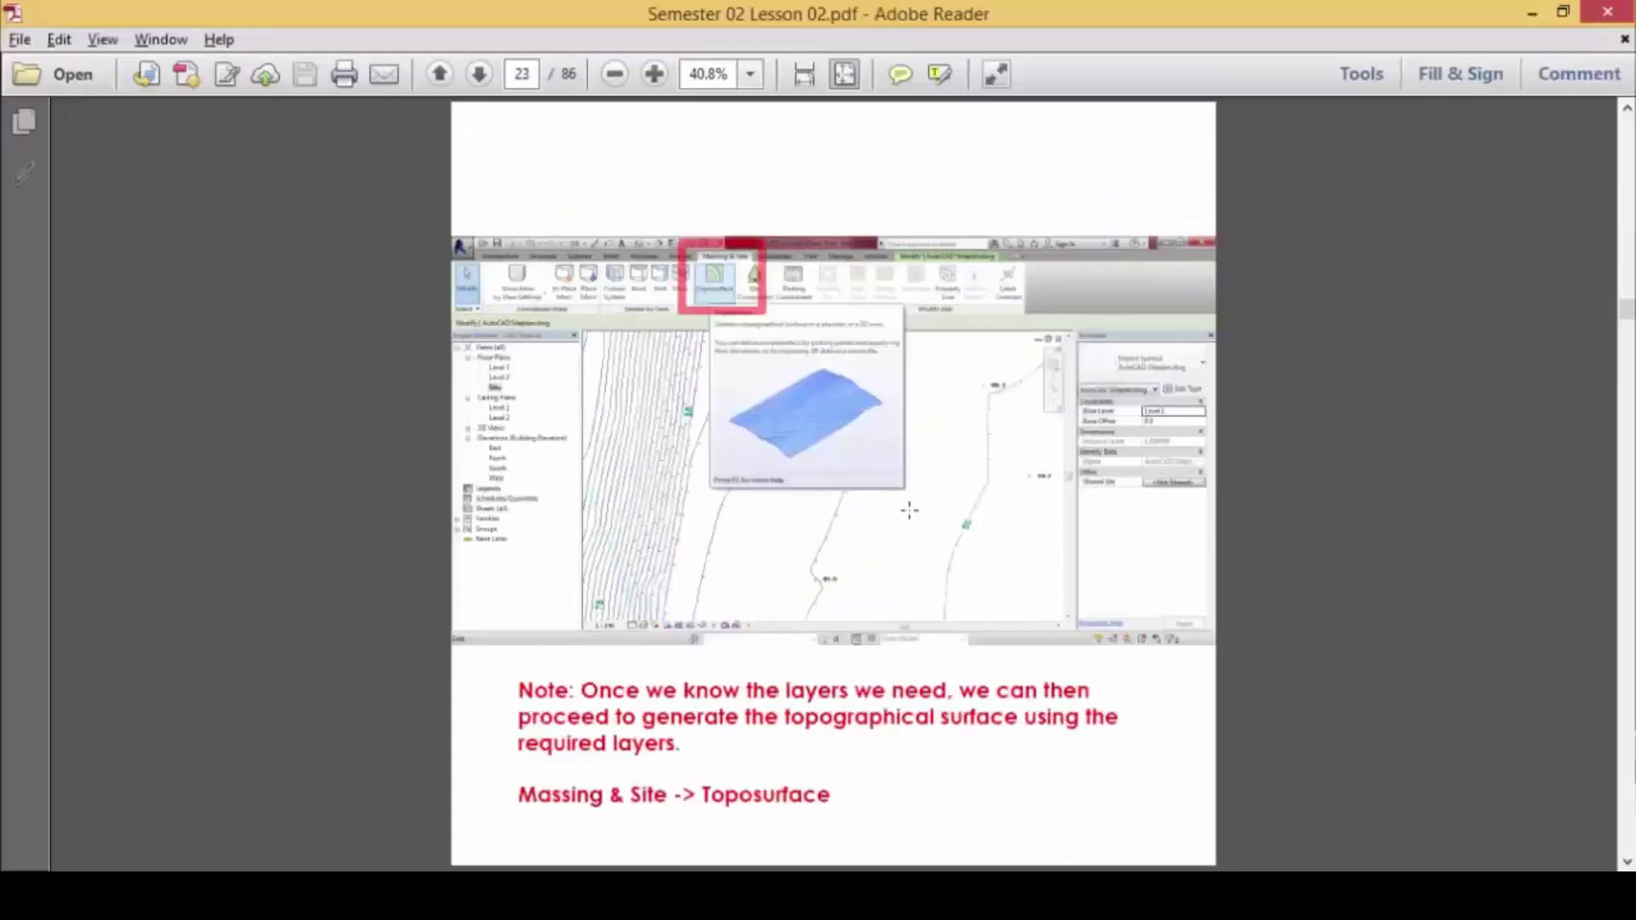
key("alt+Tab")
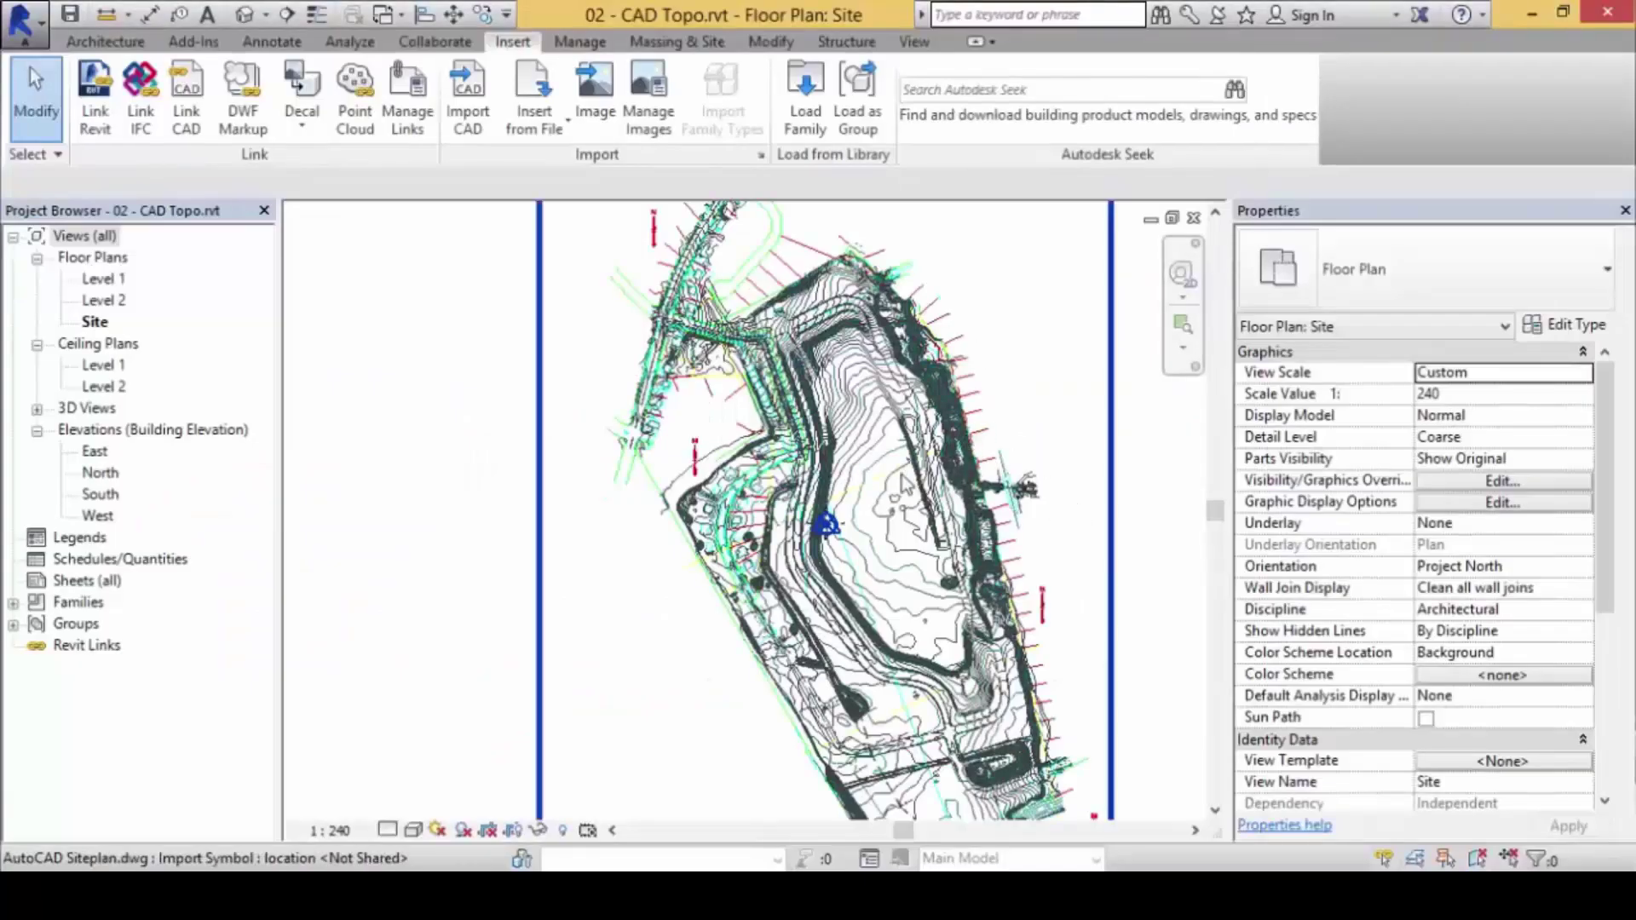
Step: Try to create a toposurface from the linked AutoCAD Siteplan.dwg using Select Import Instance
scroll(907, 486, "up", 4)
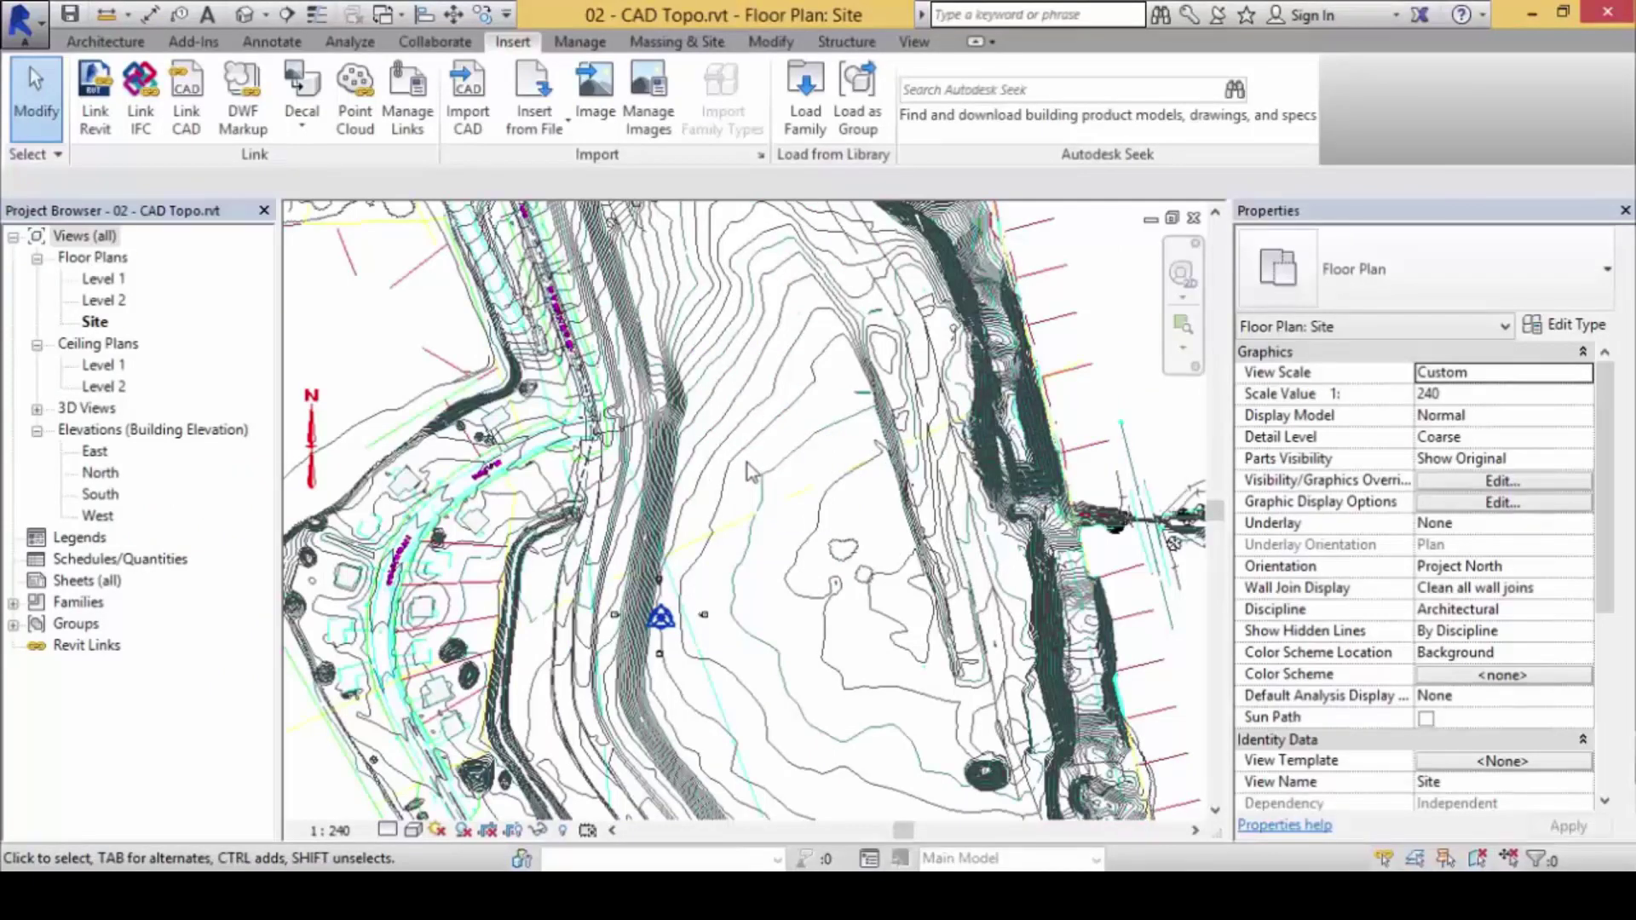
scroll(747, 472, "up", 1)
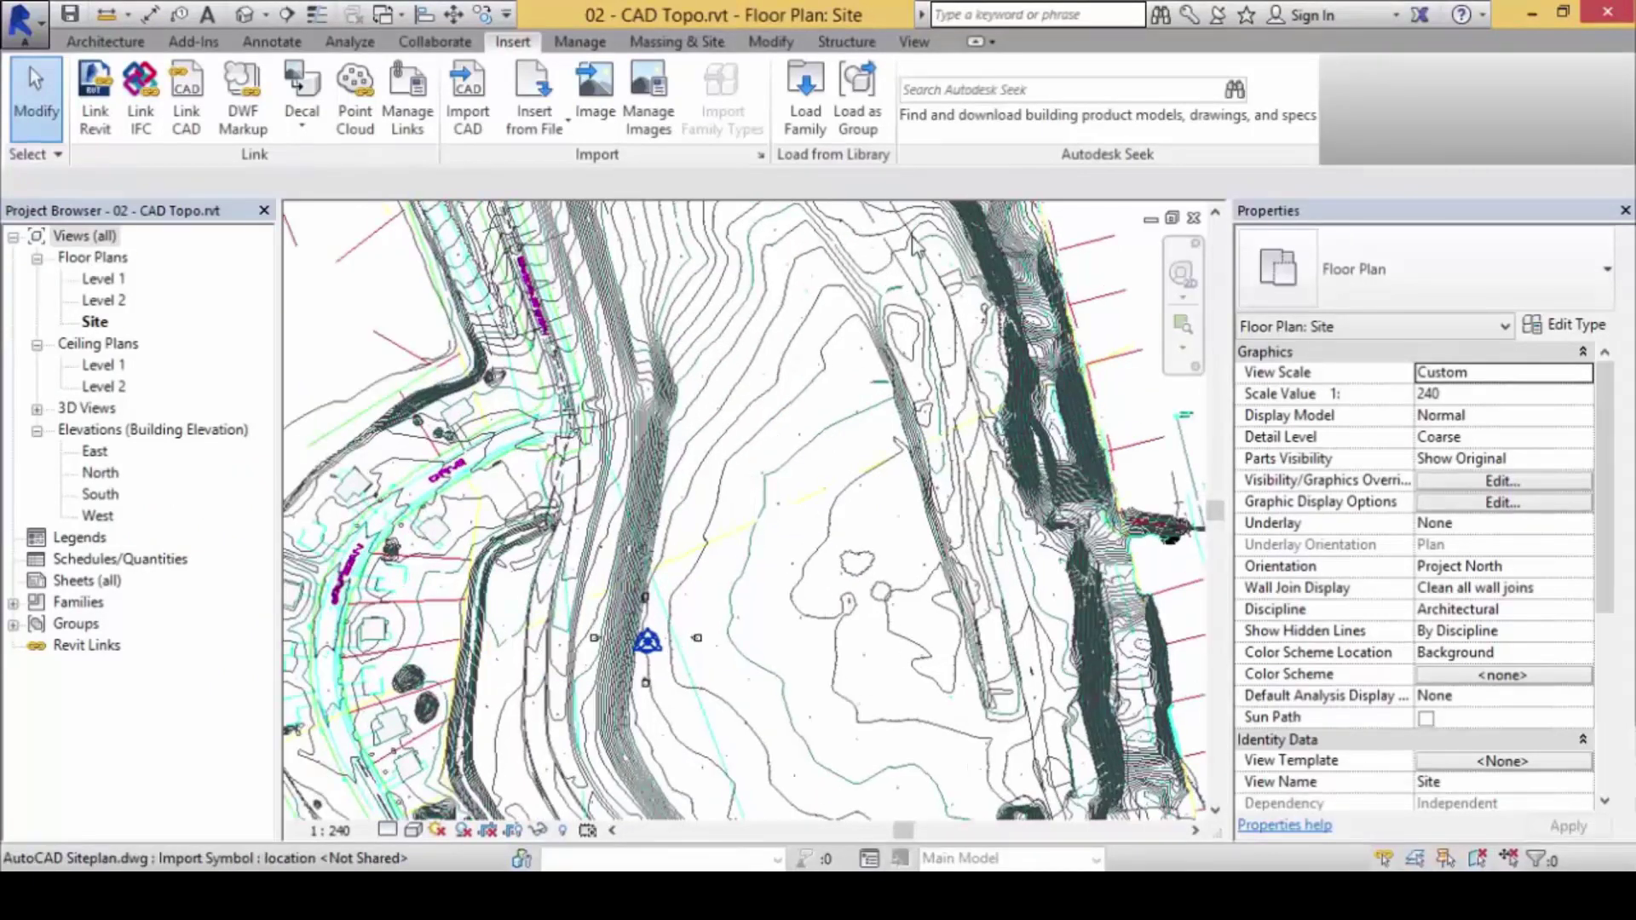
left_click(671, 44)
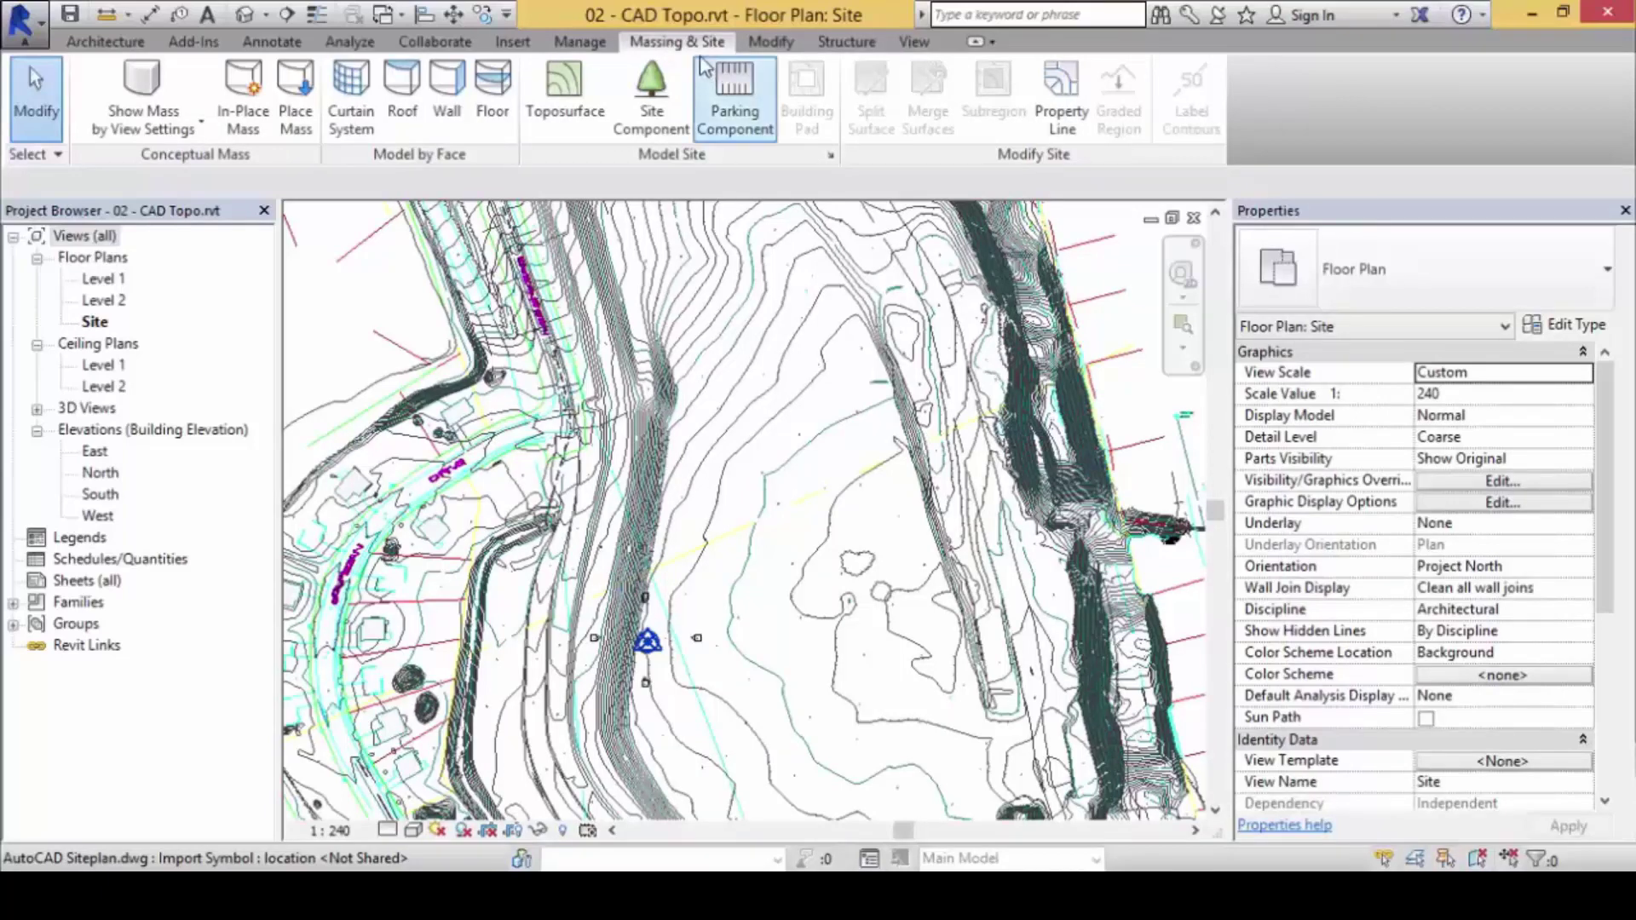
left_click(564, 85)
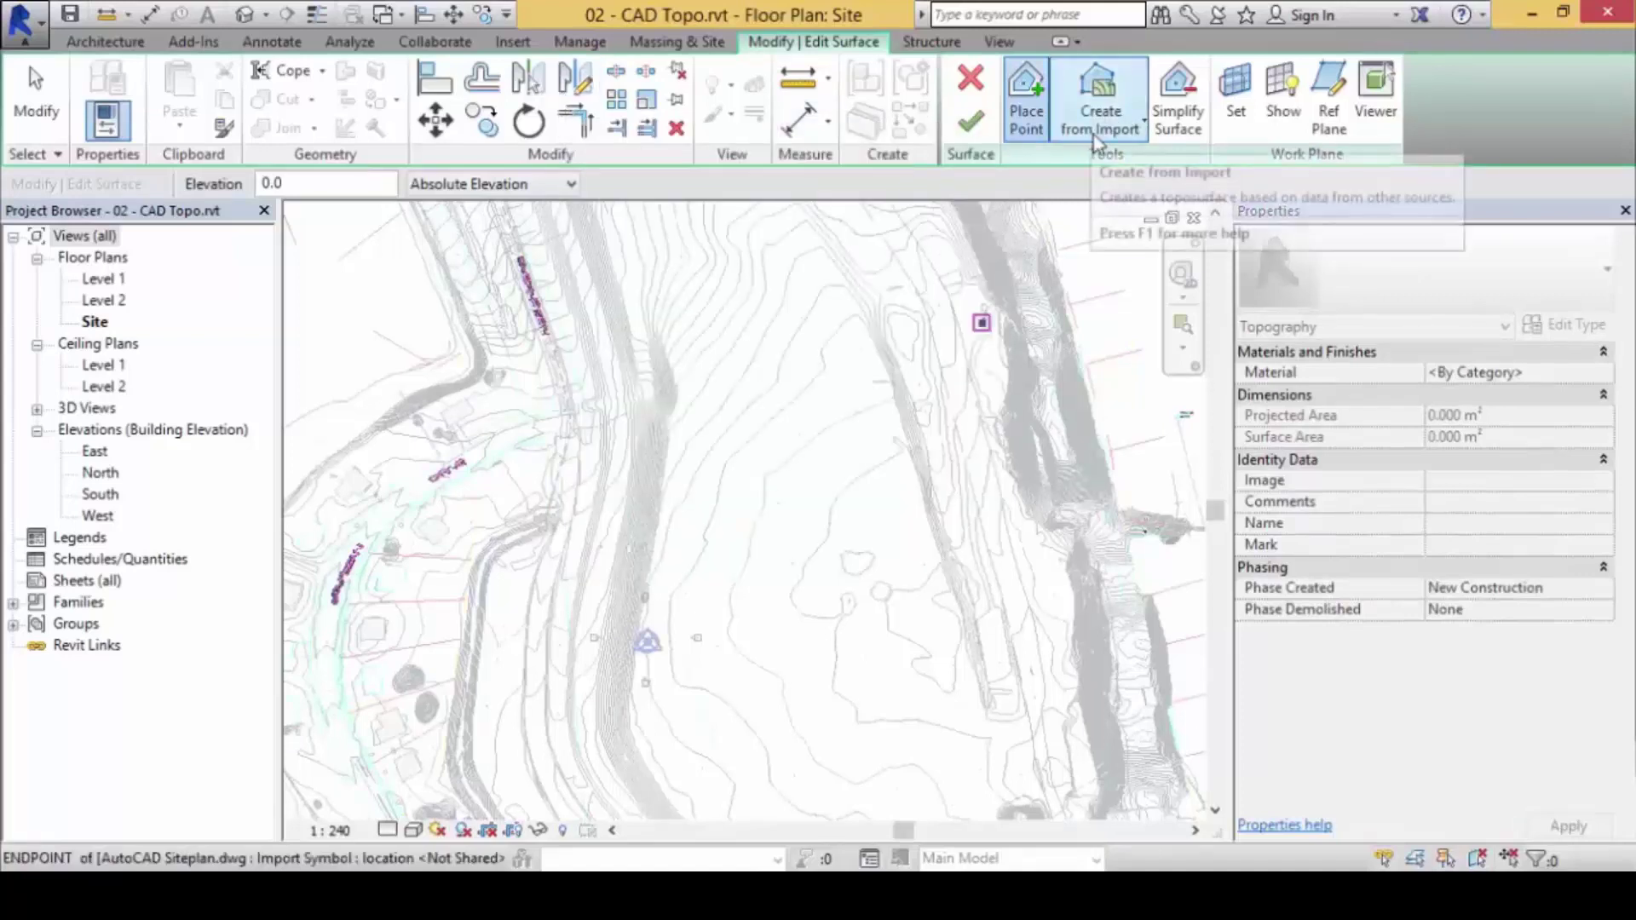
left_click(1126, 138)
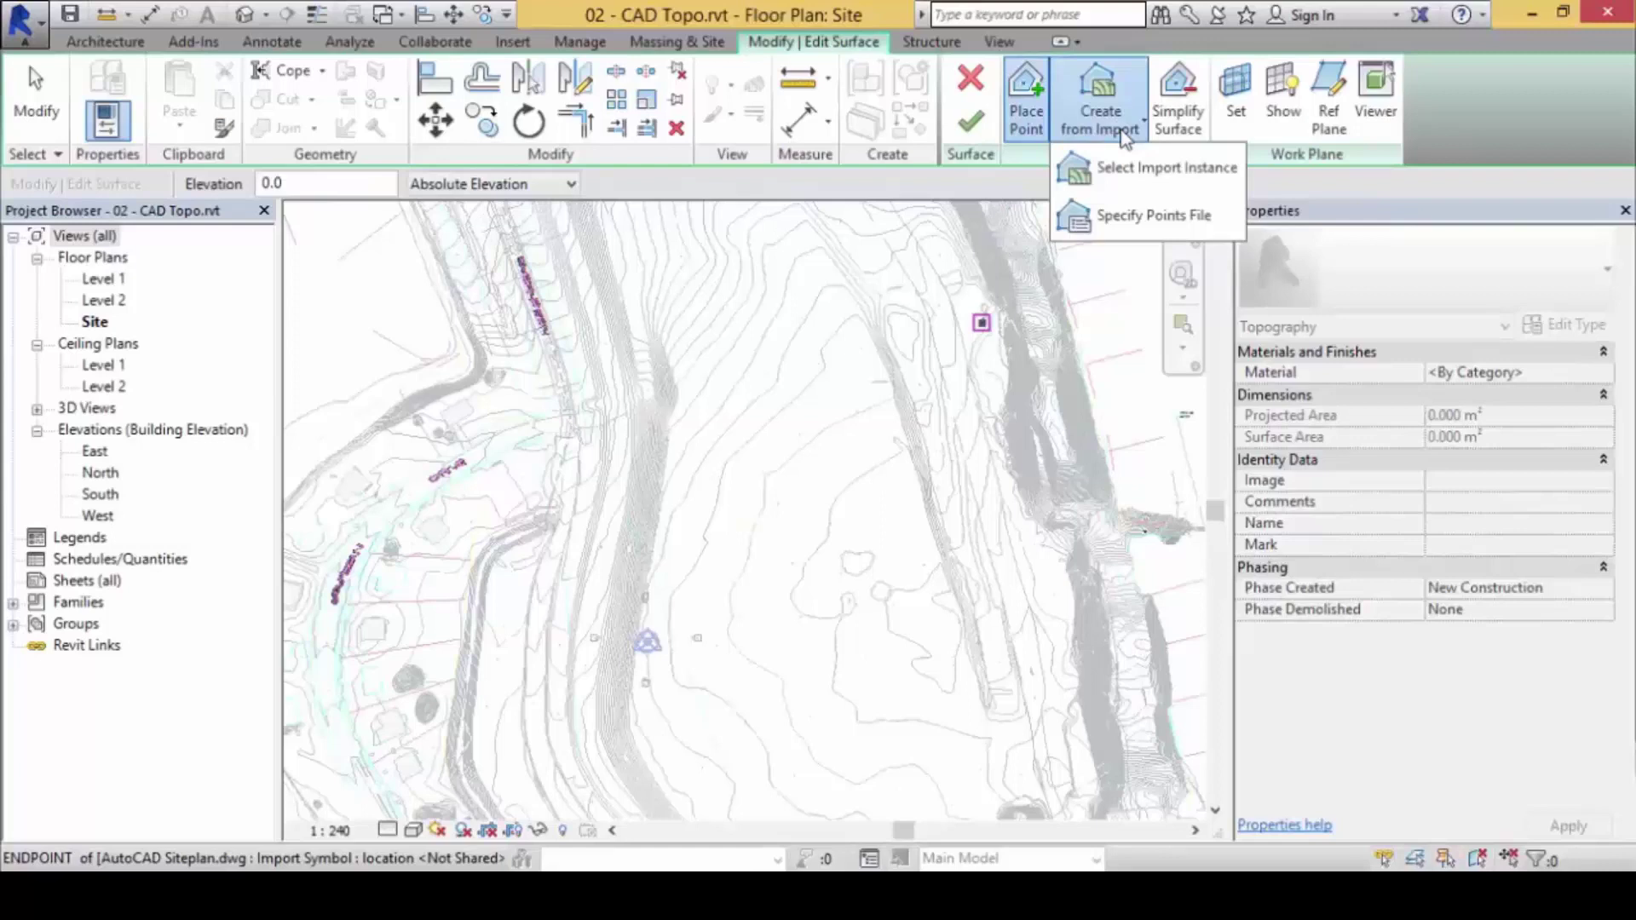
left_click(1176, 176)
left_click(980, 306)
left_click_drag(854, 246, 817, 188)
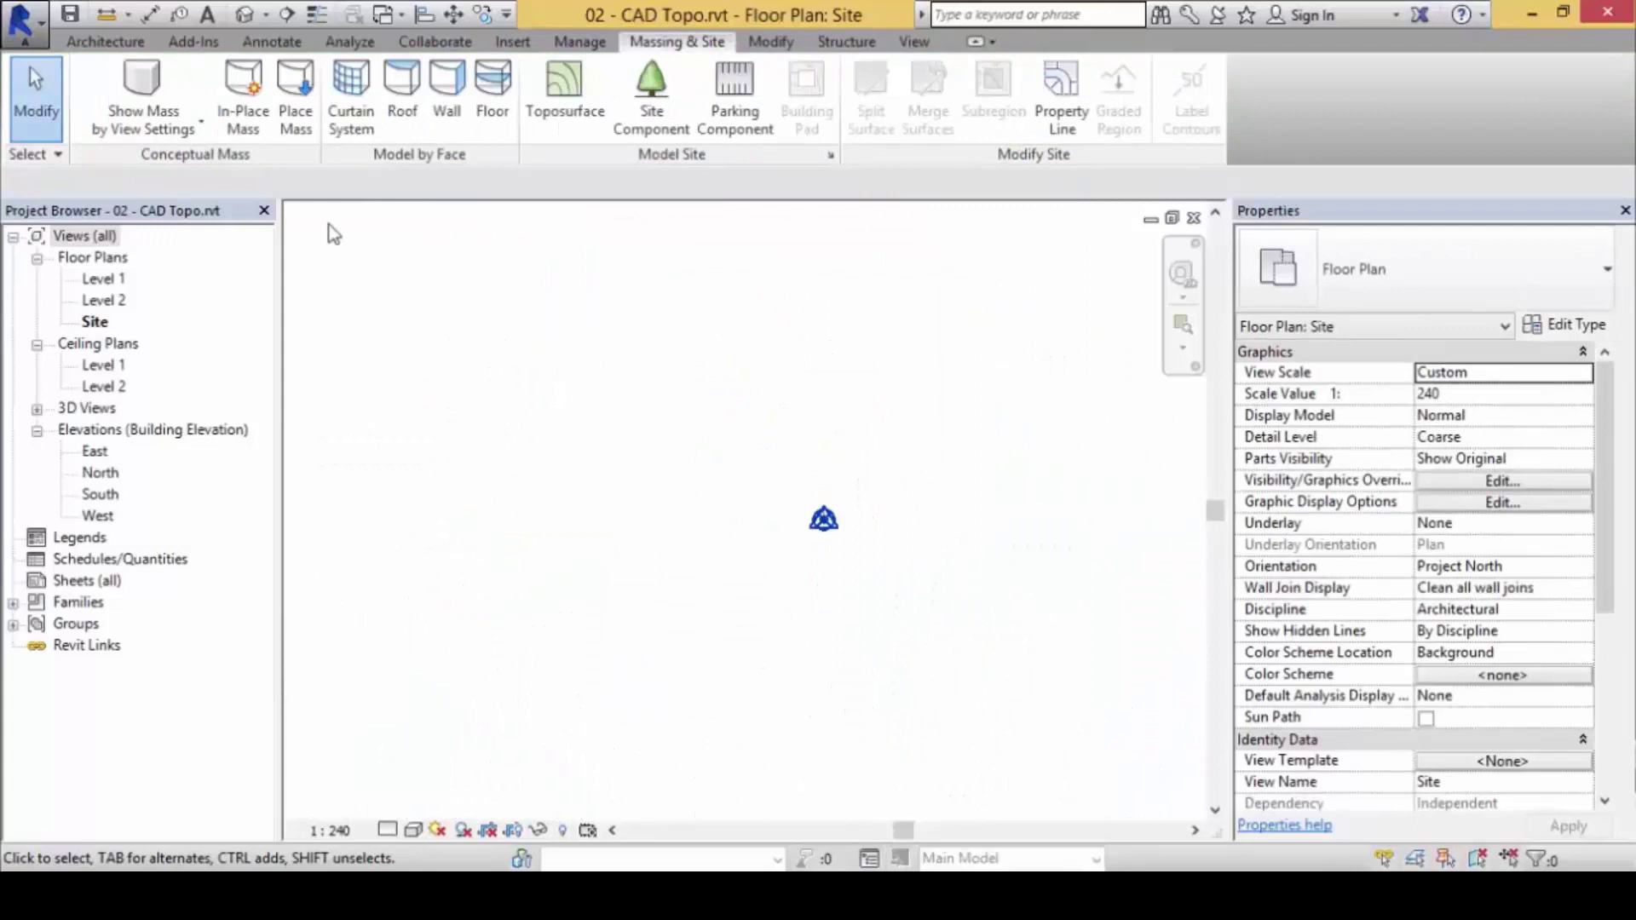
Step: Check the project's linked files in Manage Links, including the CAD formats, and close it without changes
scroll(492, 104, "up", 2)
left_click(407, 98)
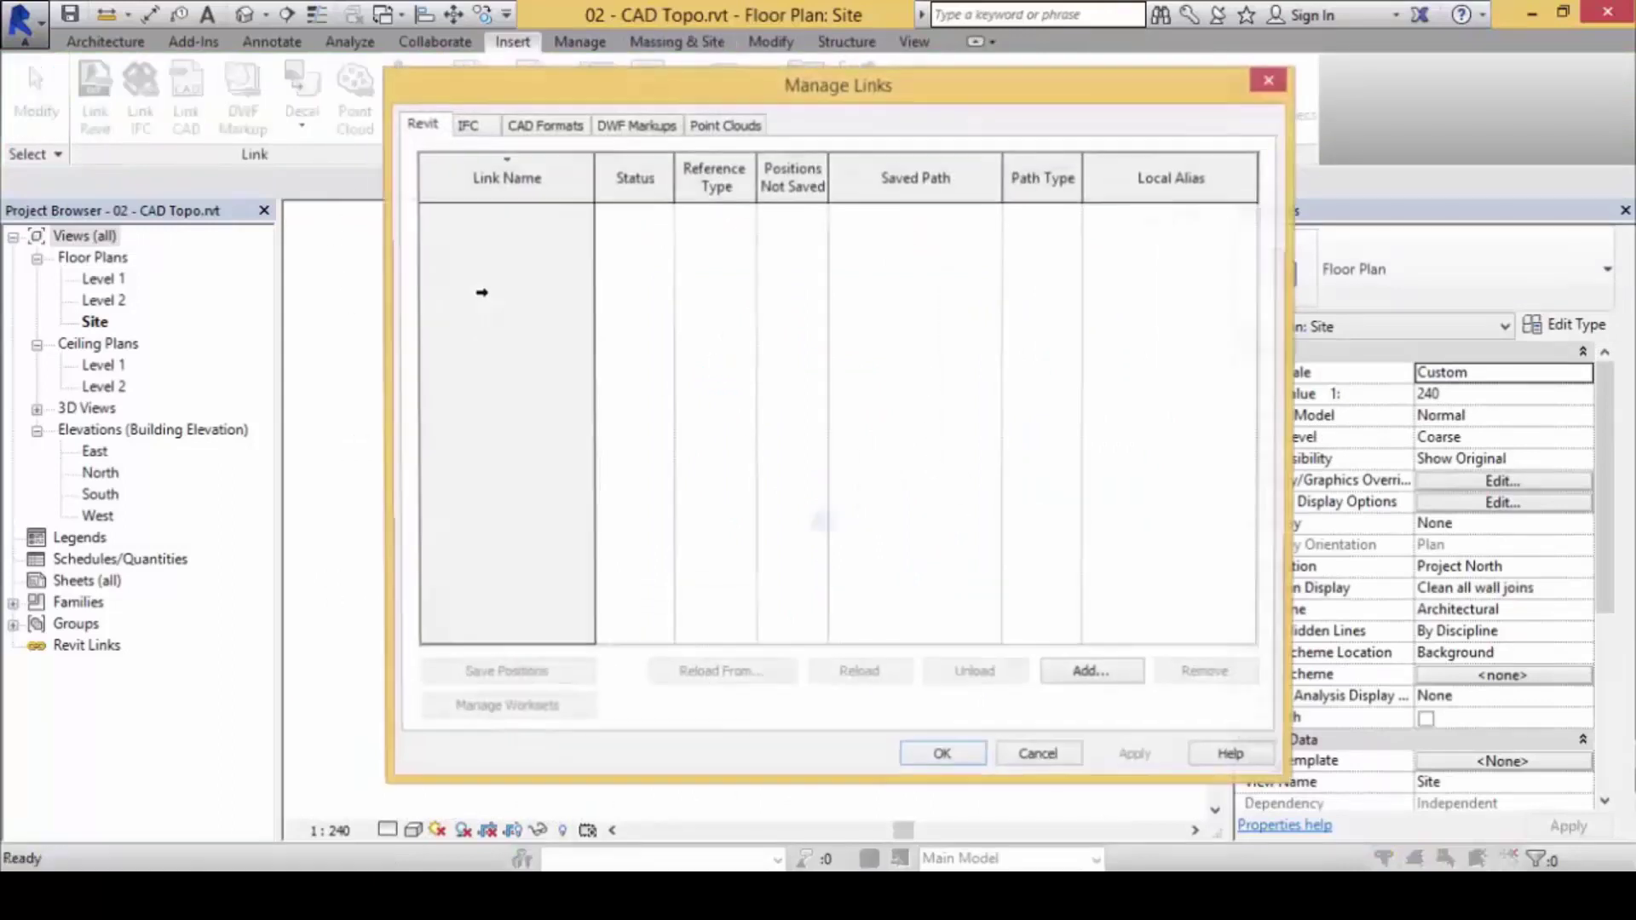
left_click(533, 128)
left_click(421, 125)
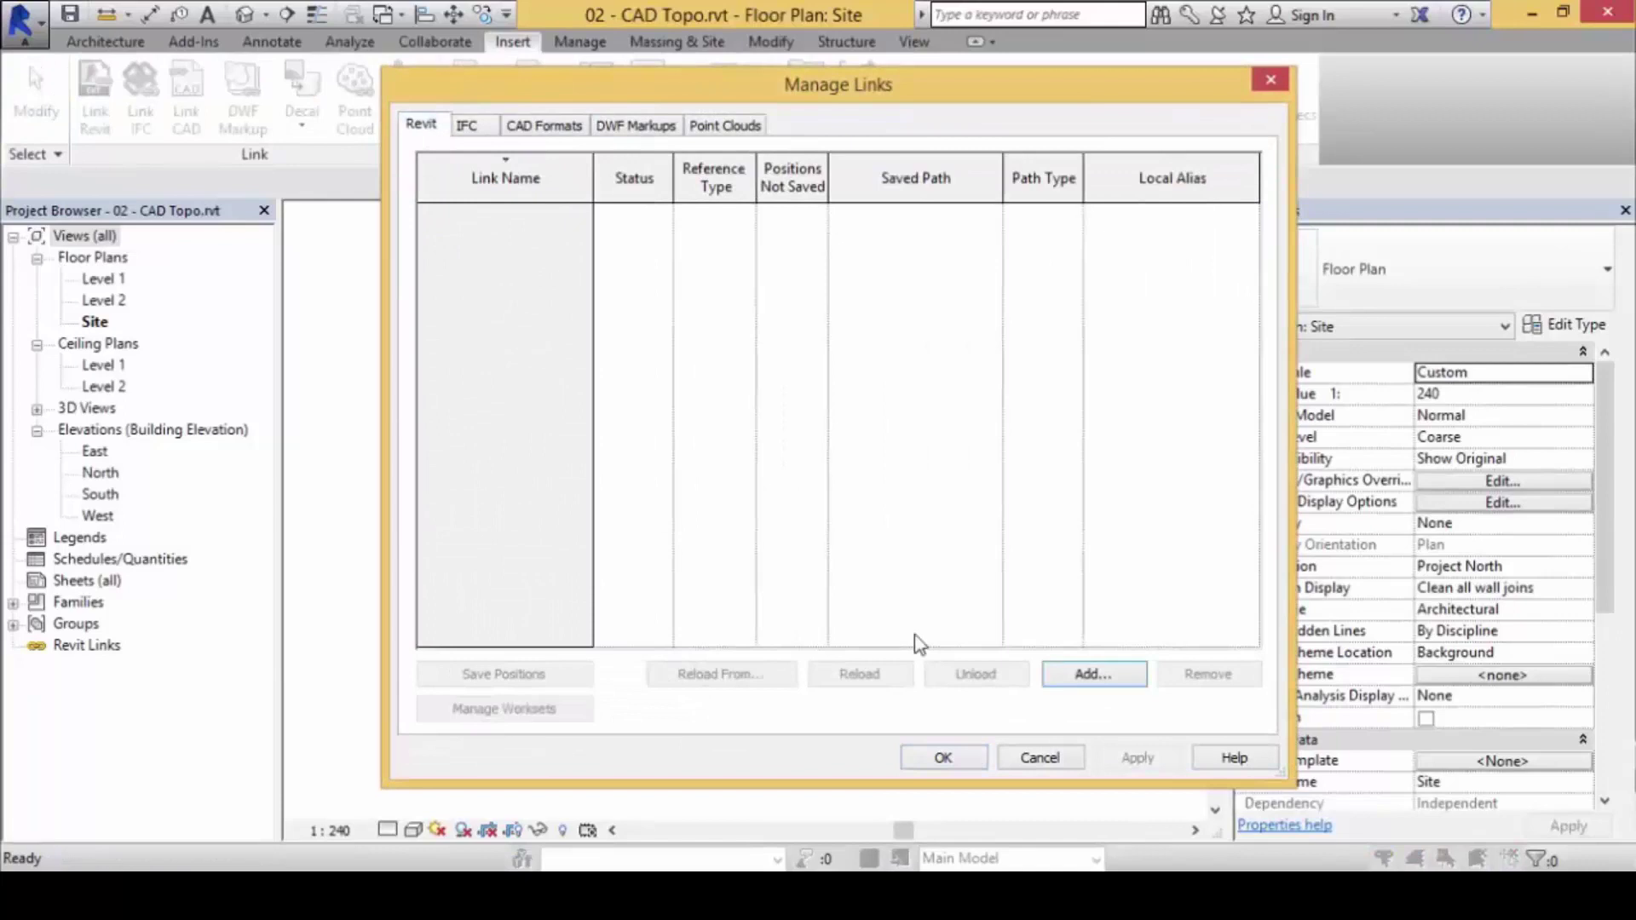
left_click(1041, 757)
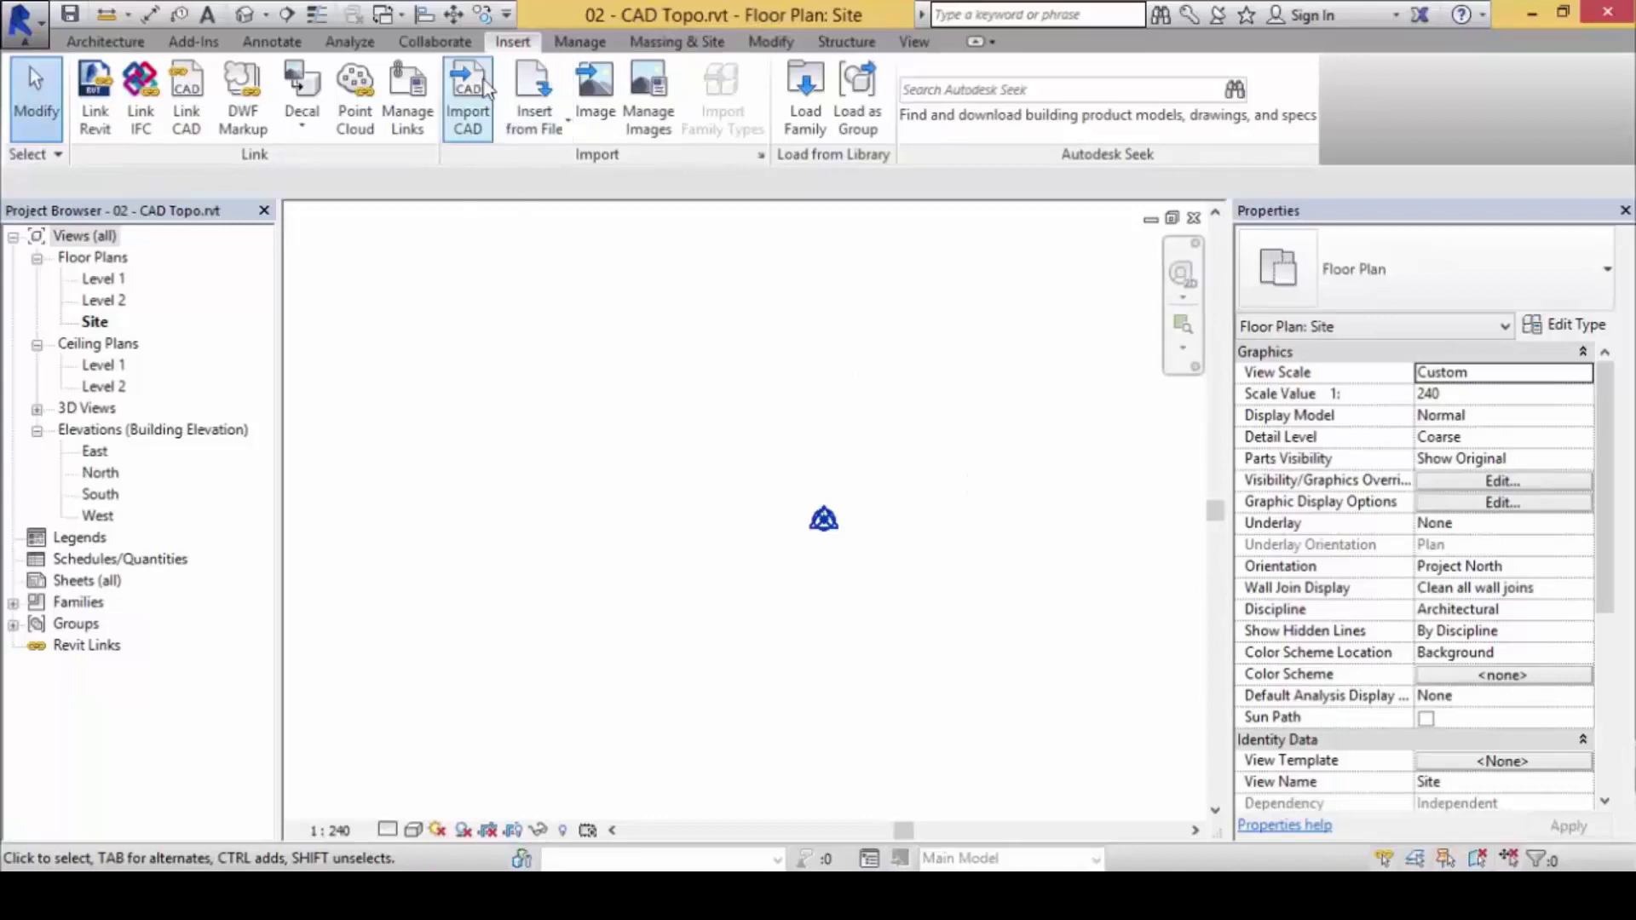
Step: Link AutoCAD Siteplan.dwg at Level 1 with Current view only off and Auto - Center to Center positioning
left_click(203, 126)
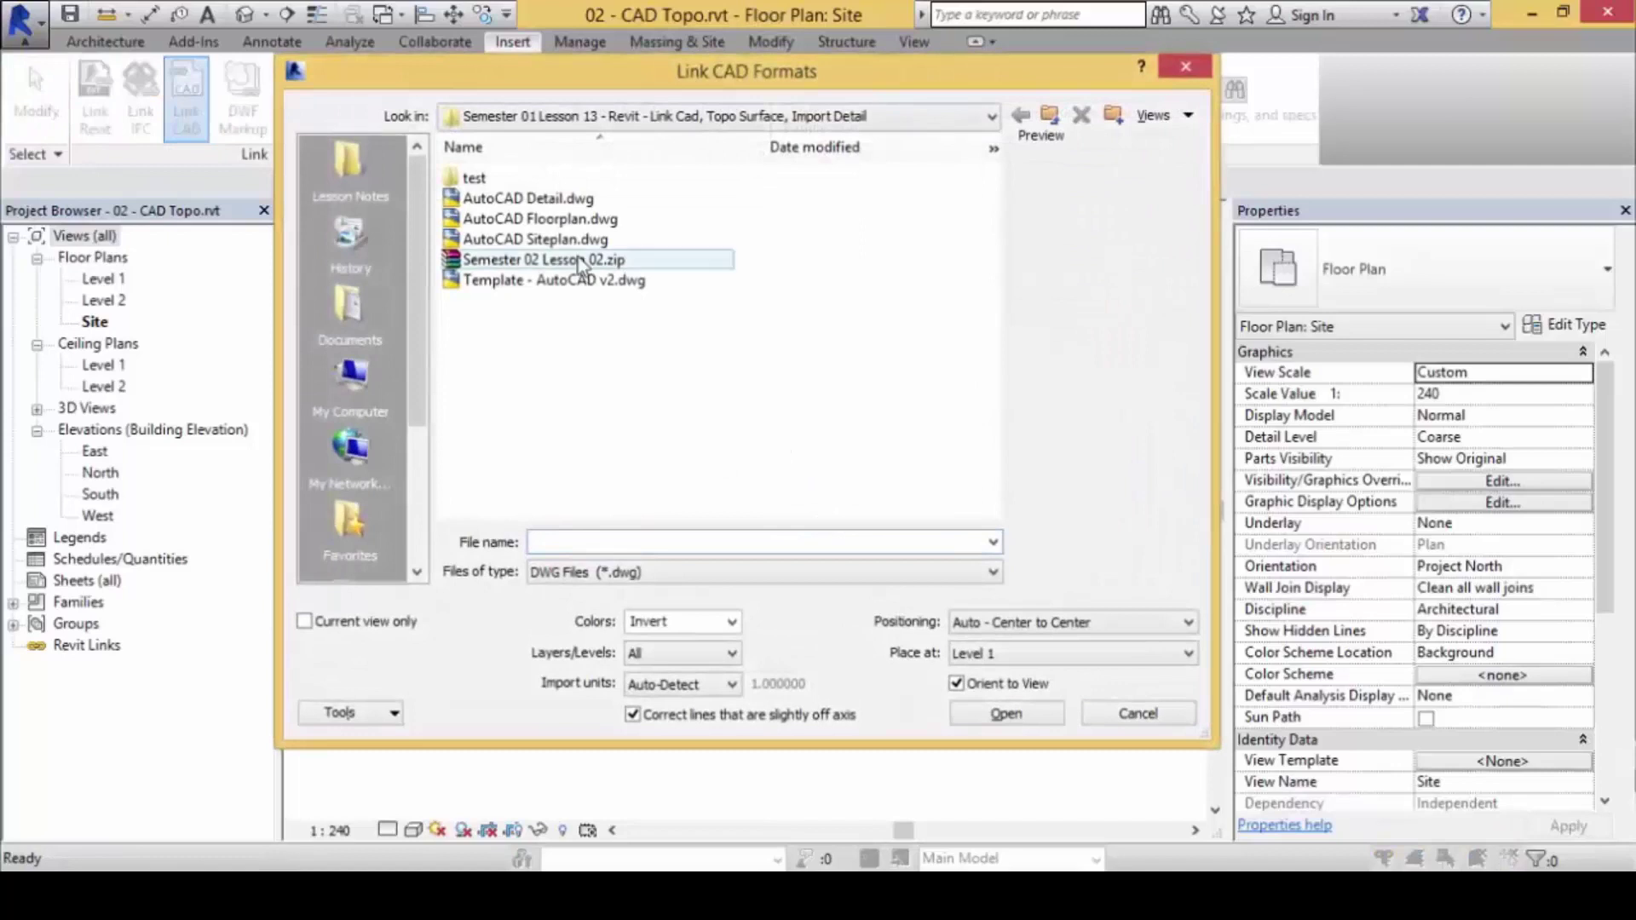
left_click(560, 243)
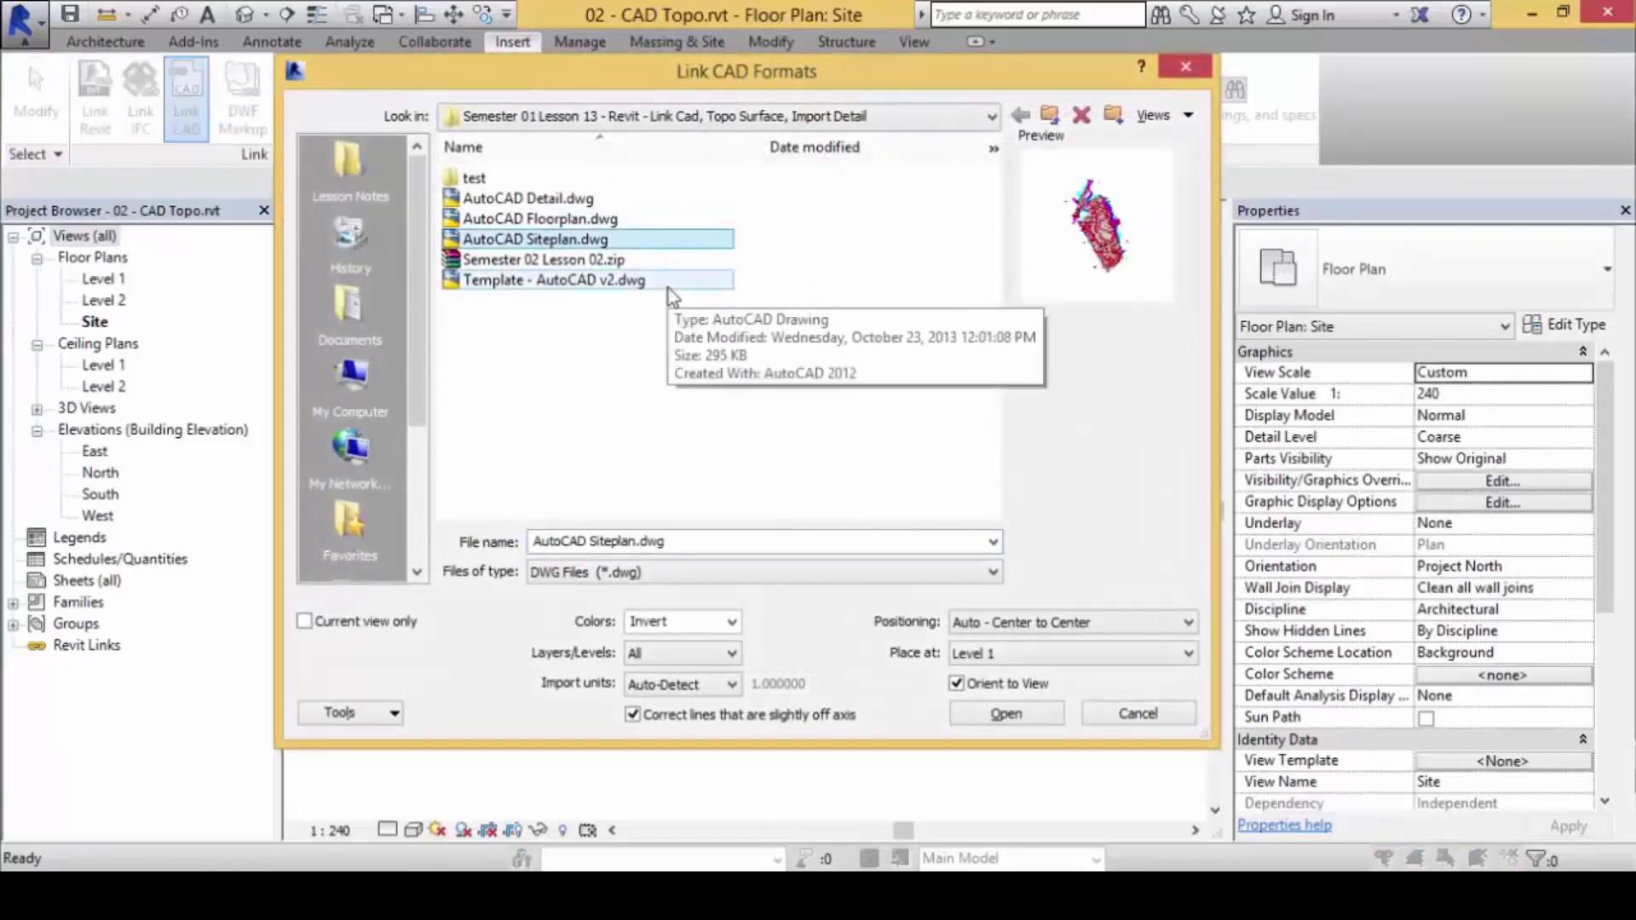
left_click(365, 625)
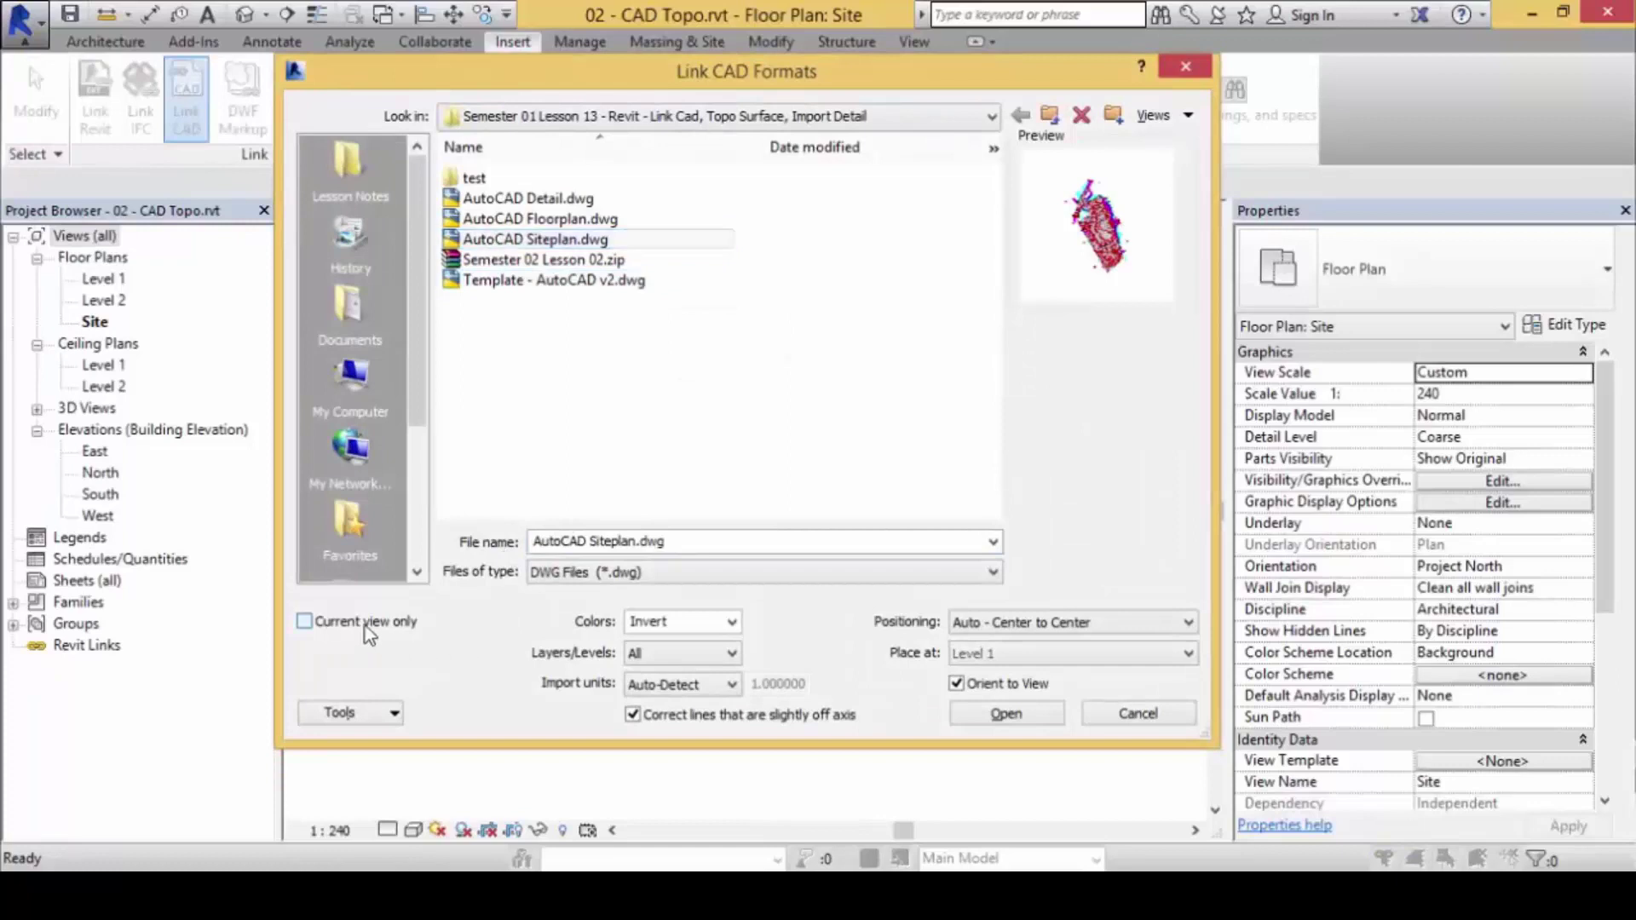
left_click(367, 622)
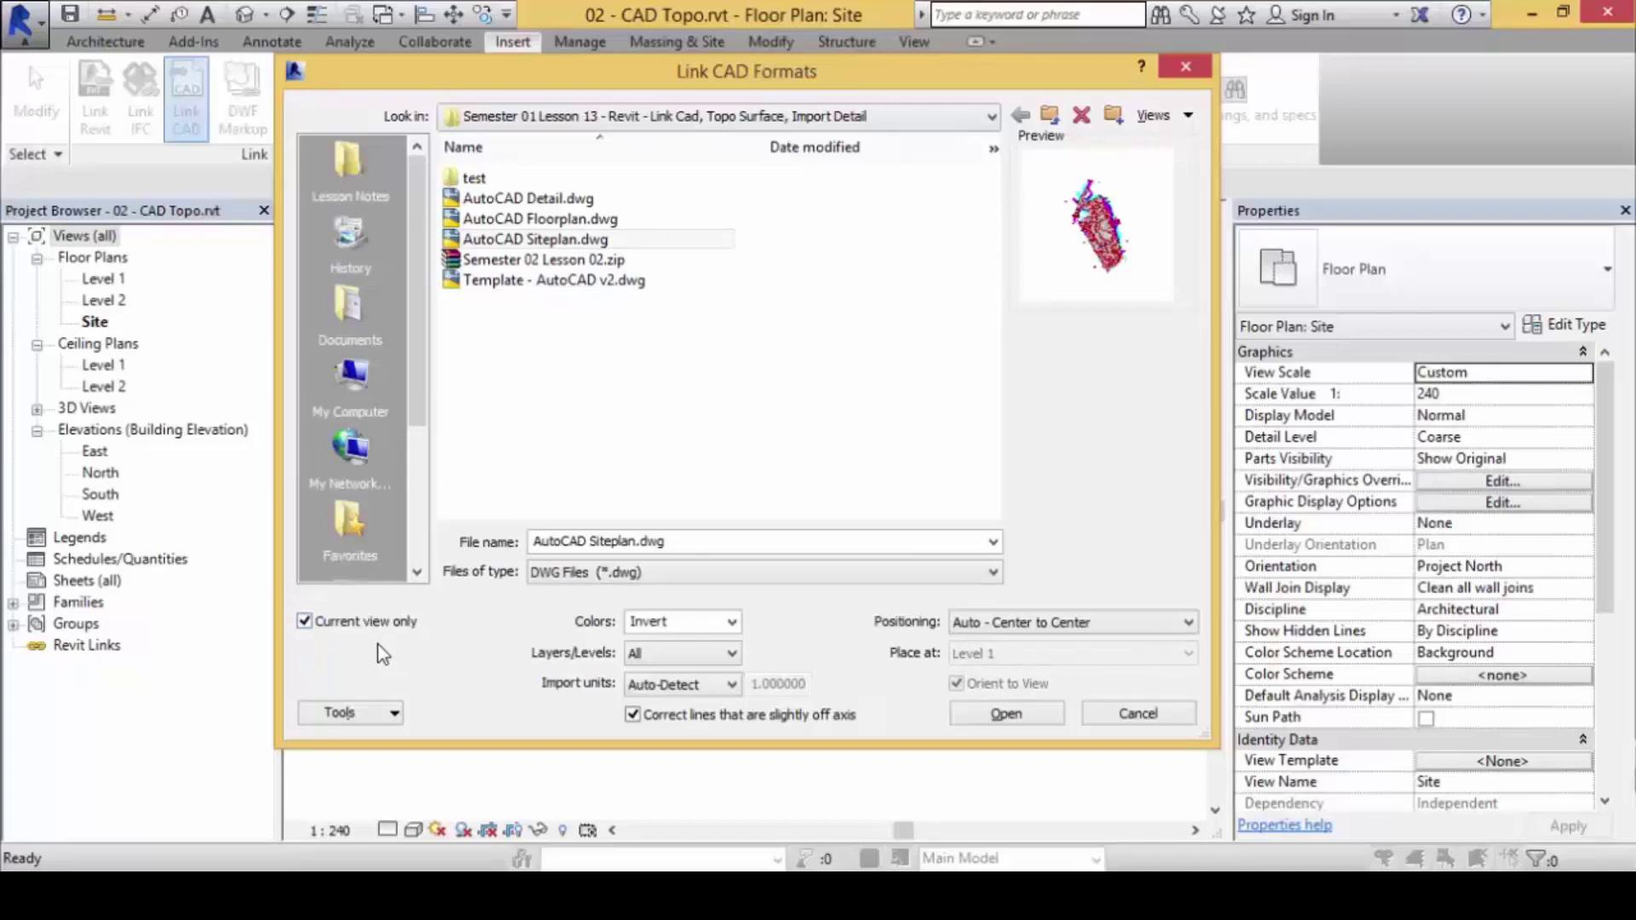
left_click(390, 628)
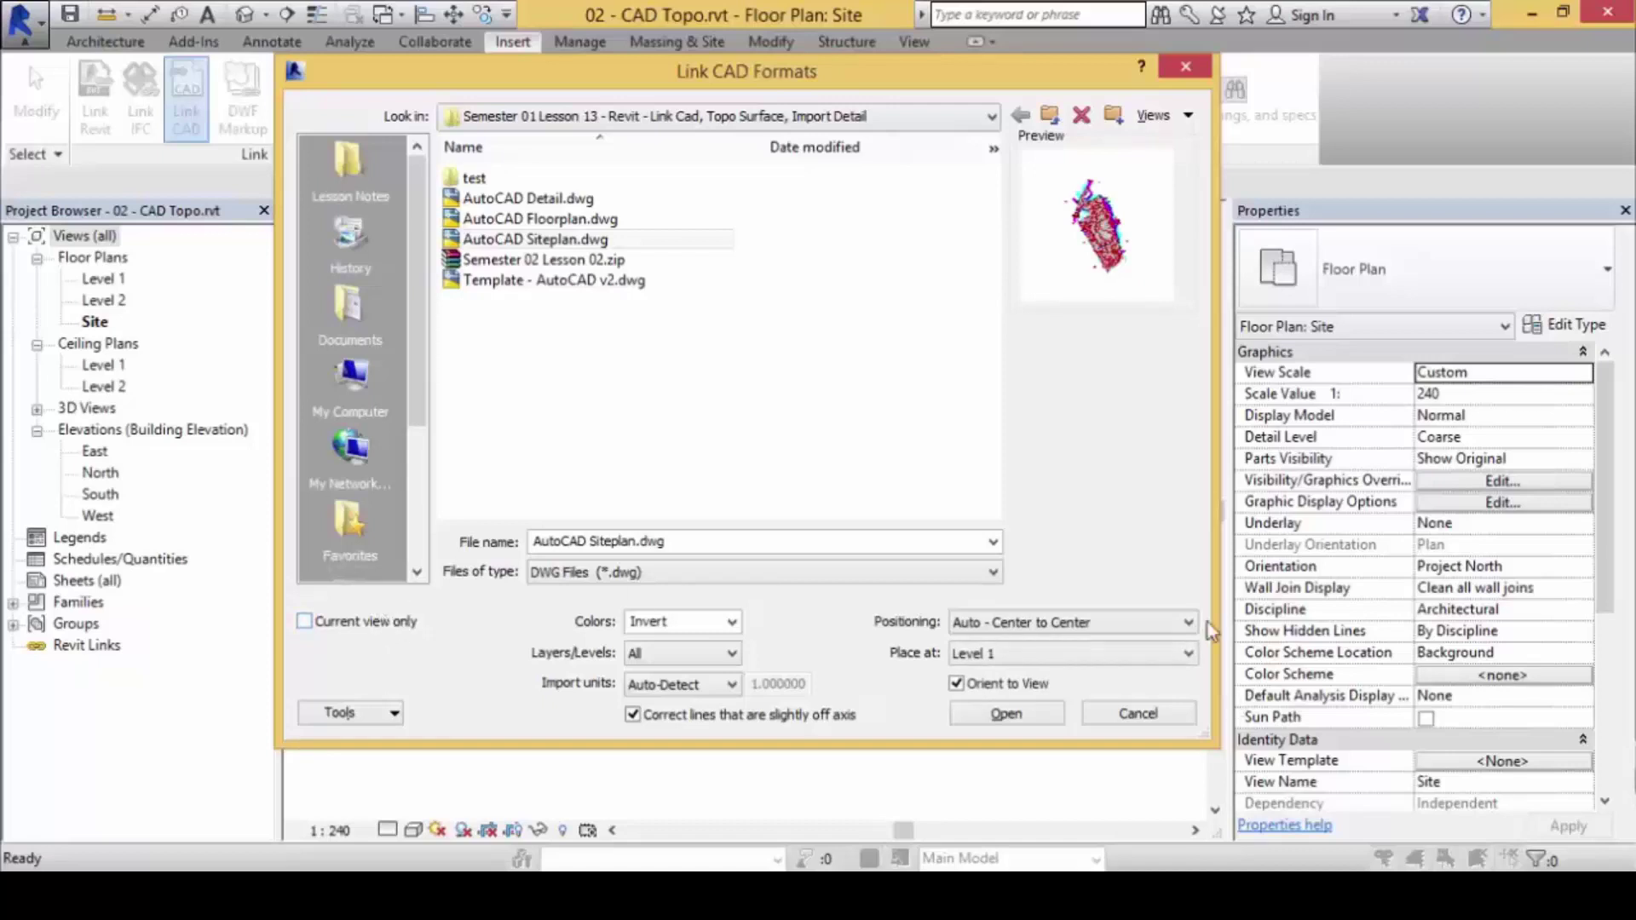
left_click(1060, 625)
left_click(1036, 719)
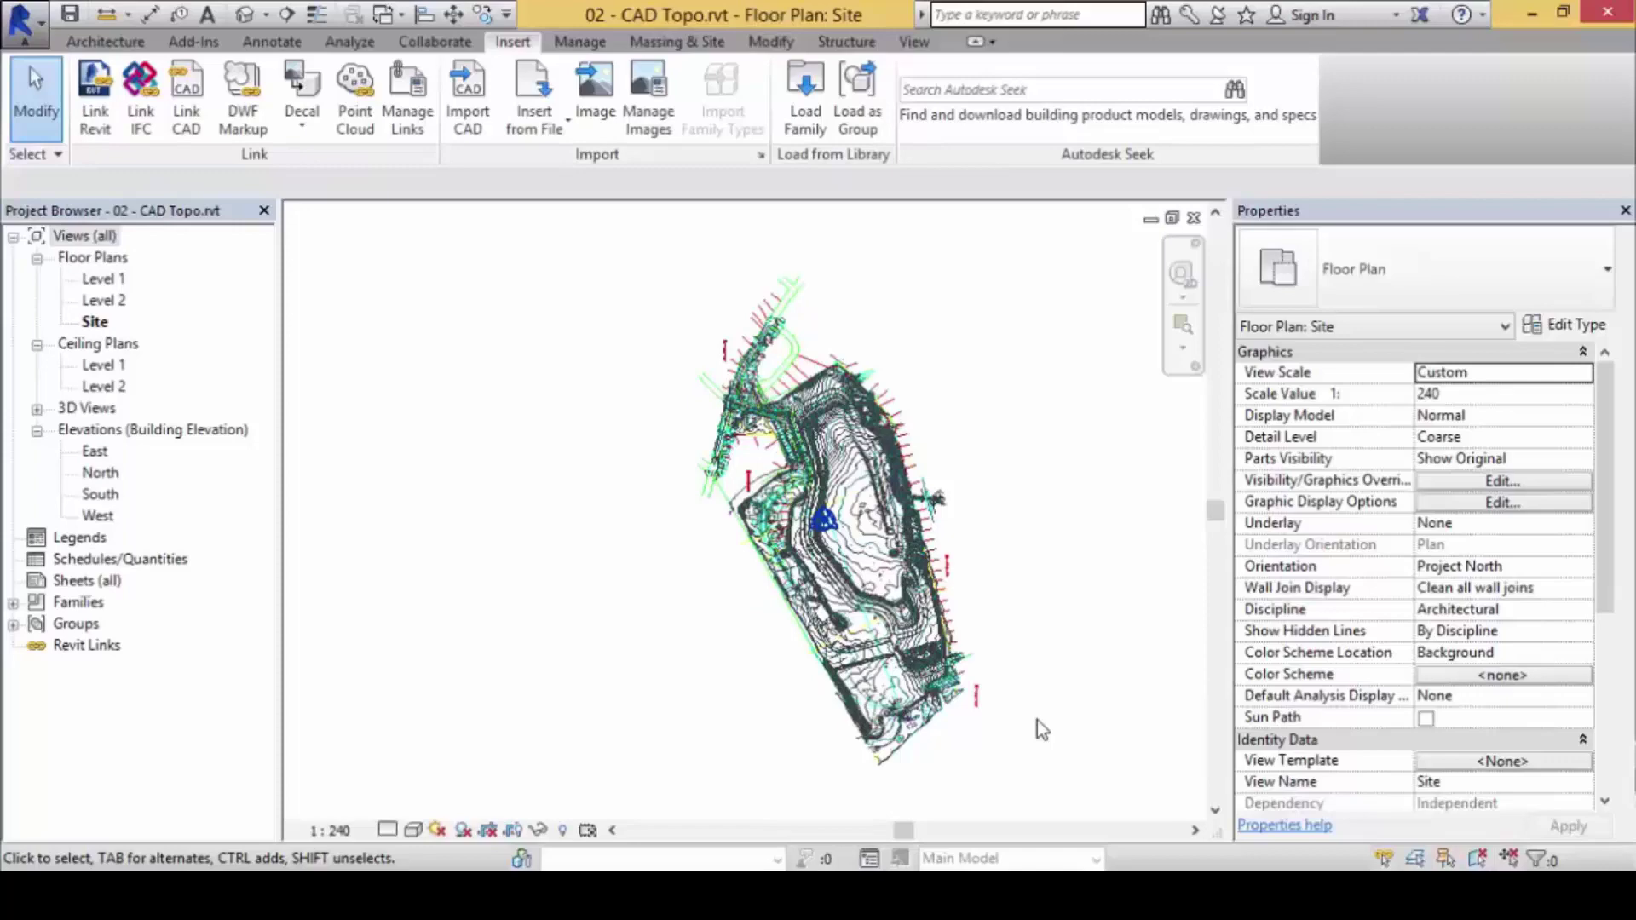
Step: Start a toposurface created from import and select the linked site plan as its import instance
left_click(861, 569)
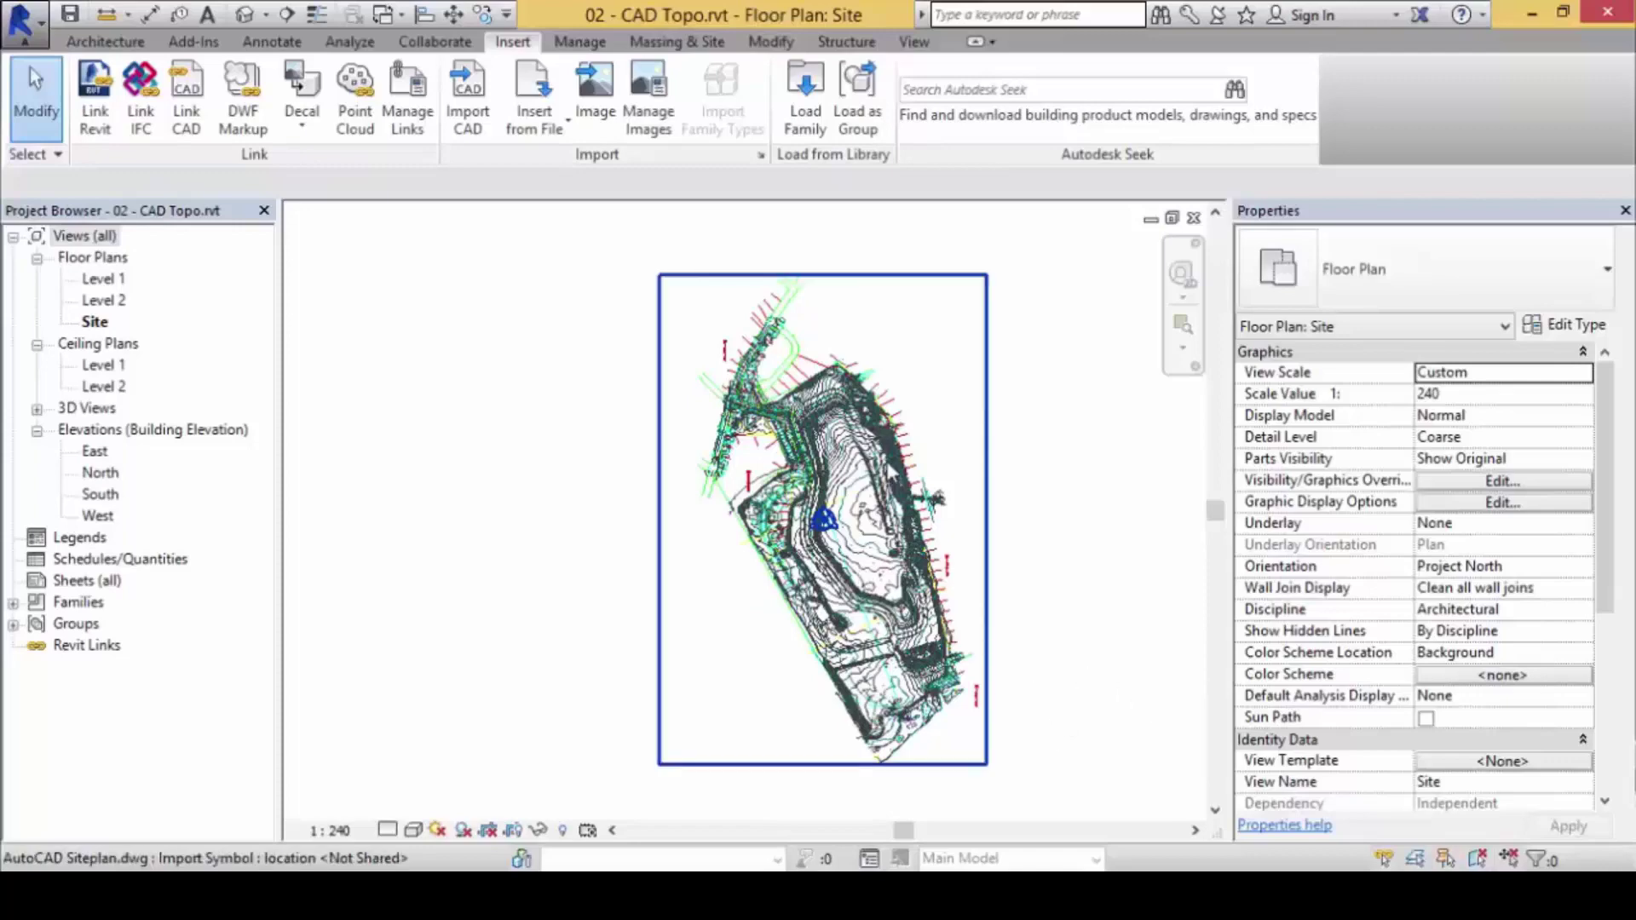
scroll(890, 477, "up", 5)
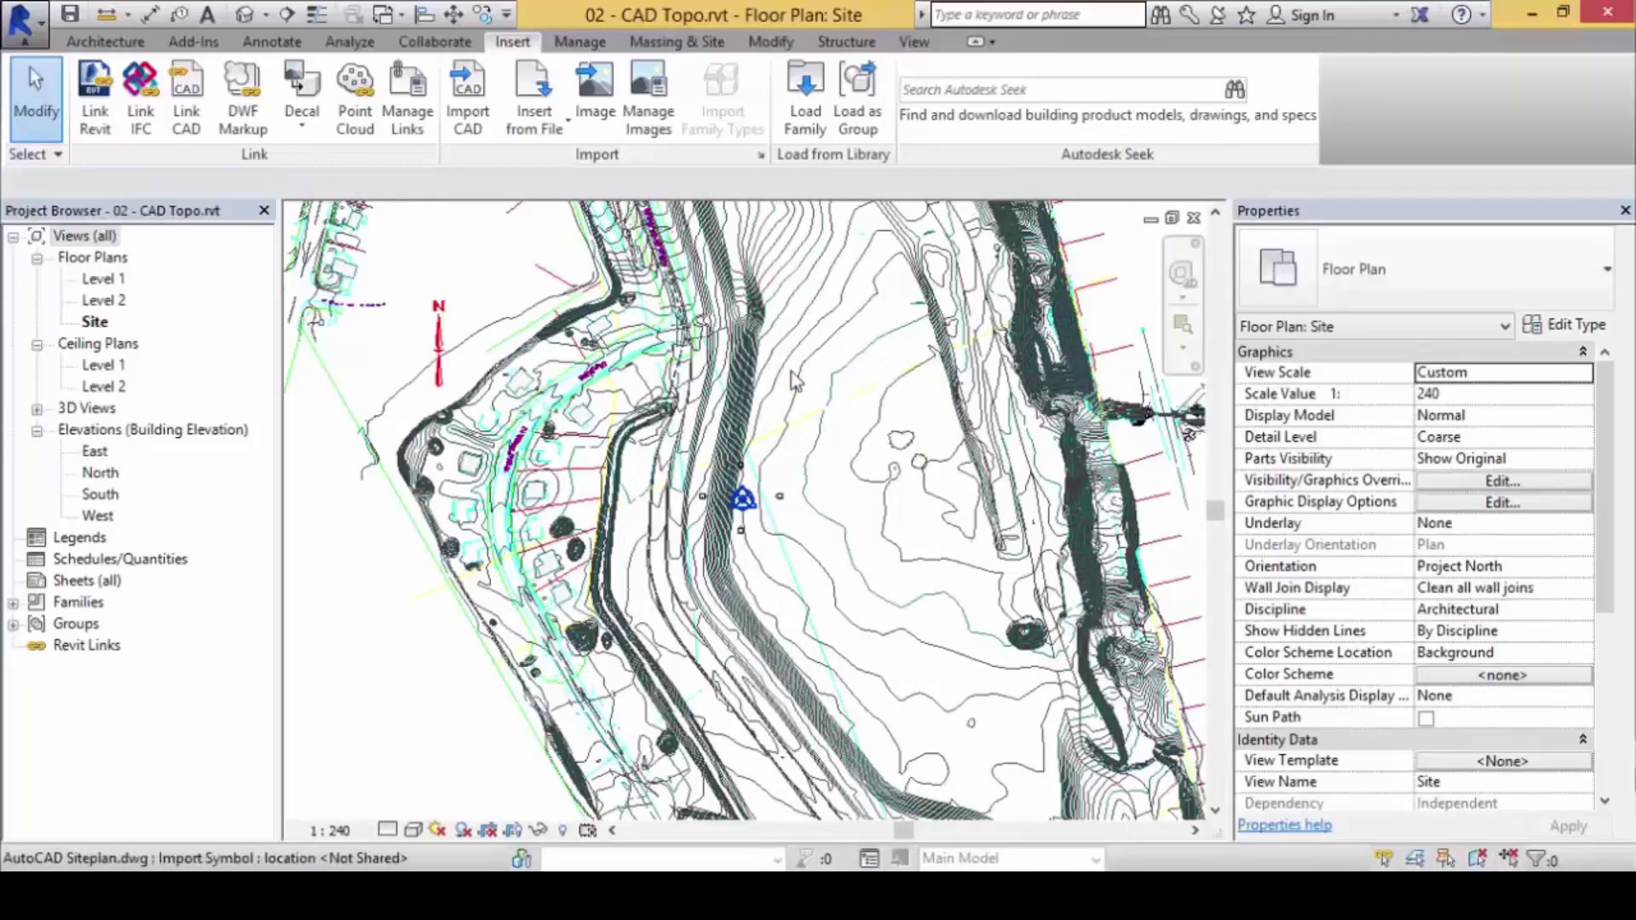
left_click(661, 44)
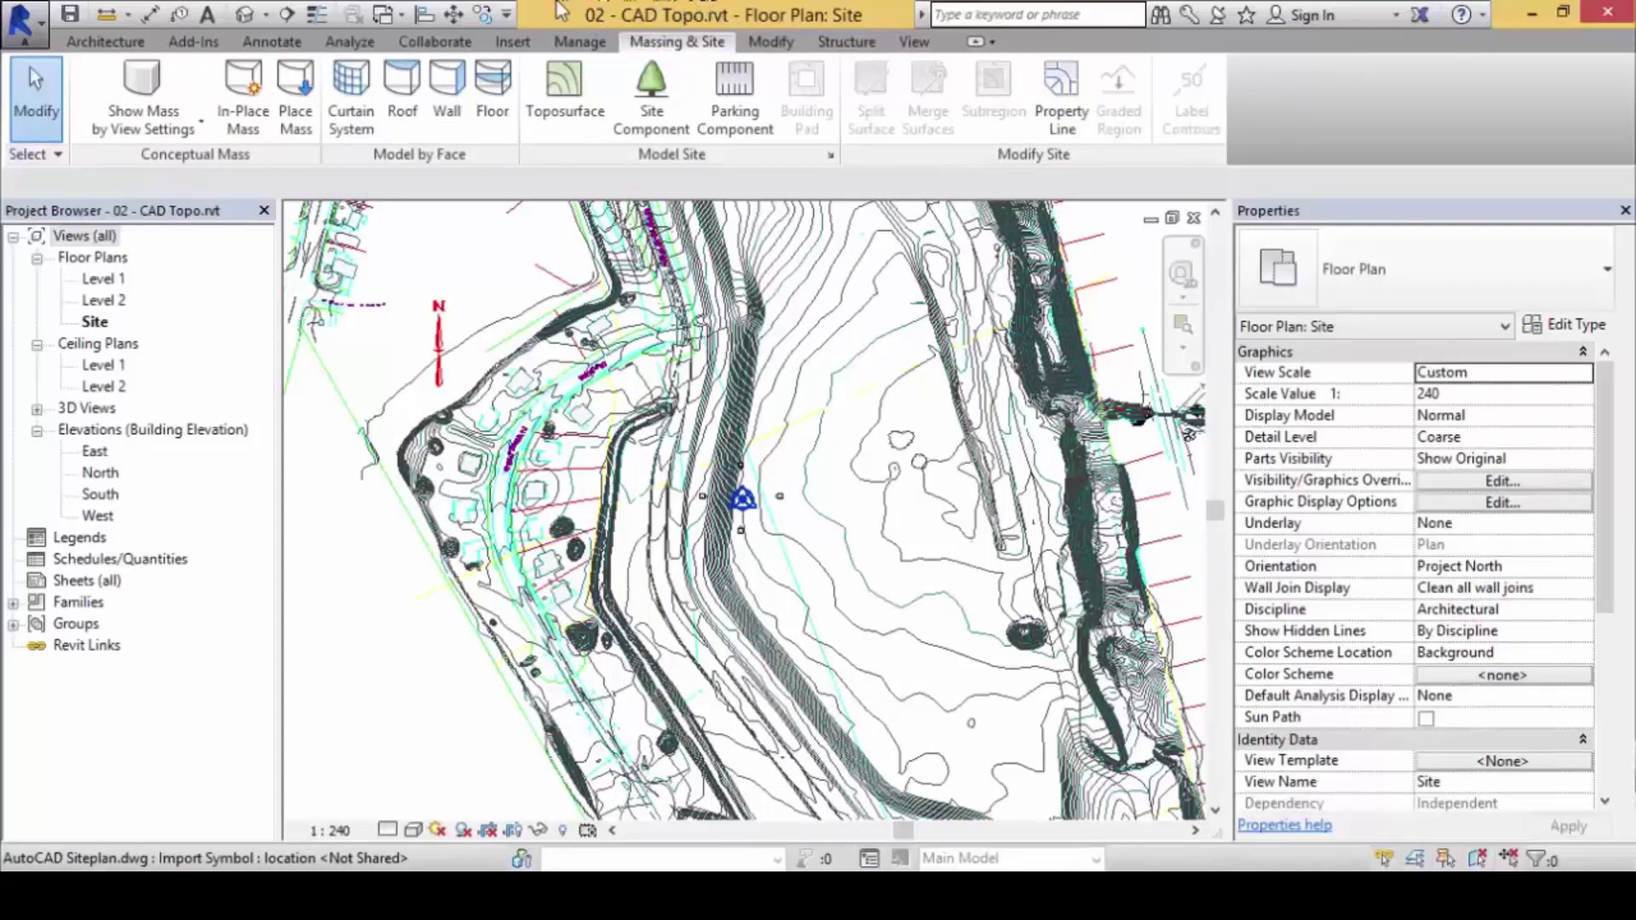
left_click(559, 97)
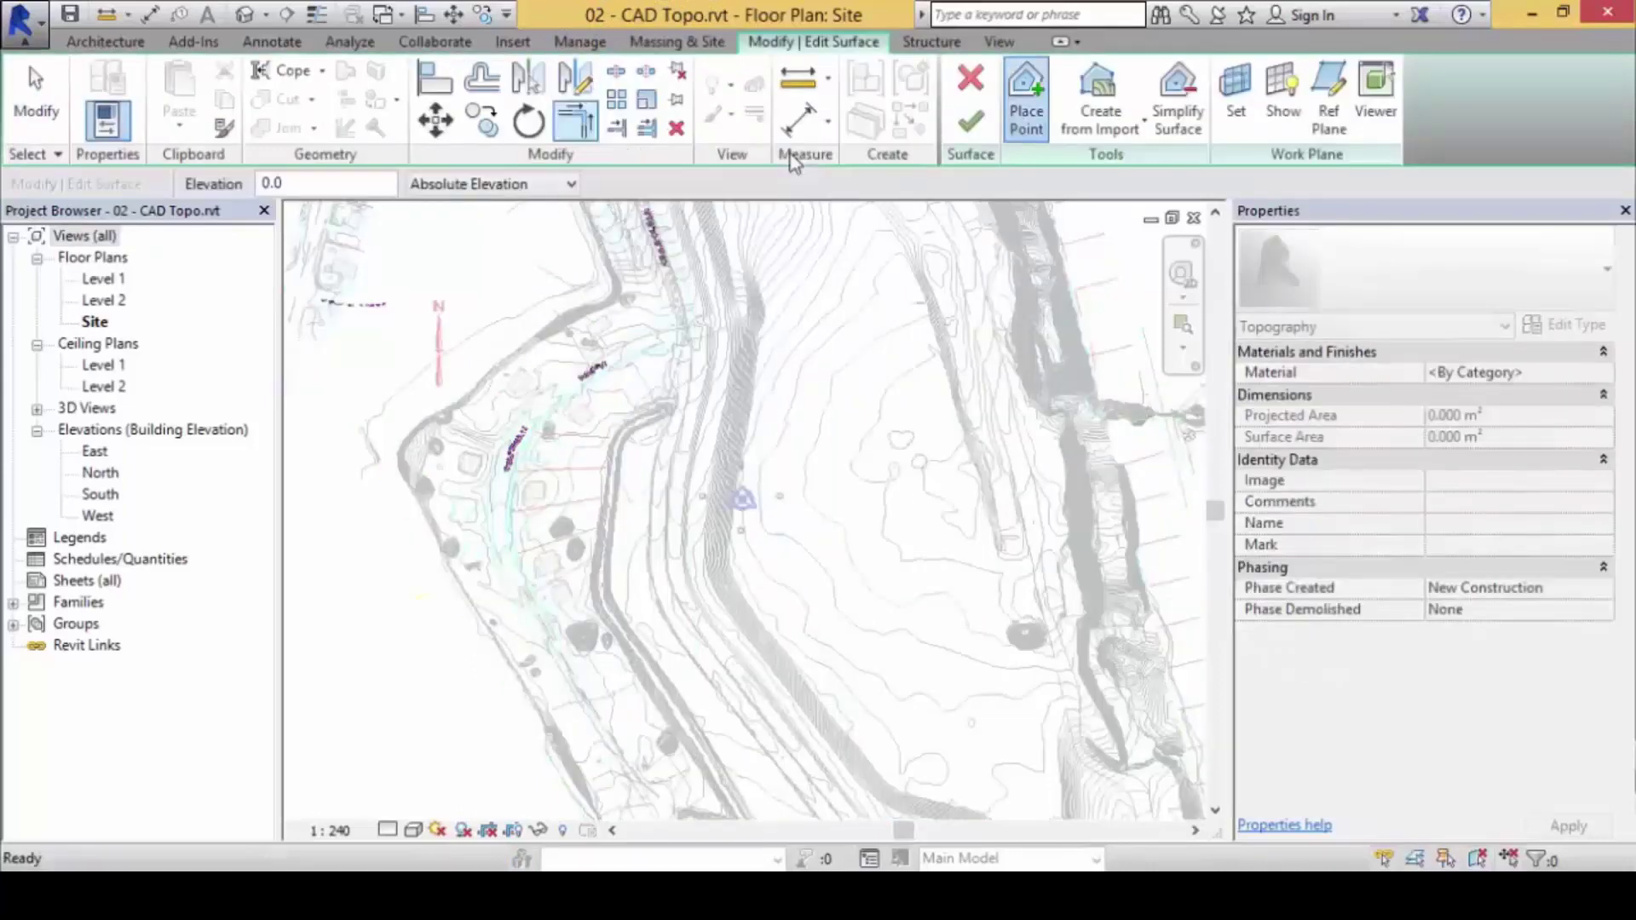
left_click(1128, 130)
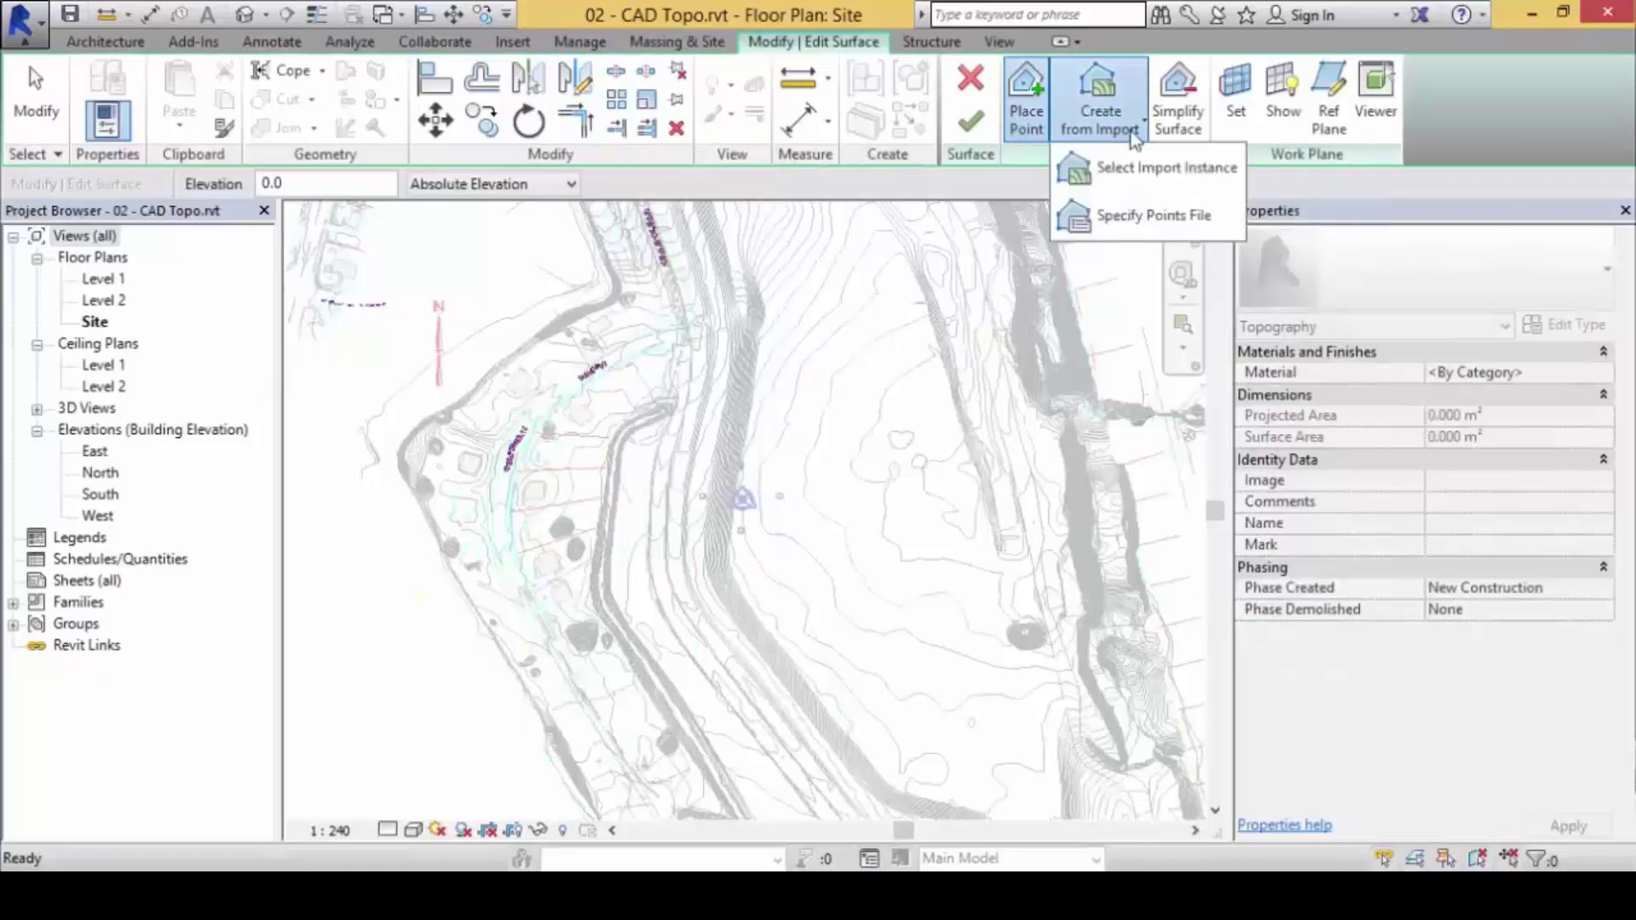
left_click(1190, 187)
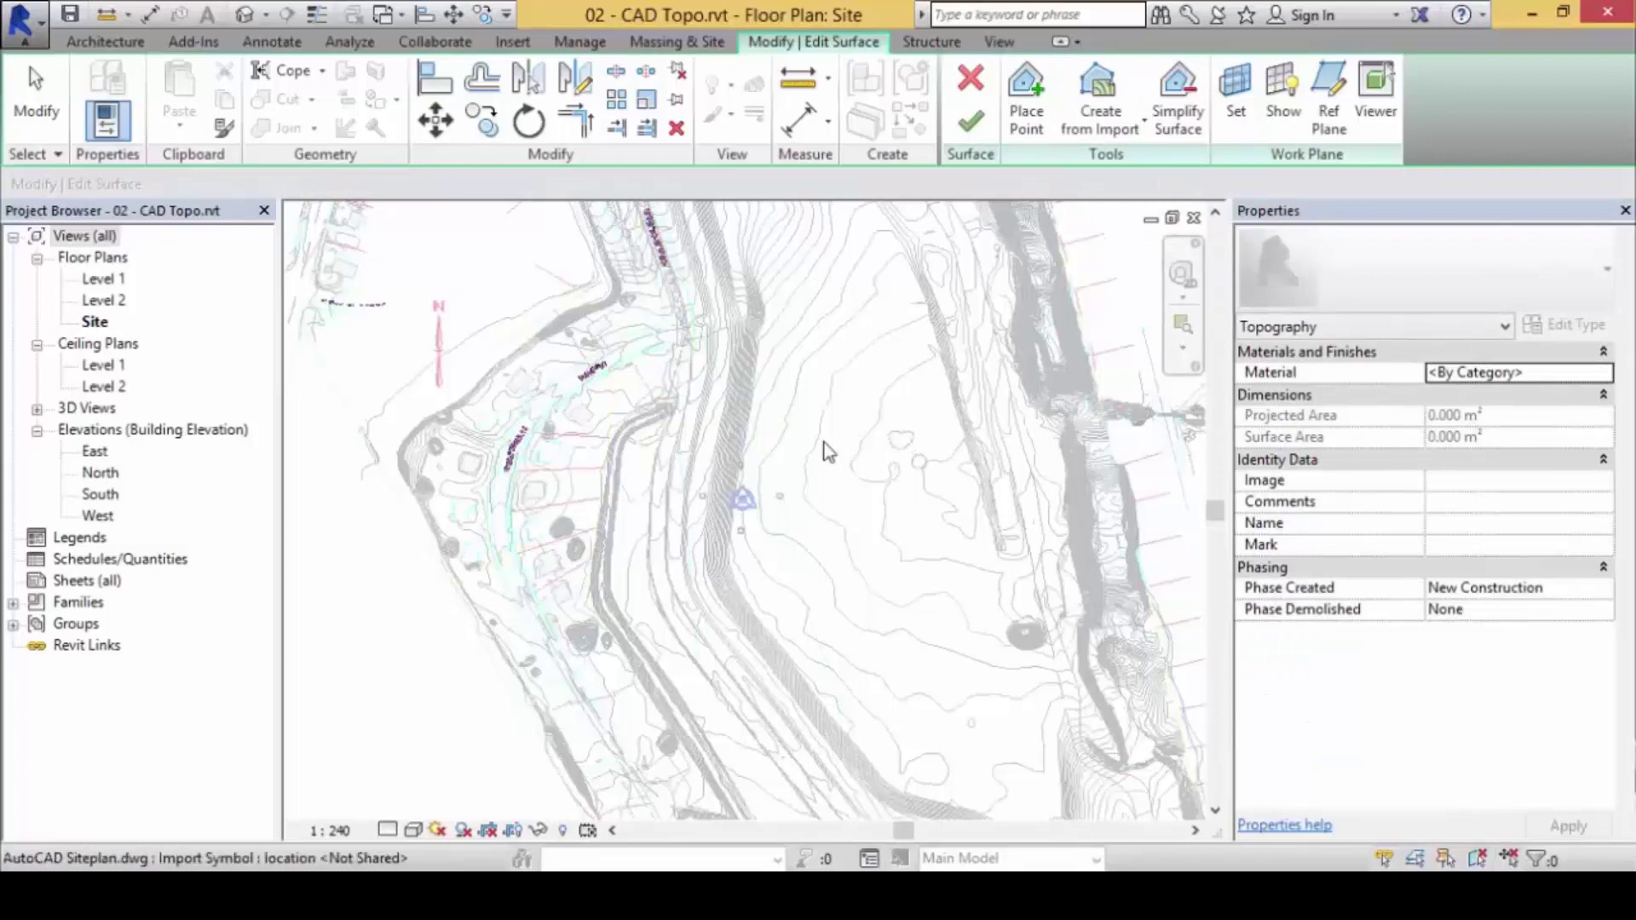
left_click(789, 413)
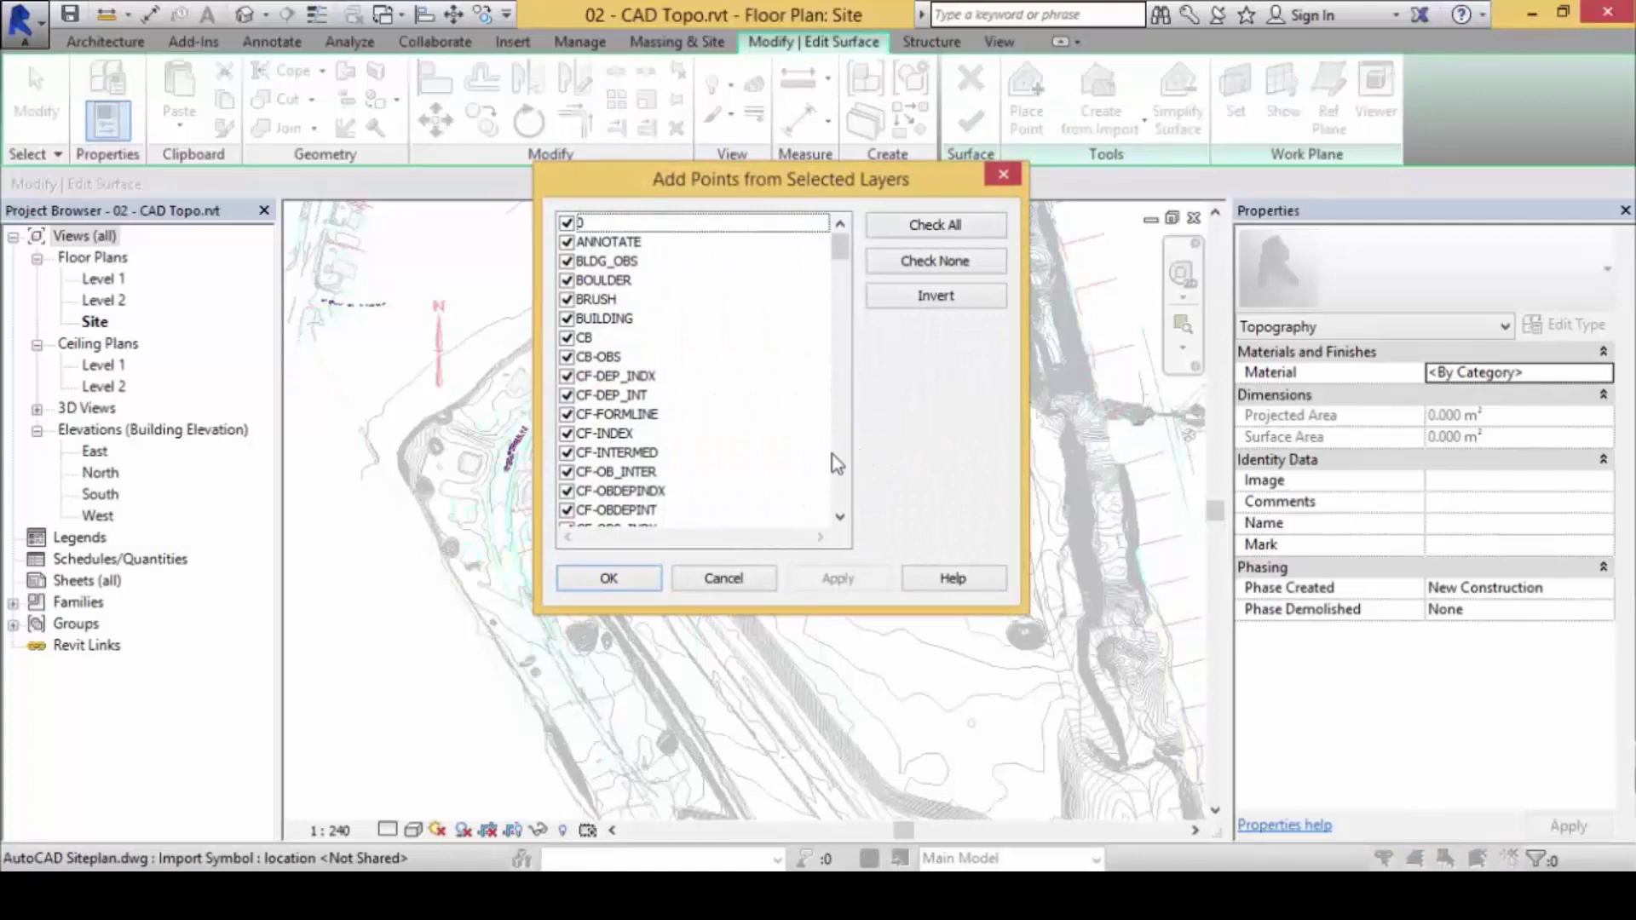
Step: Check the contour layer names in the lesson PDF and add surface points from only the CF-DEP_INDX and CF-DEP_INT layers
left_click_drag(886, 183, 842, 140)
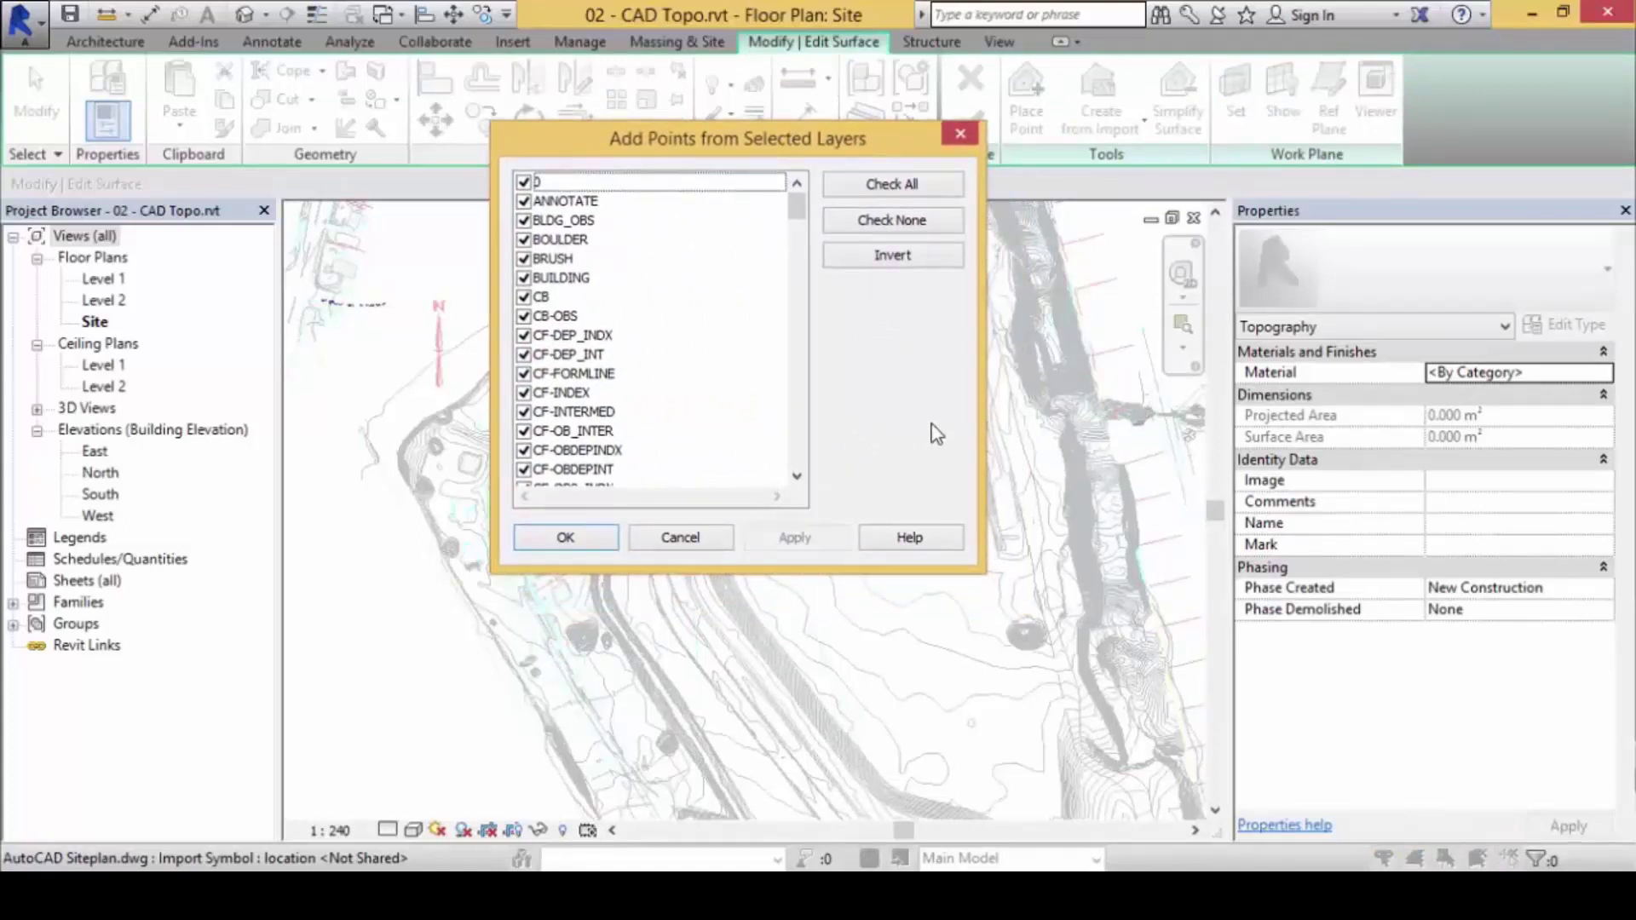
left_click(912, 223)
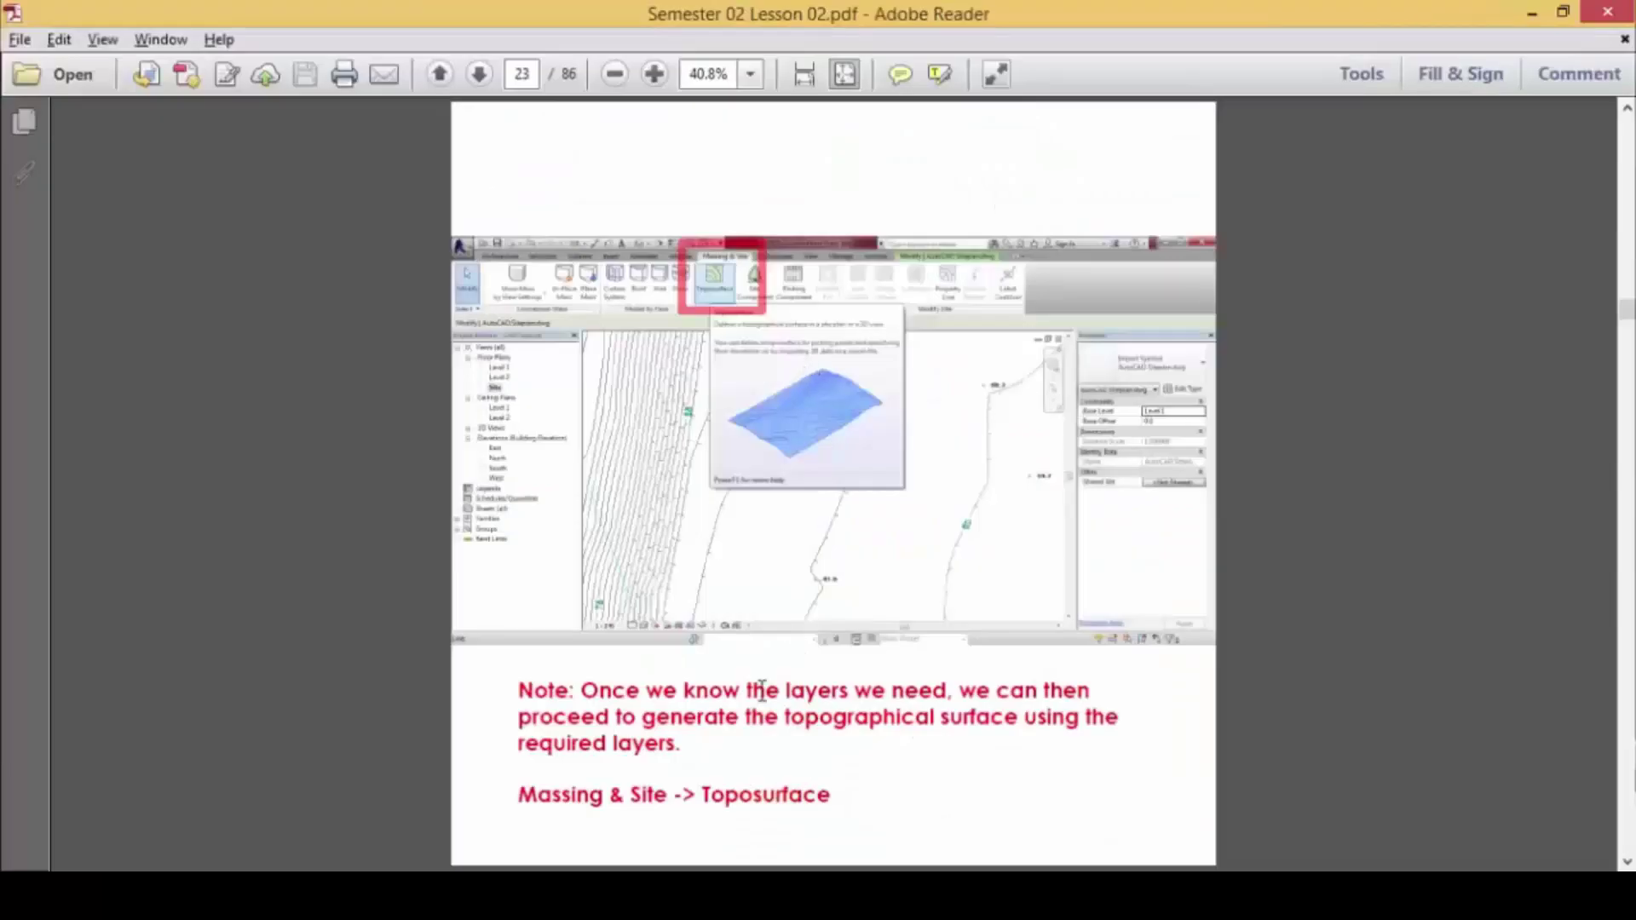
scroll(700, 694, "down", 1)
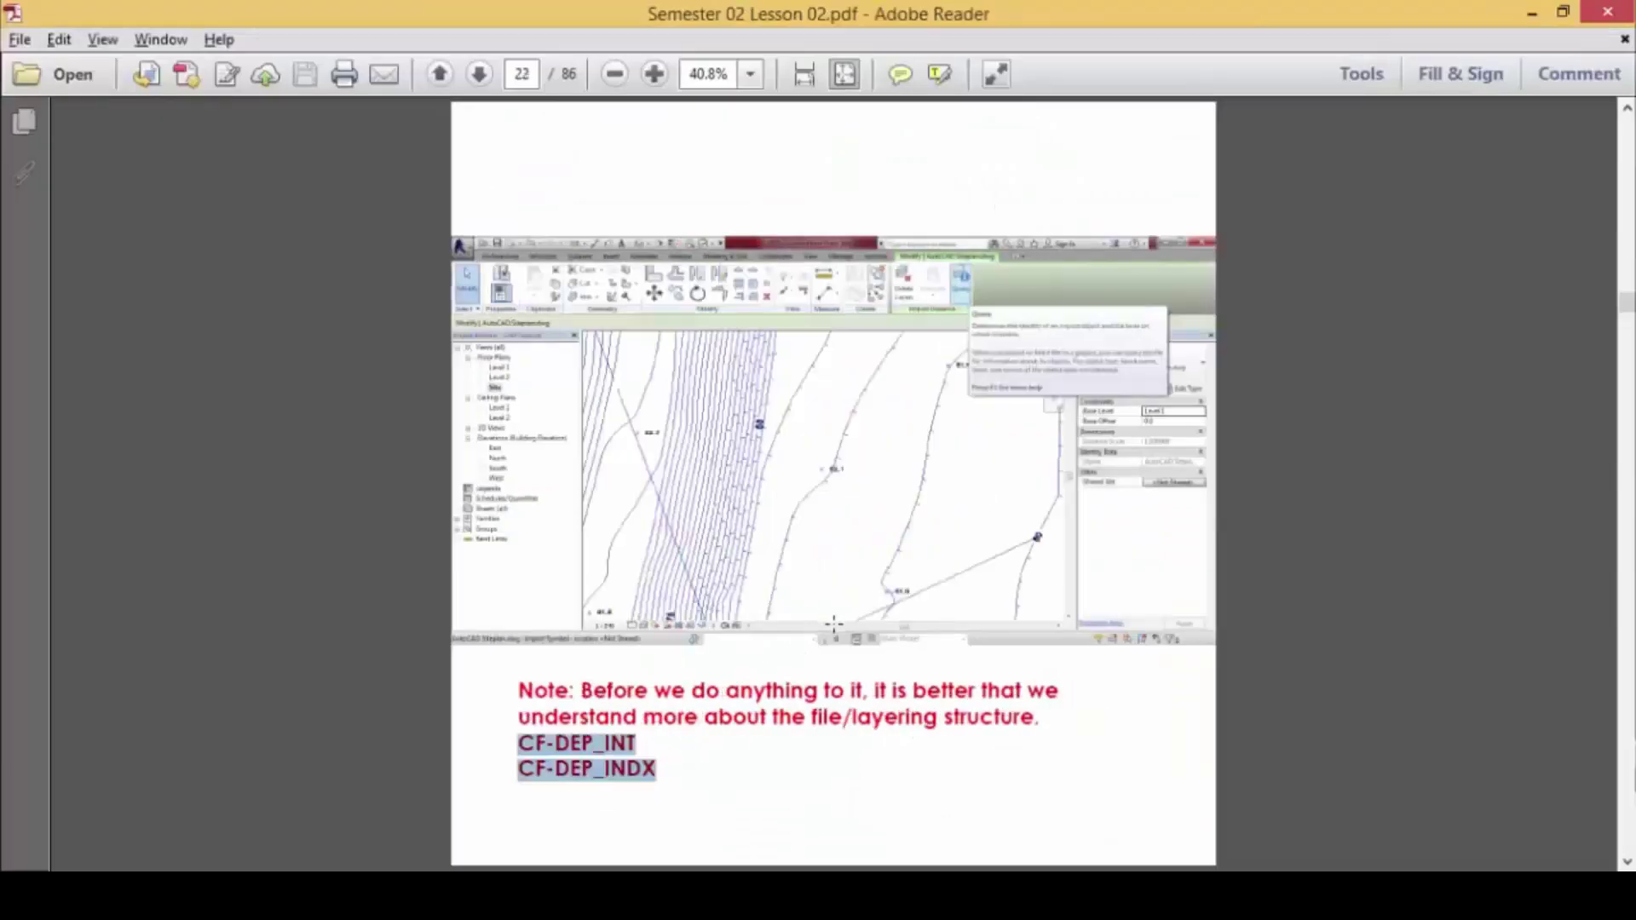
mouse_move(679, 718)
left_mouse_down()
mouse_move(584, 698)
mouse_move(469, 718)
mouse_move(511, 785)
mouse_move(598, 800)
mouse_move(679, 718)
left_mouse_up()
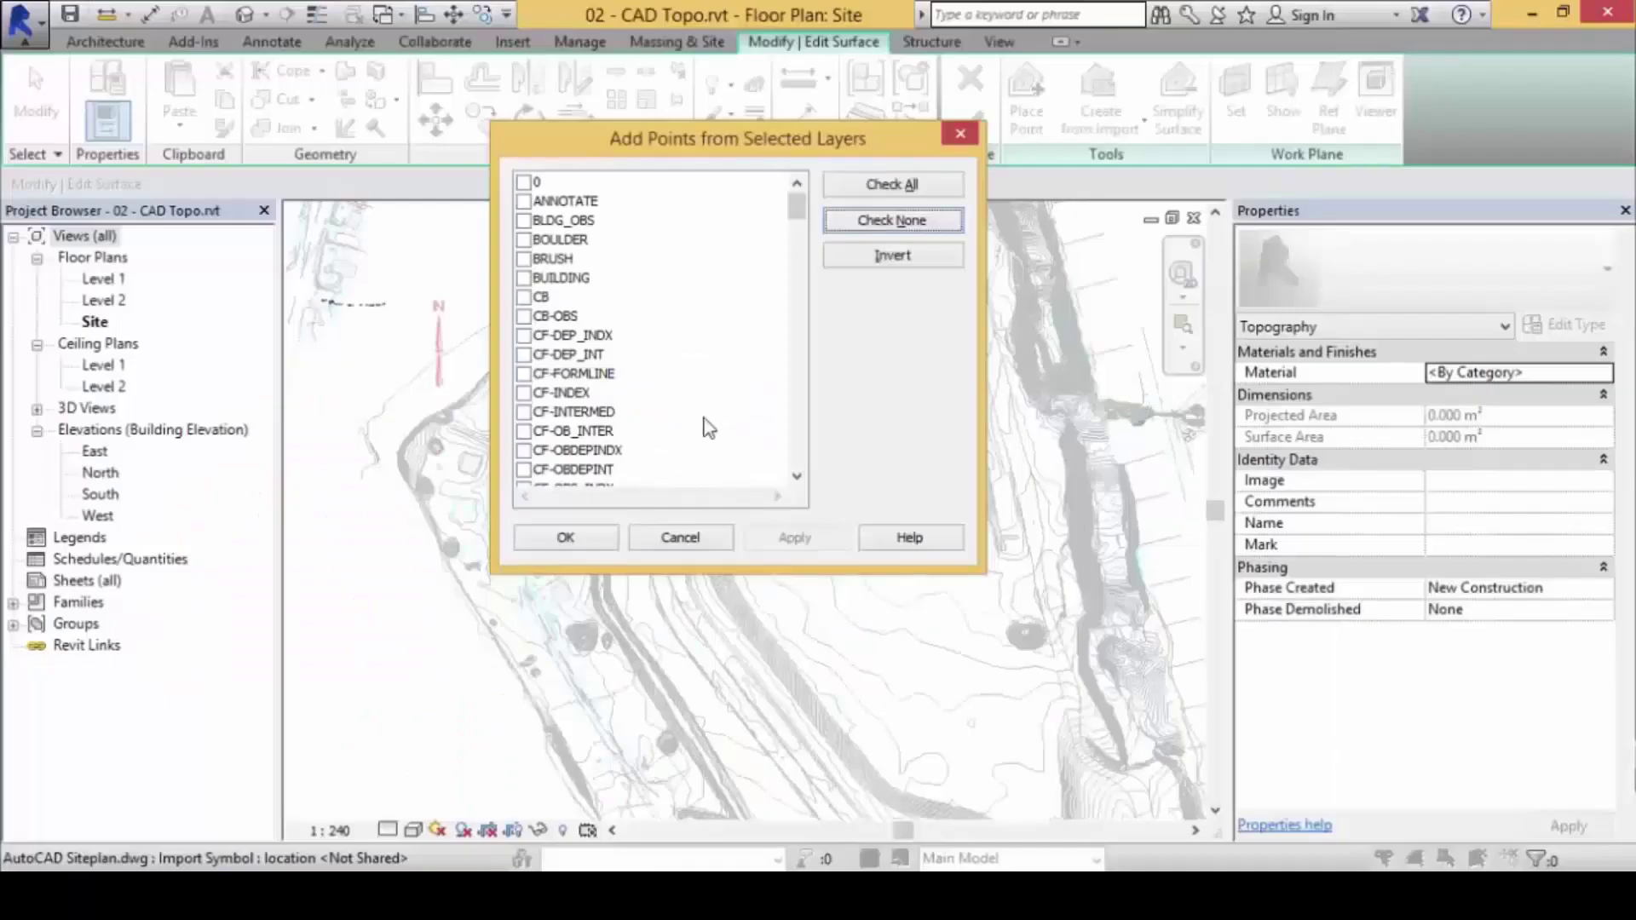
left_click(523, 335)
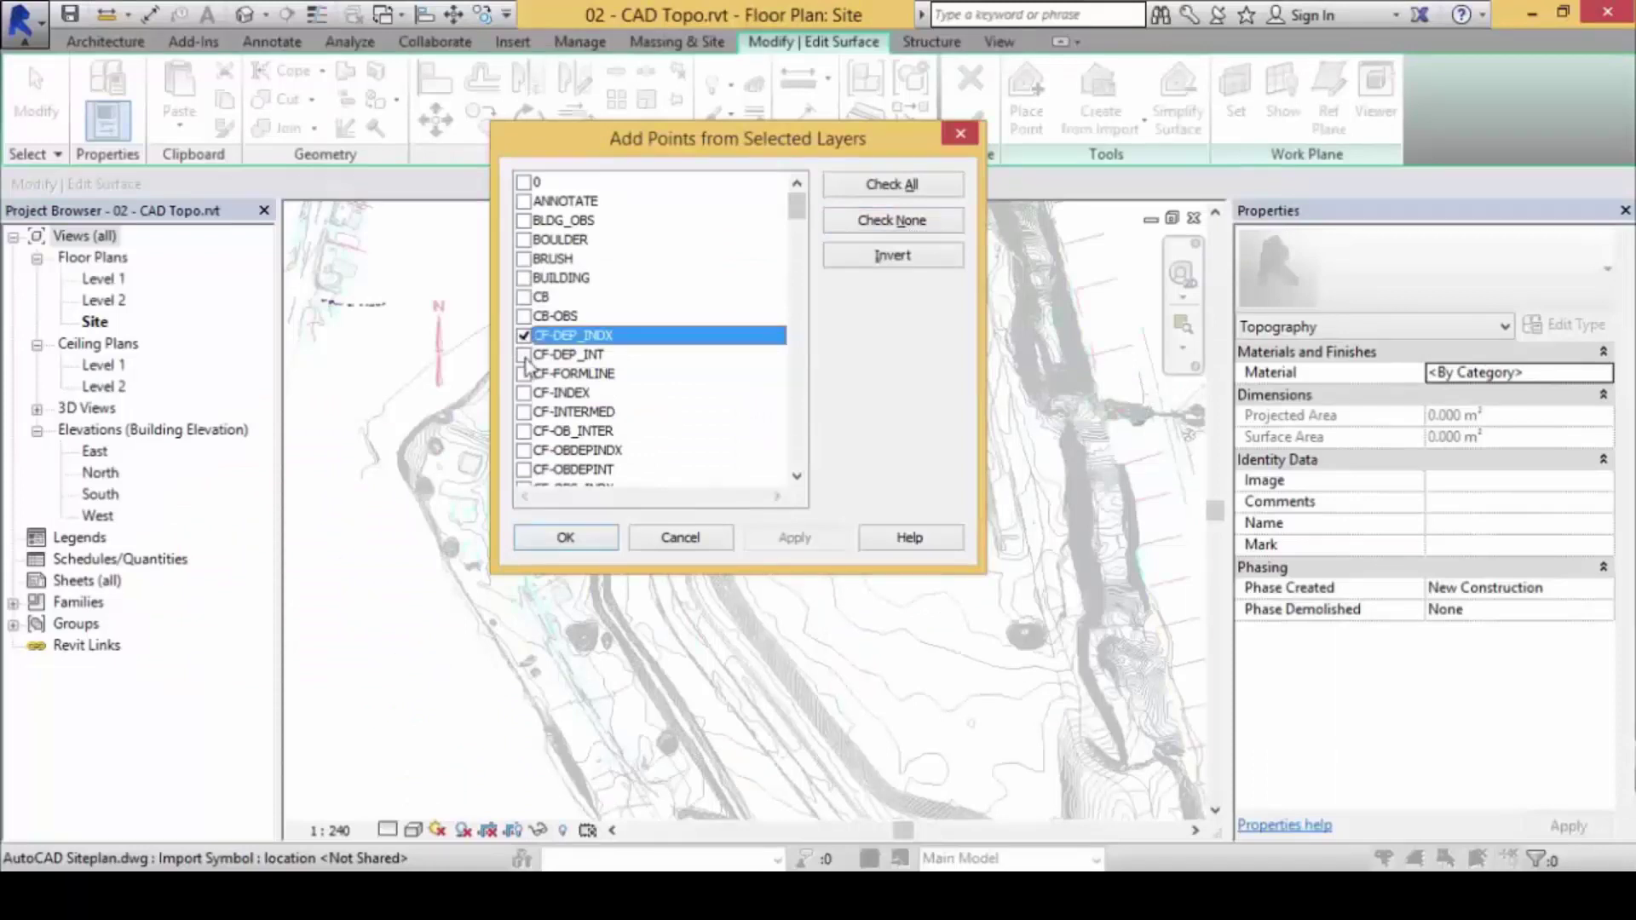
left_click(523, 355)
mouse_move(654, 331)
left_mouse_down()
mouse_move(588, 313)
mouse_move(495, 338)
mouse_move(565, 379)
mouse_move(614, 360)
mouse_move(629, 301)
left_mouse_up()
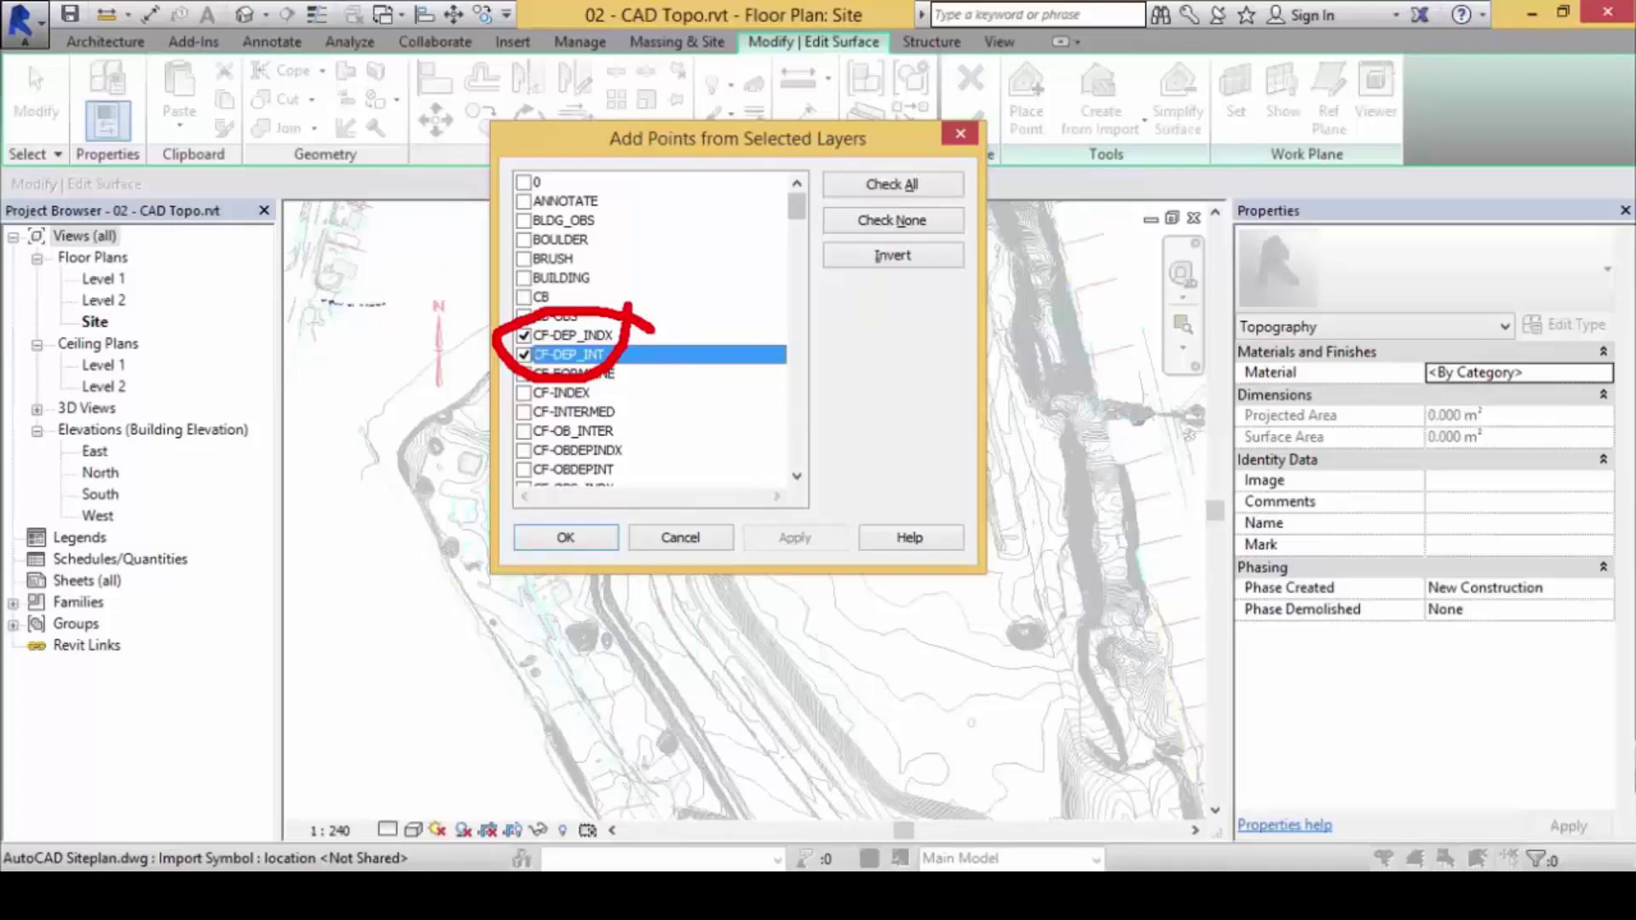
key("Escape")
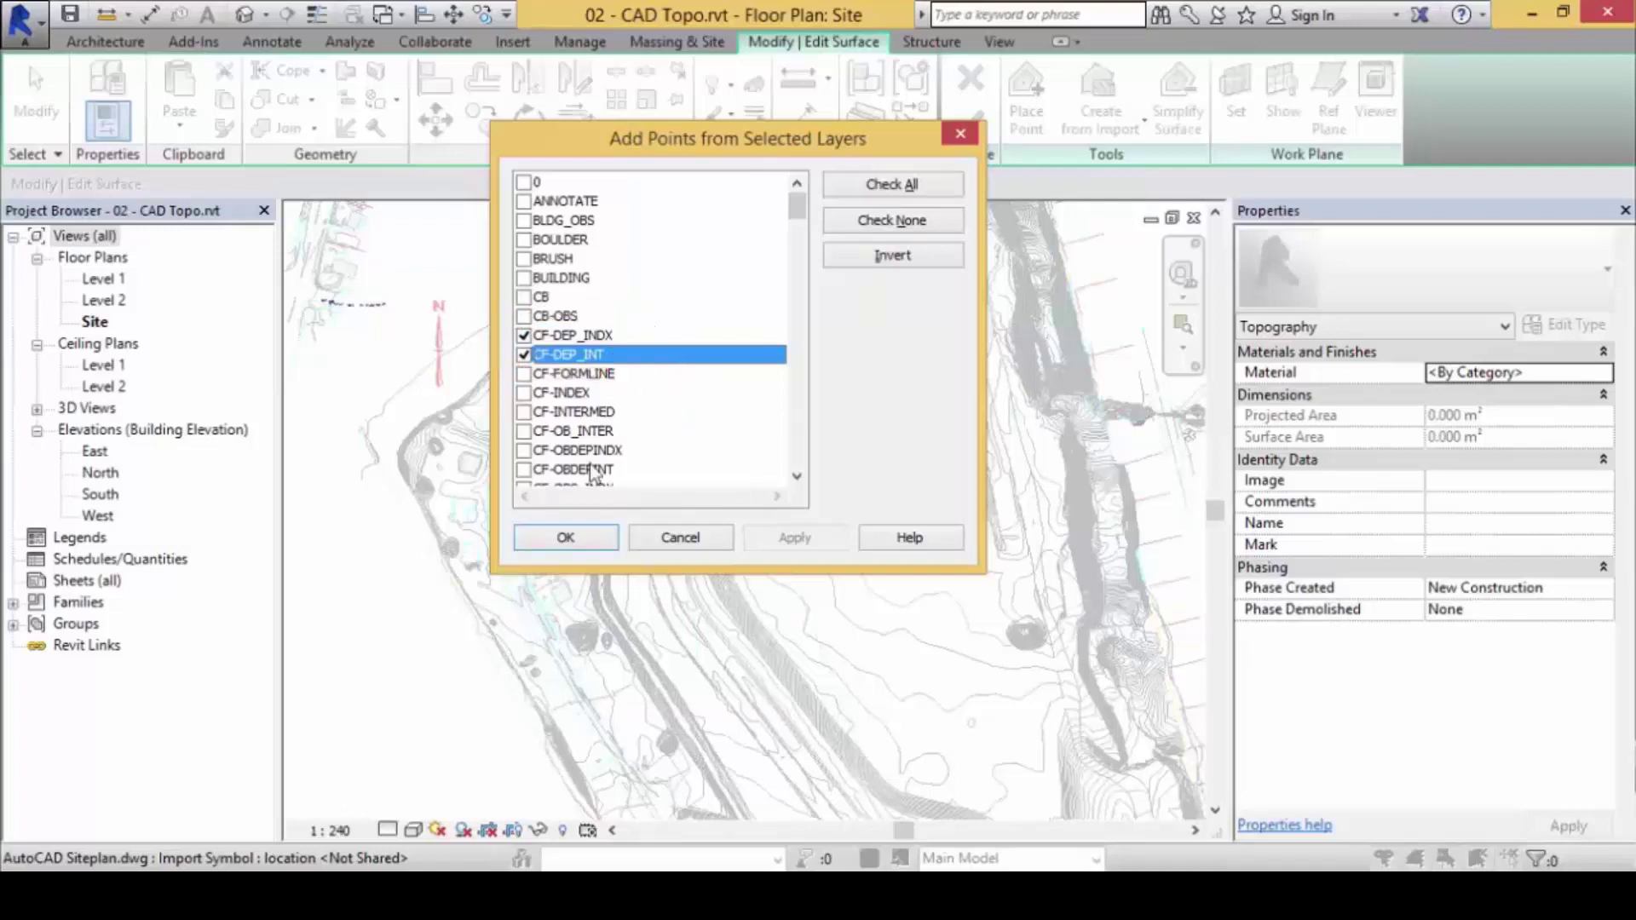
left_click(566, 538)
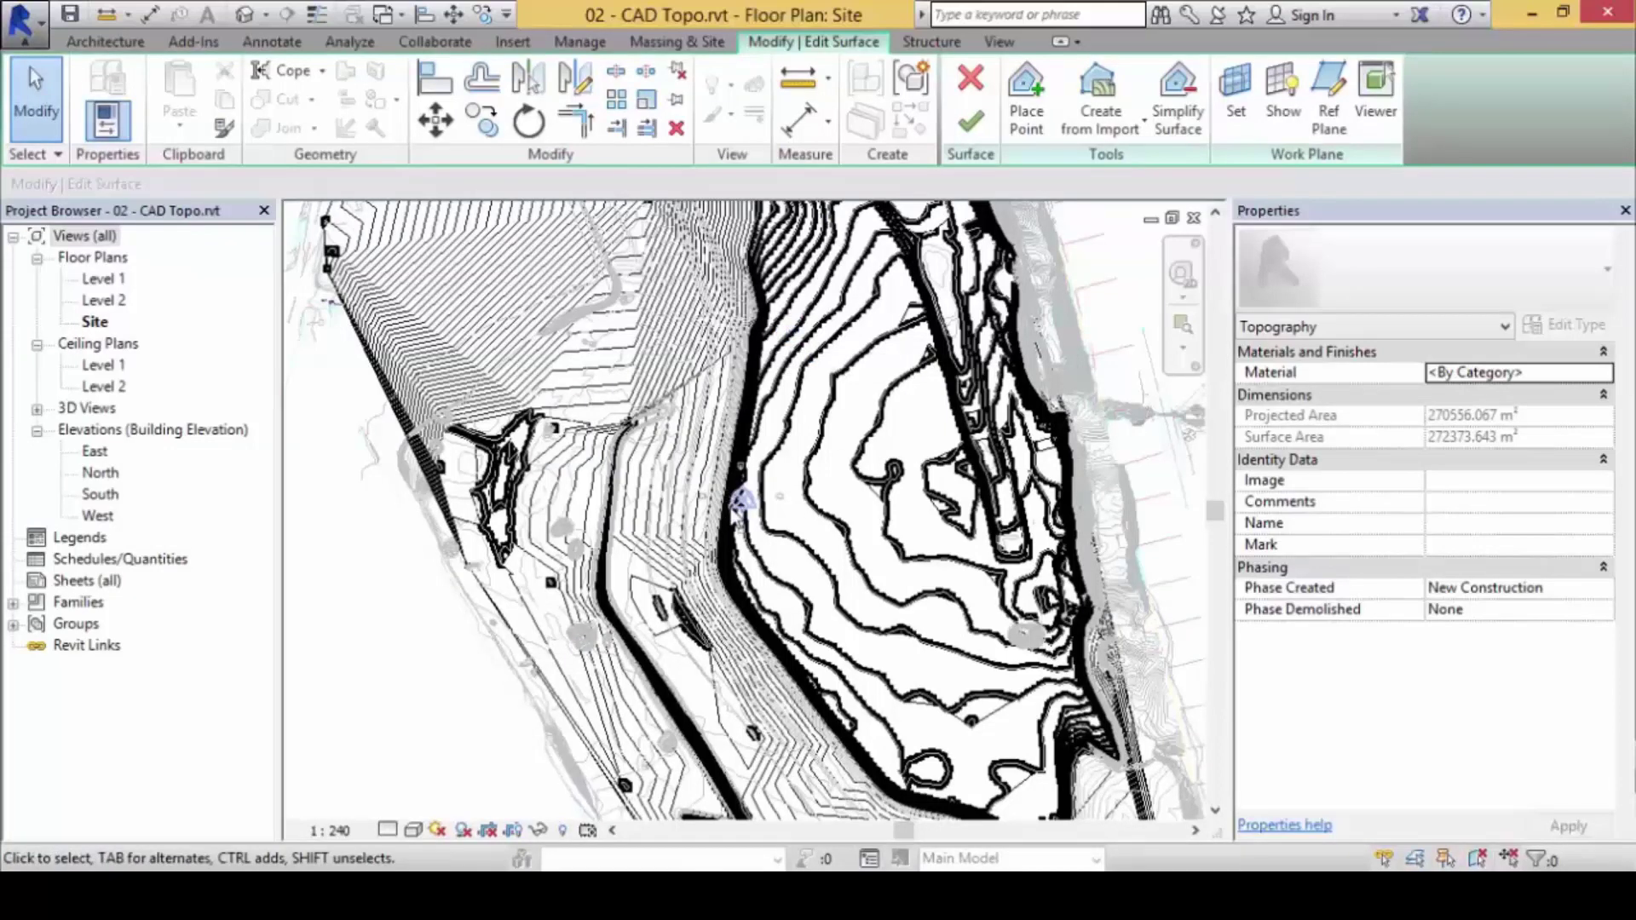
Step: Open the default 3D view to display the generated surface points
scroll(429, 605, "down", 3)
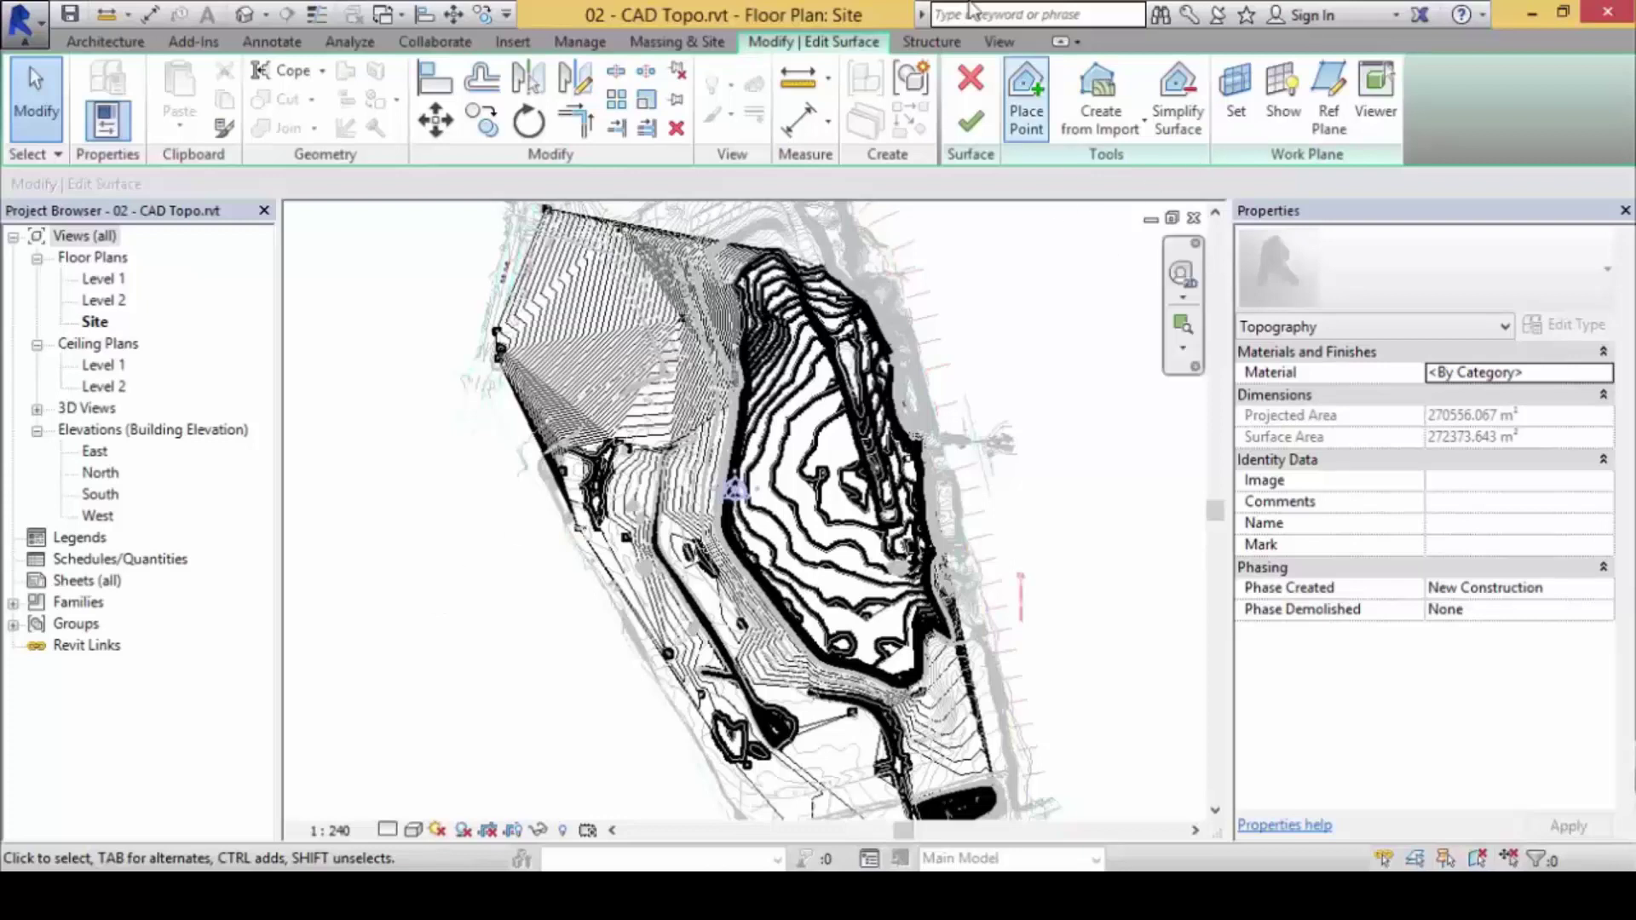
left_click(999, 50)
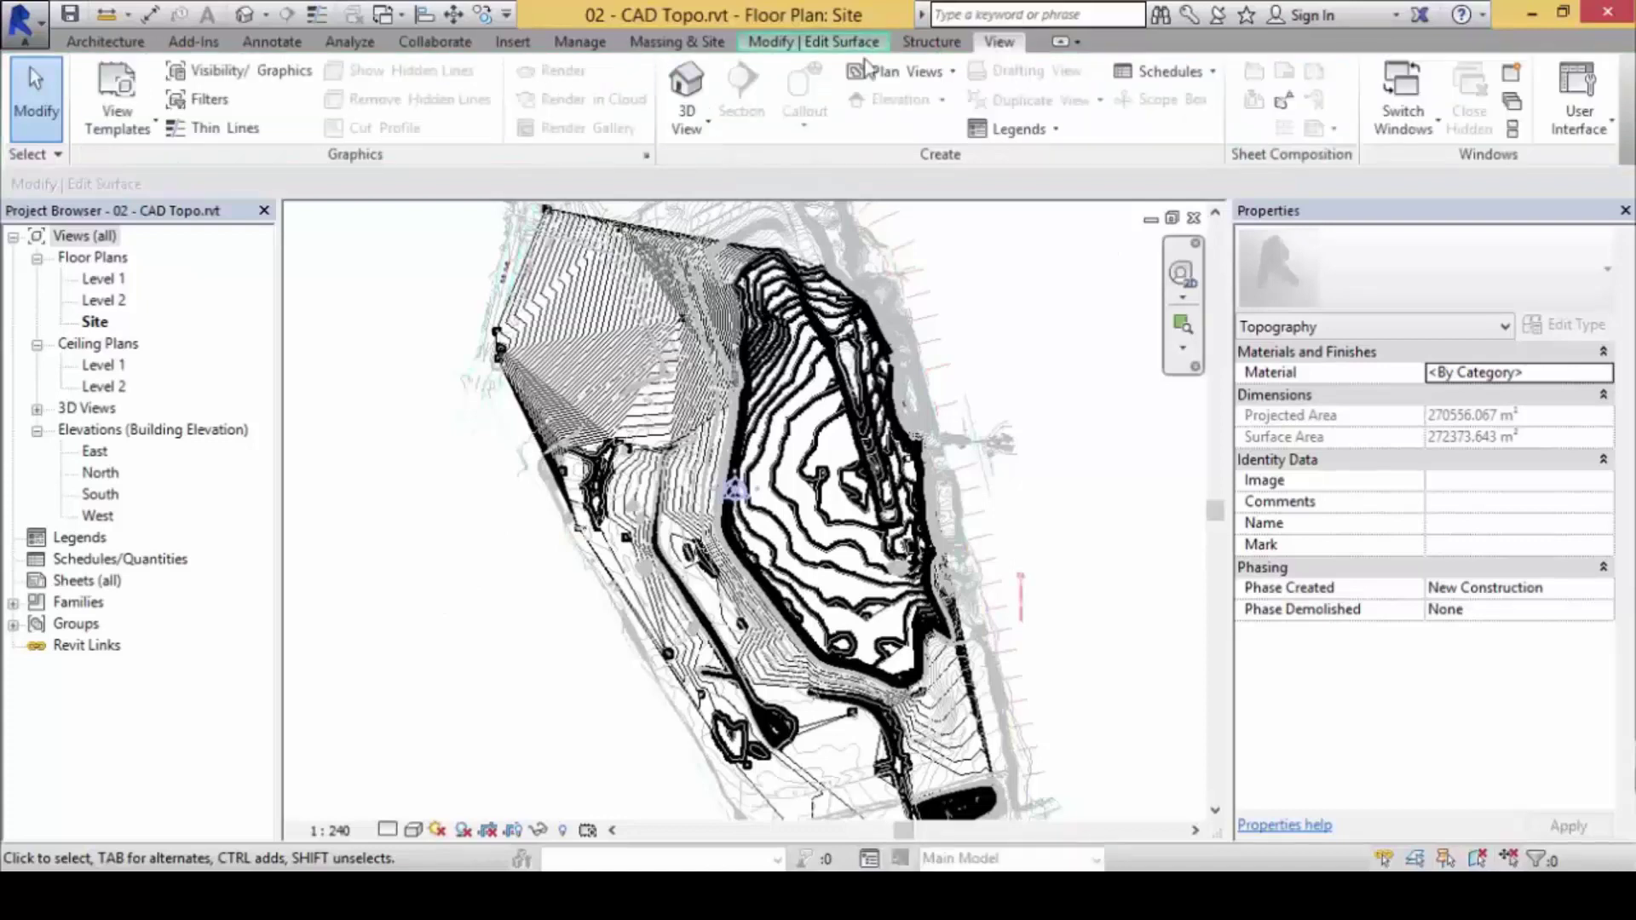
left_click(913, 50)
left_click(702, 44)
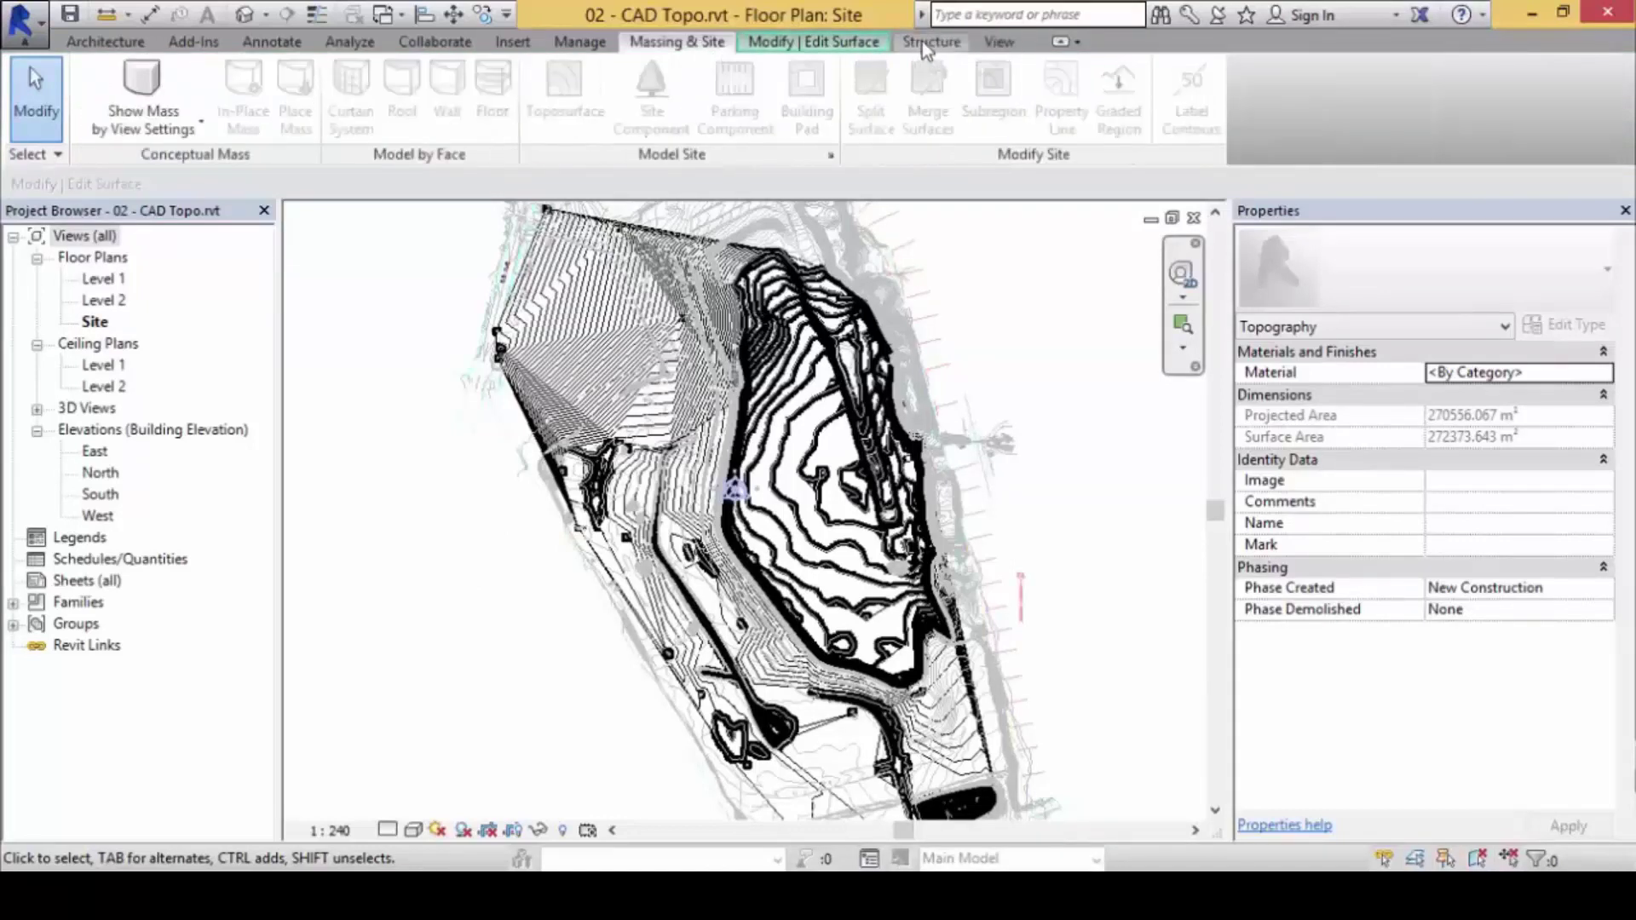
left_click(992, 44)
left_click(688, 85)
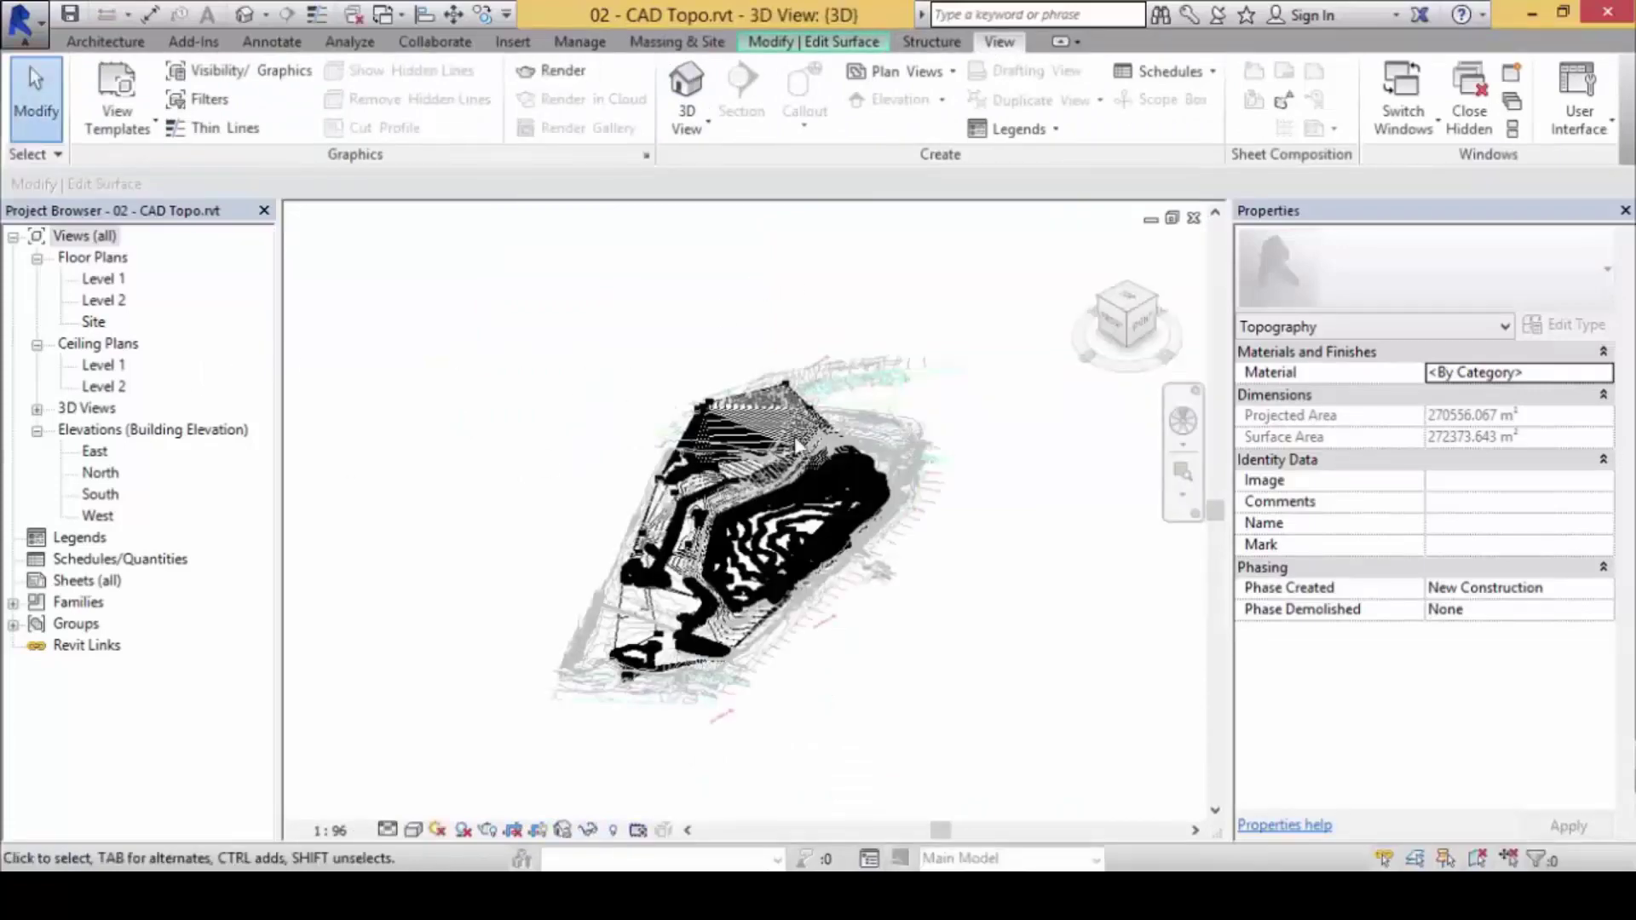
scroll(835, 554, "up", 3)
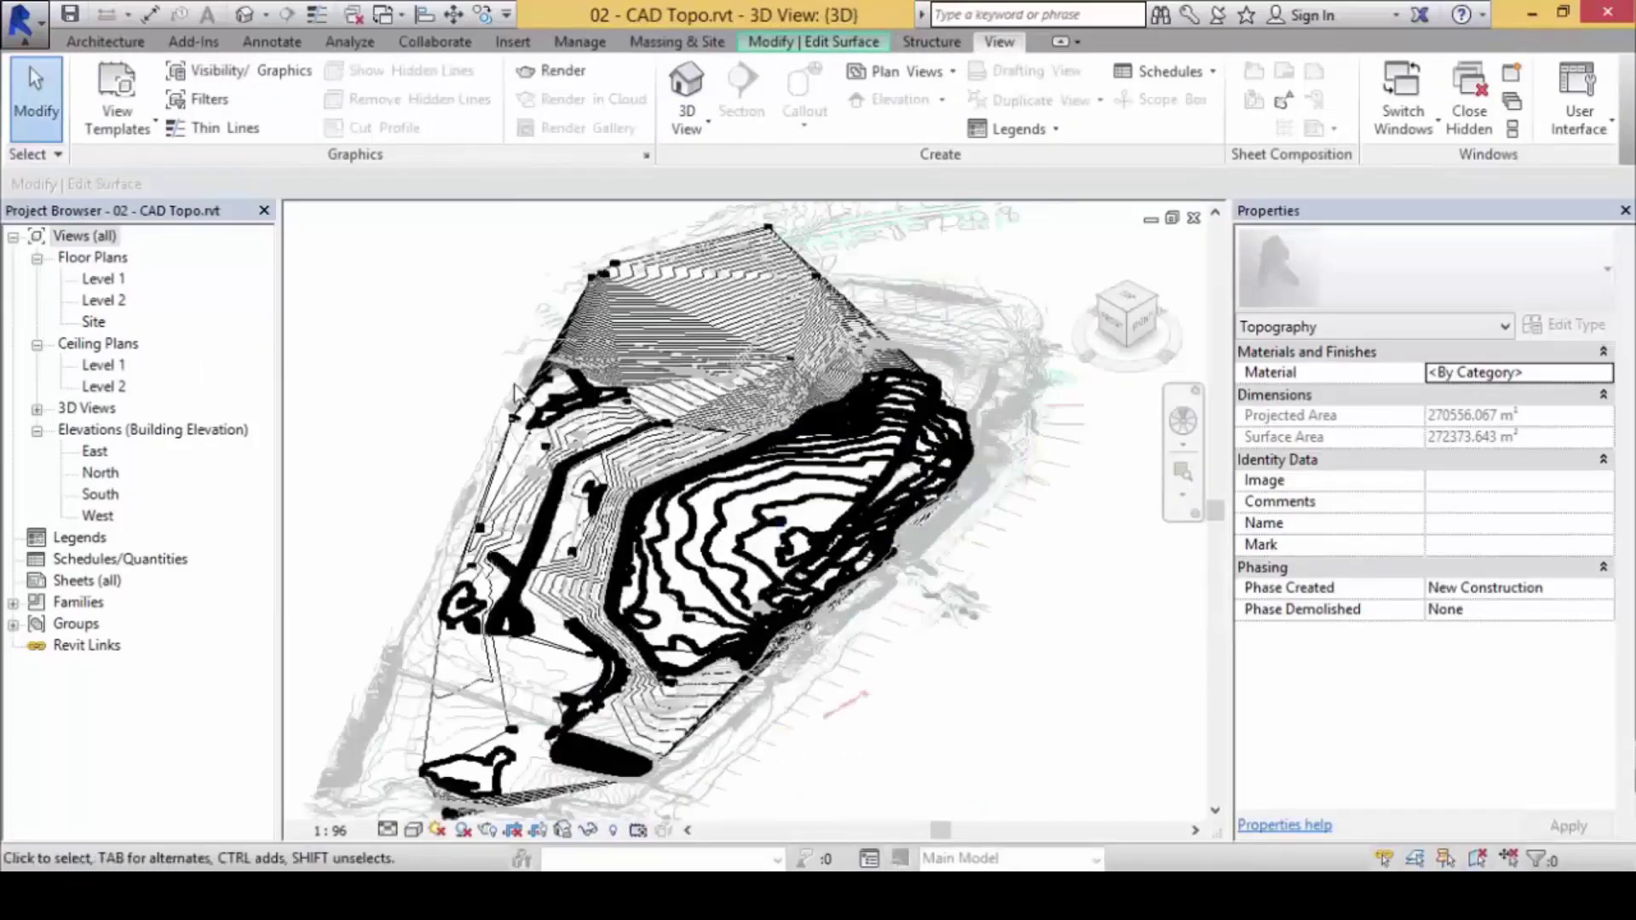
Step: Finish the toposurface edit, keeping the imported points
left_click(106, 42)
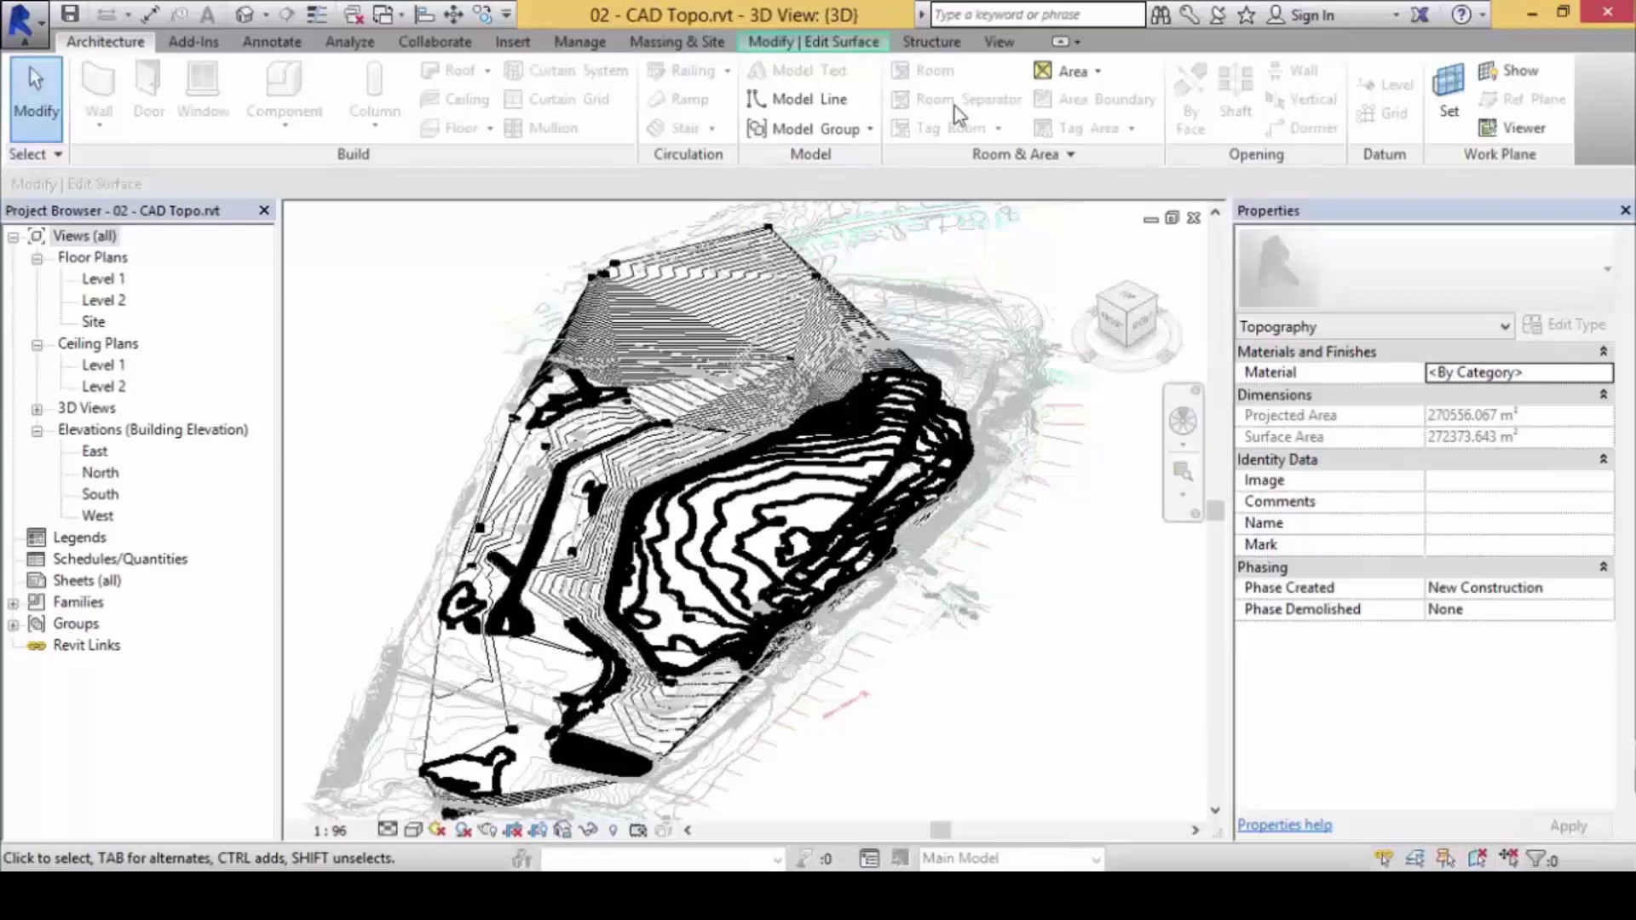
scroll(946, 127, "down", 8)
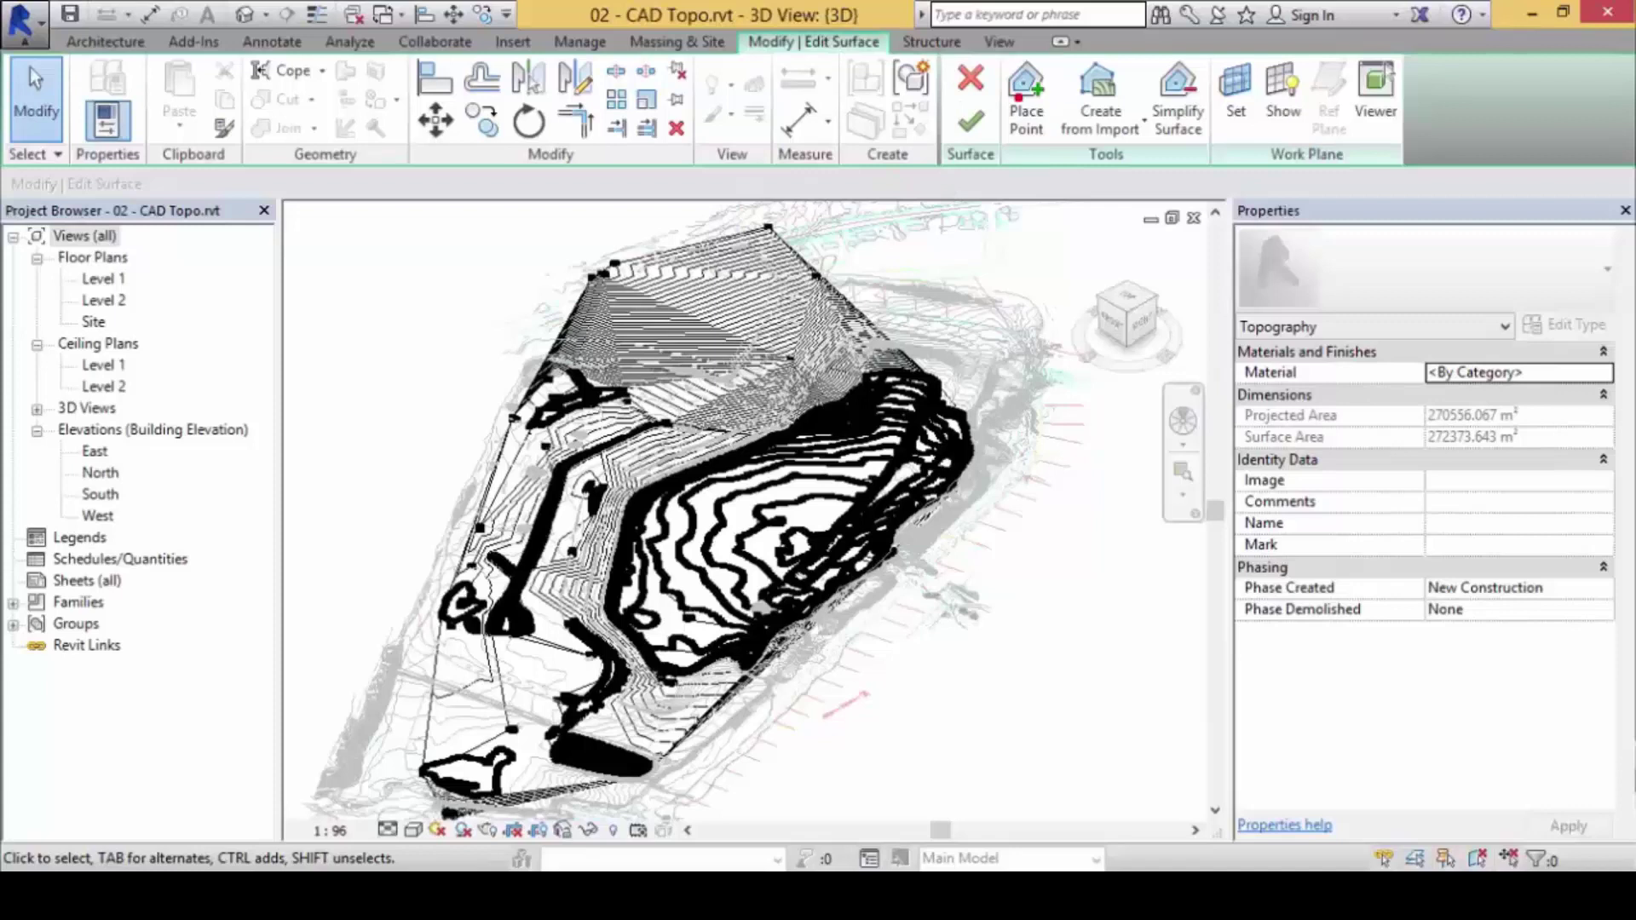
mouse_move(967, 24)
left_mouse_down()
mouse_move(922, 115)
mouse_move(952, 186)
mouse_move(1025, 149)
mouse_move(1020, 68)
mouse_move(1002, 35)
mouse_move(947, 20)
left_mouse_up()
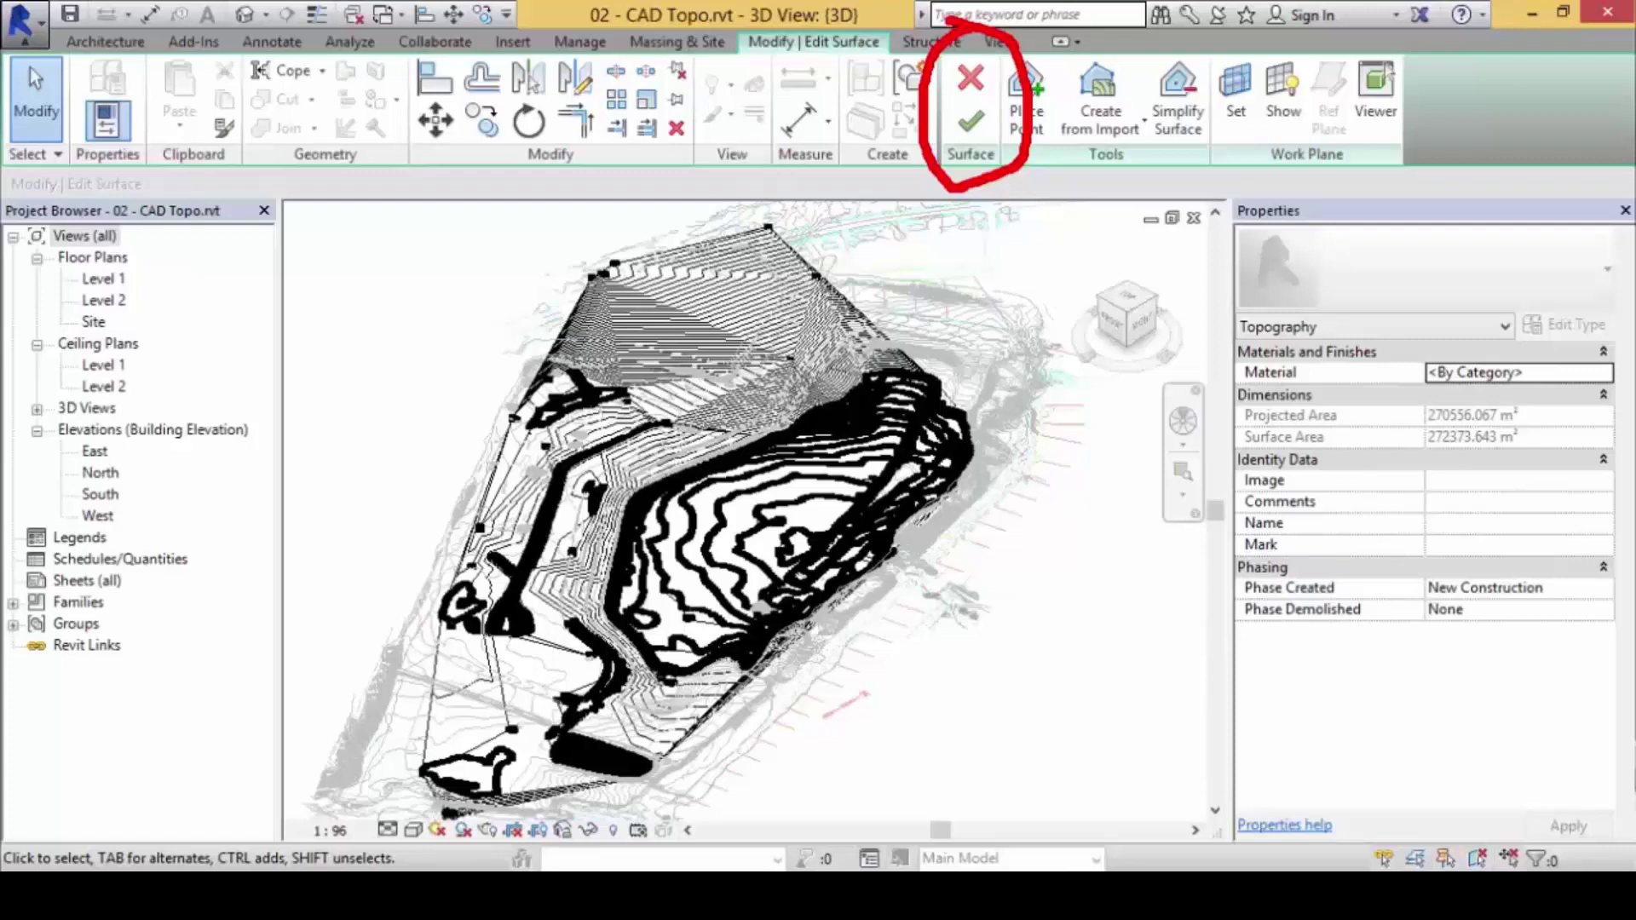
left_click(972, 122)
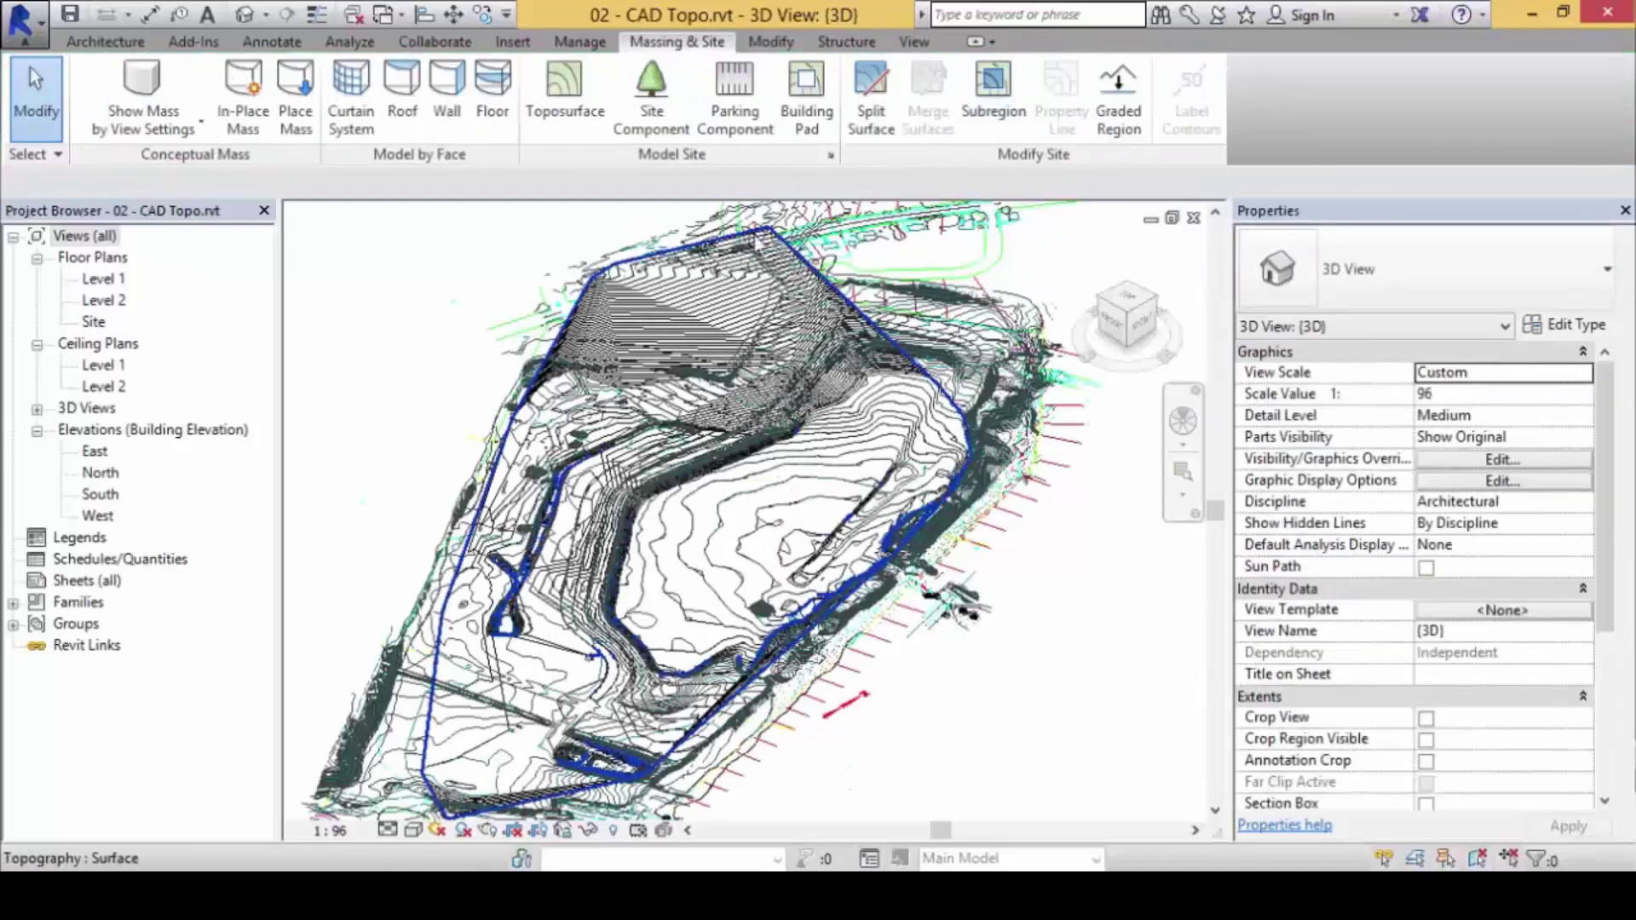
Step: Set the 3D view's visual style to Shaded
left_click(912, 42)
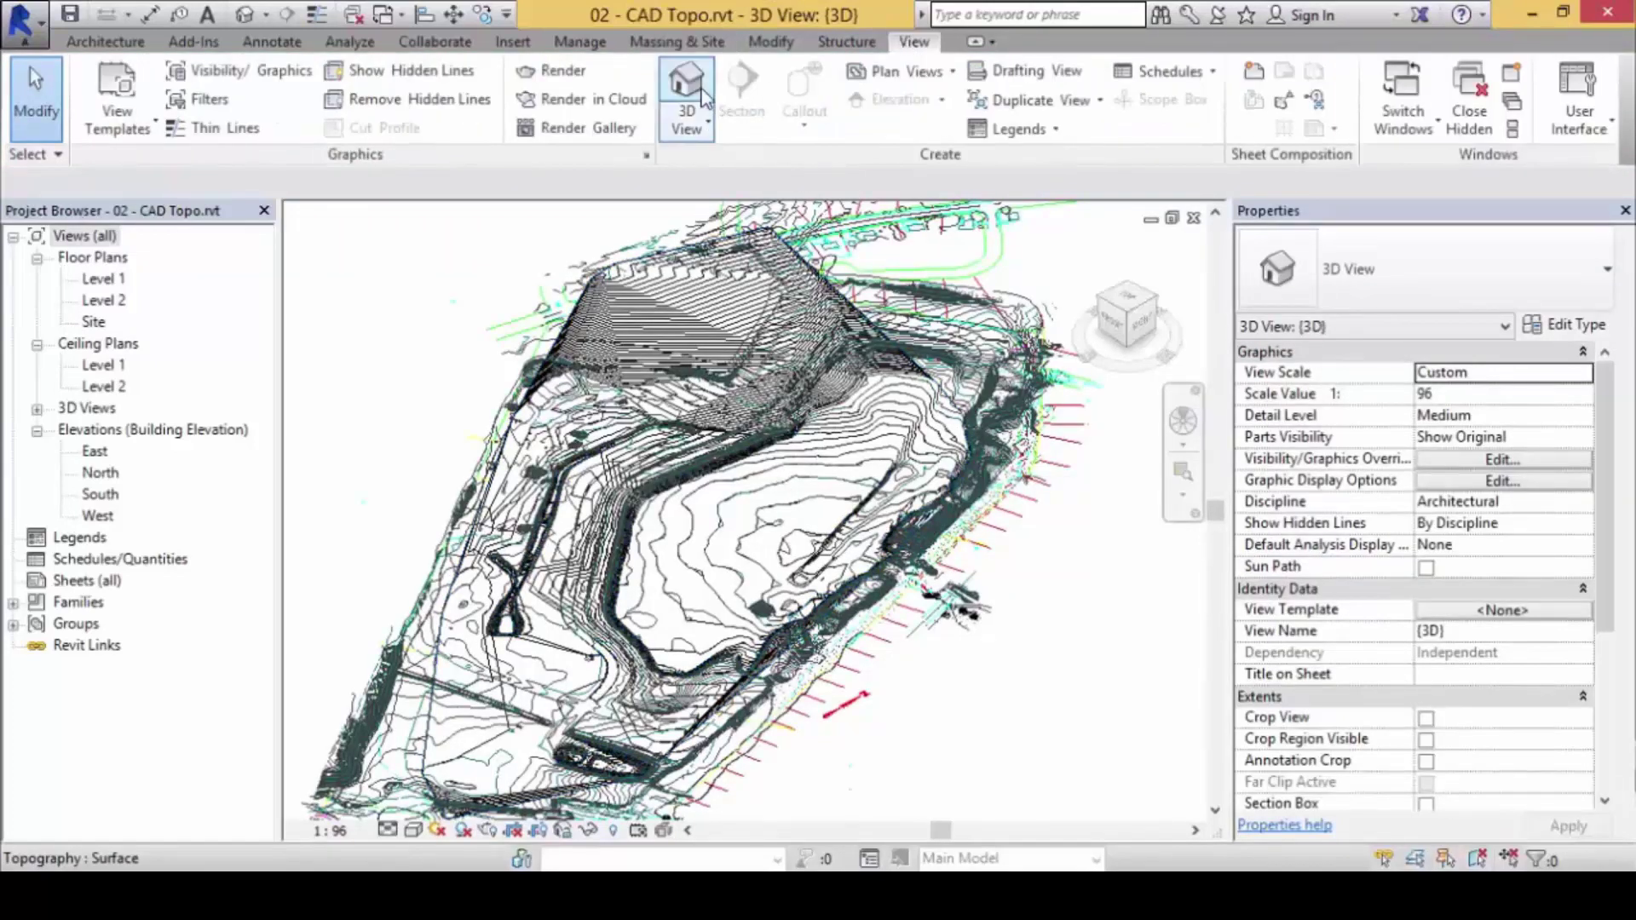
left_click(413, 830)
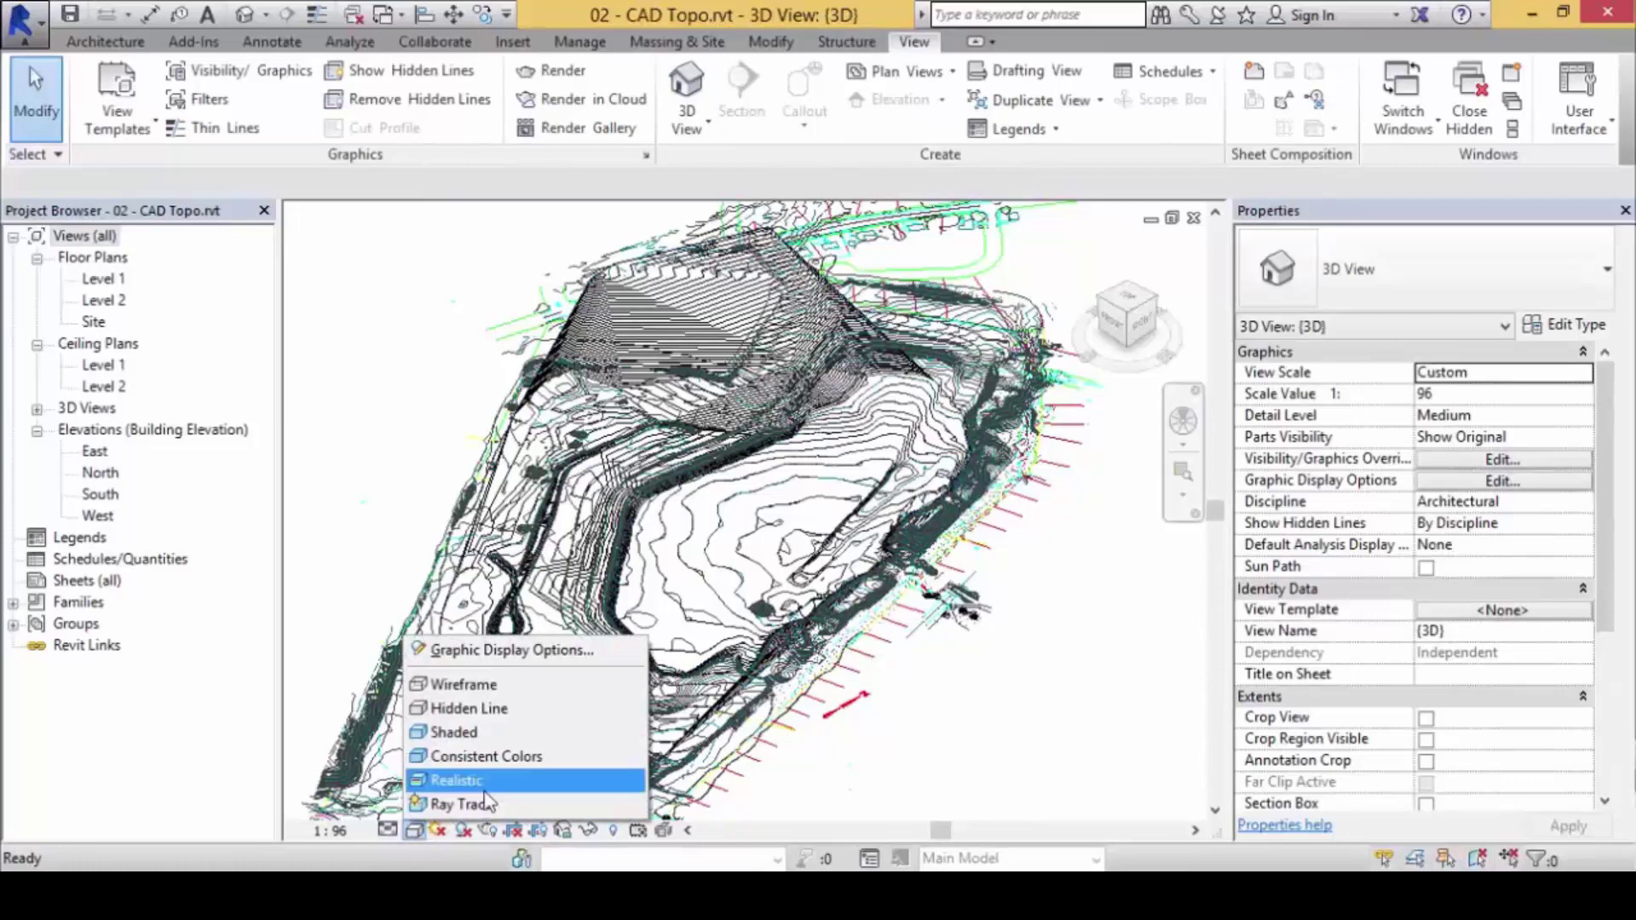
left_click(559, 737)
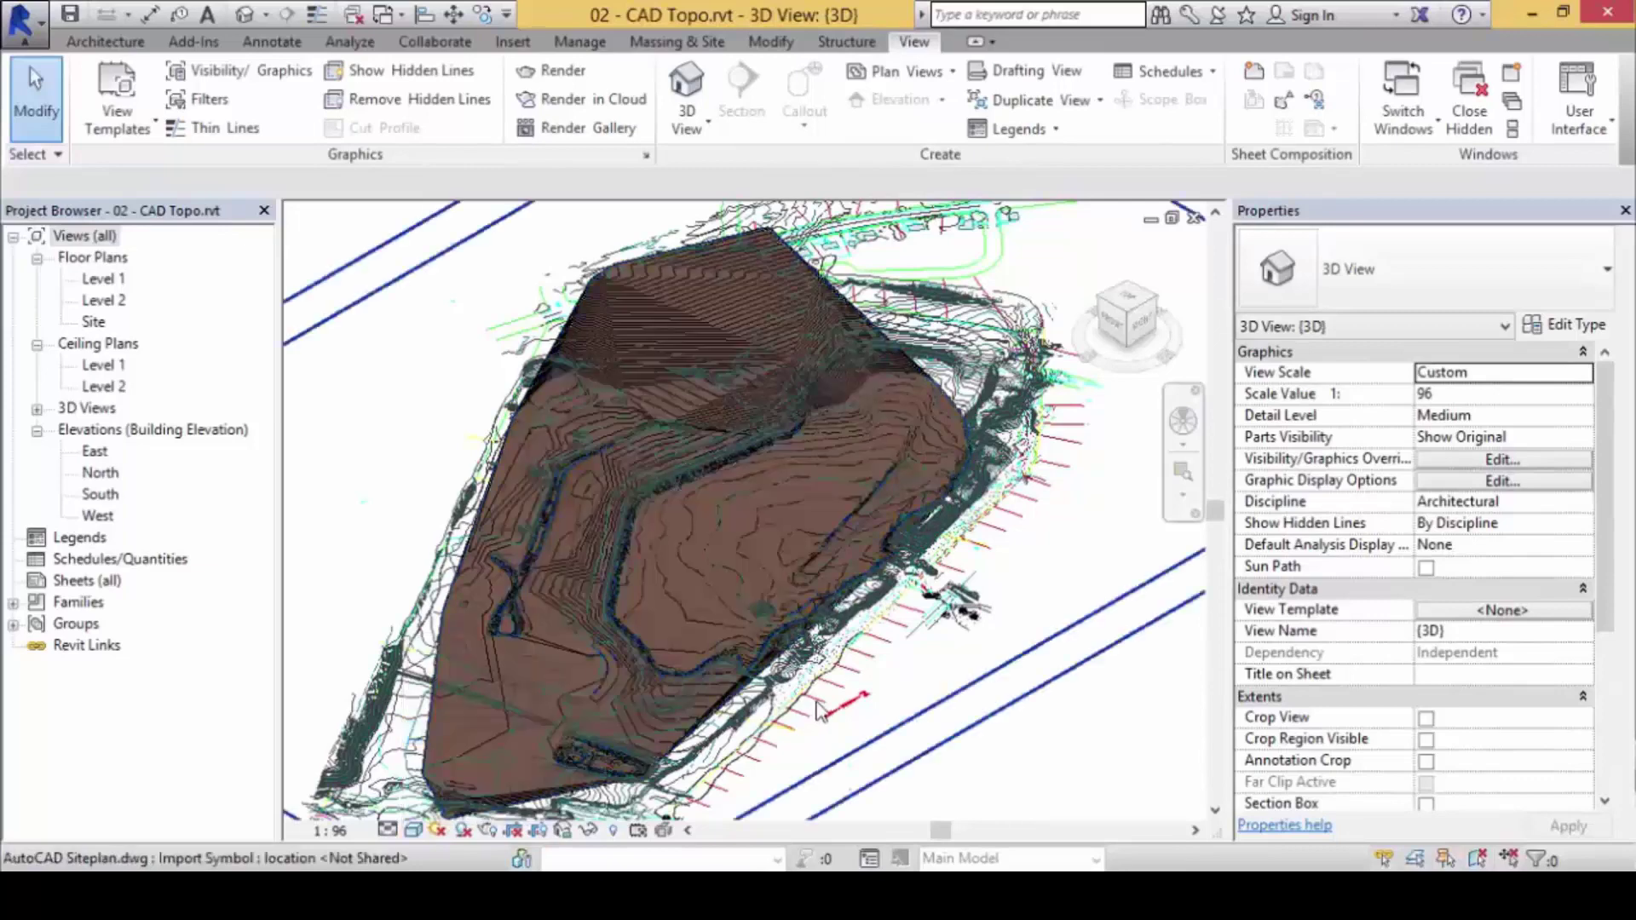
middle_click_drag(715, 634, 753, 597)
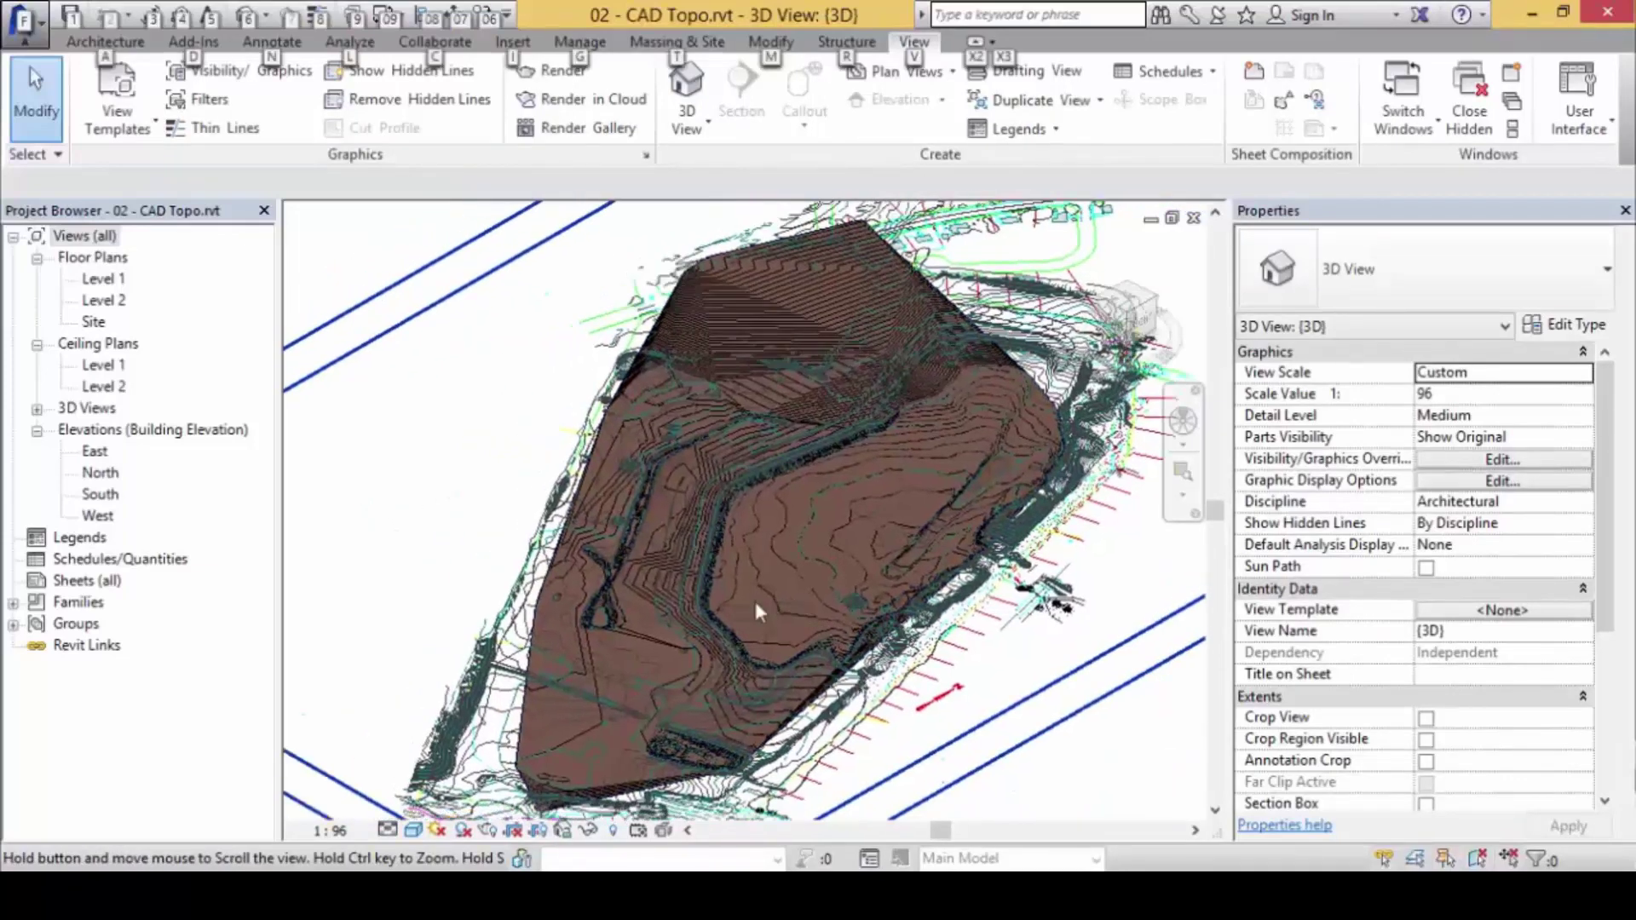
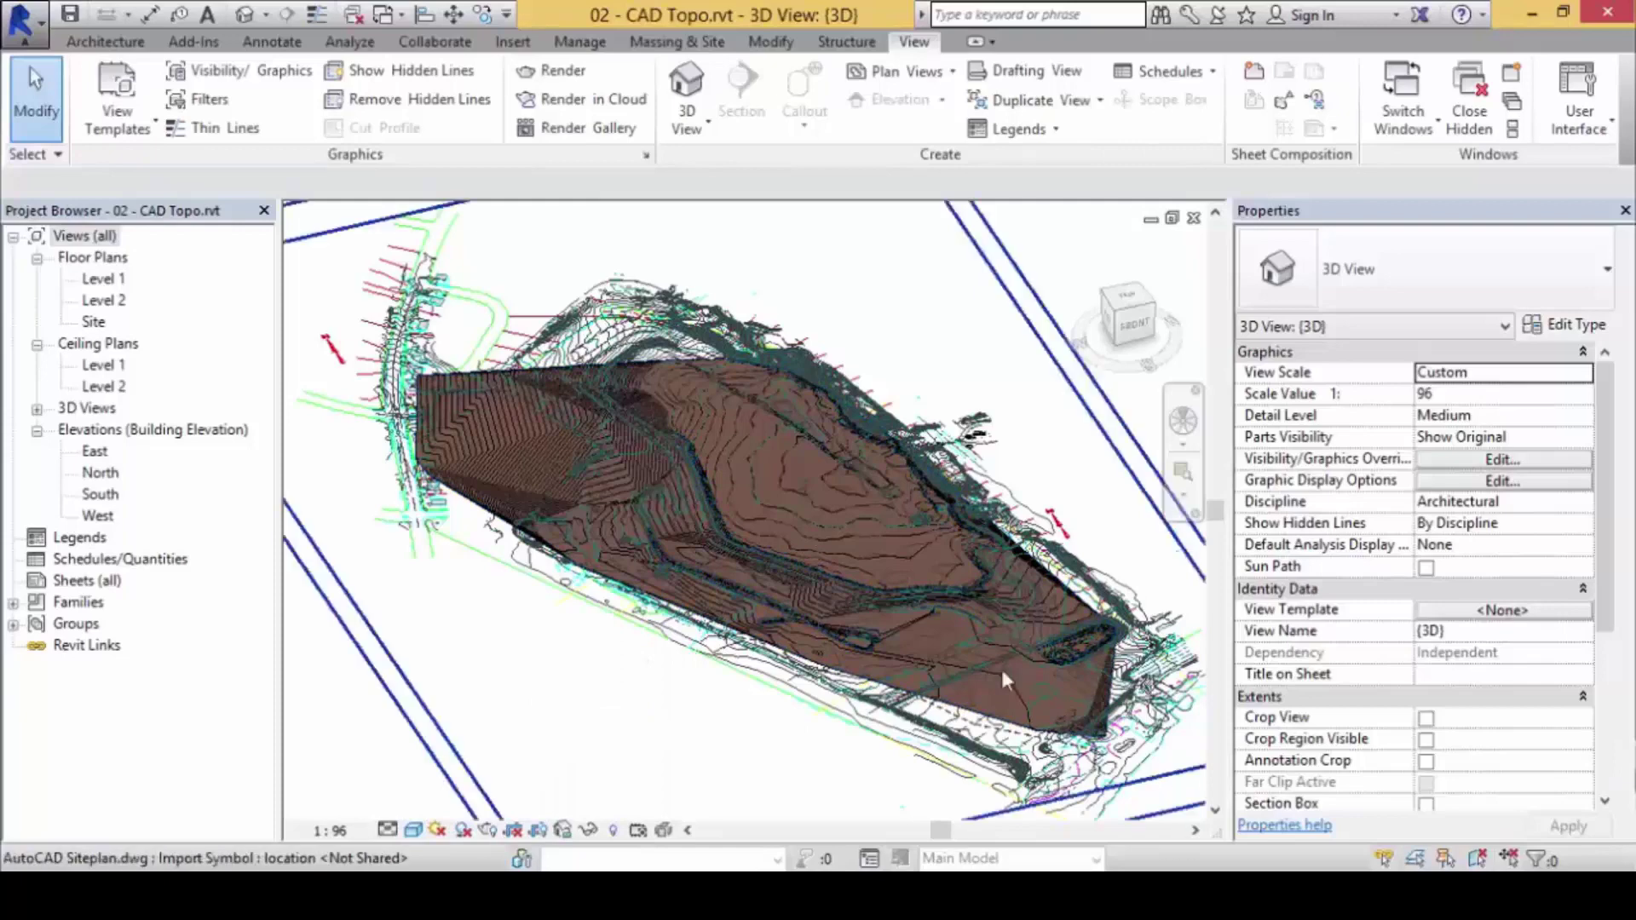
Step: Switch to the lesson PDF in Adobe Reader and find the page on hiding the linked CAD file
key("alt+Tab")
scroll(1308, 477, "down", 3)
scroll(1151, 511, "down", 4)
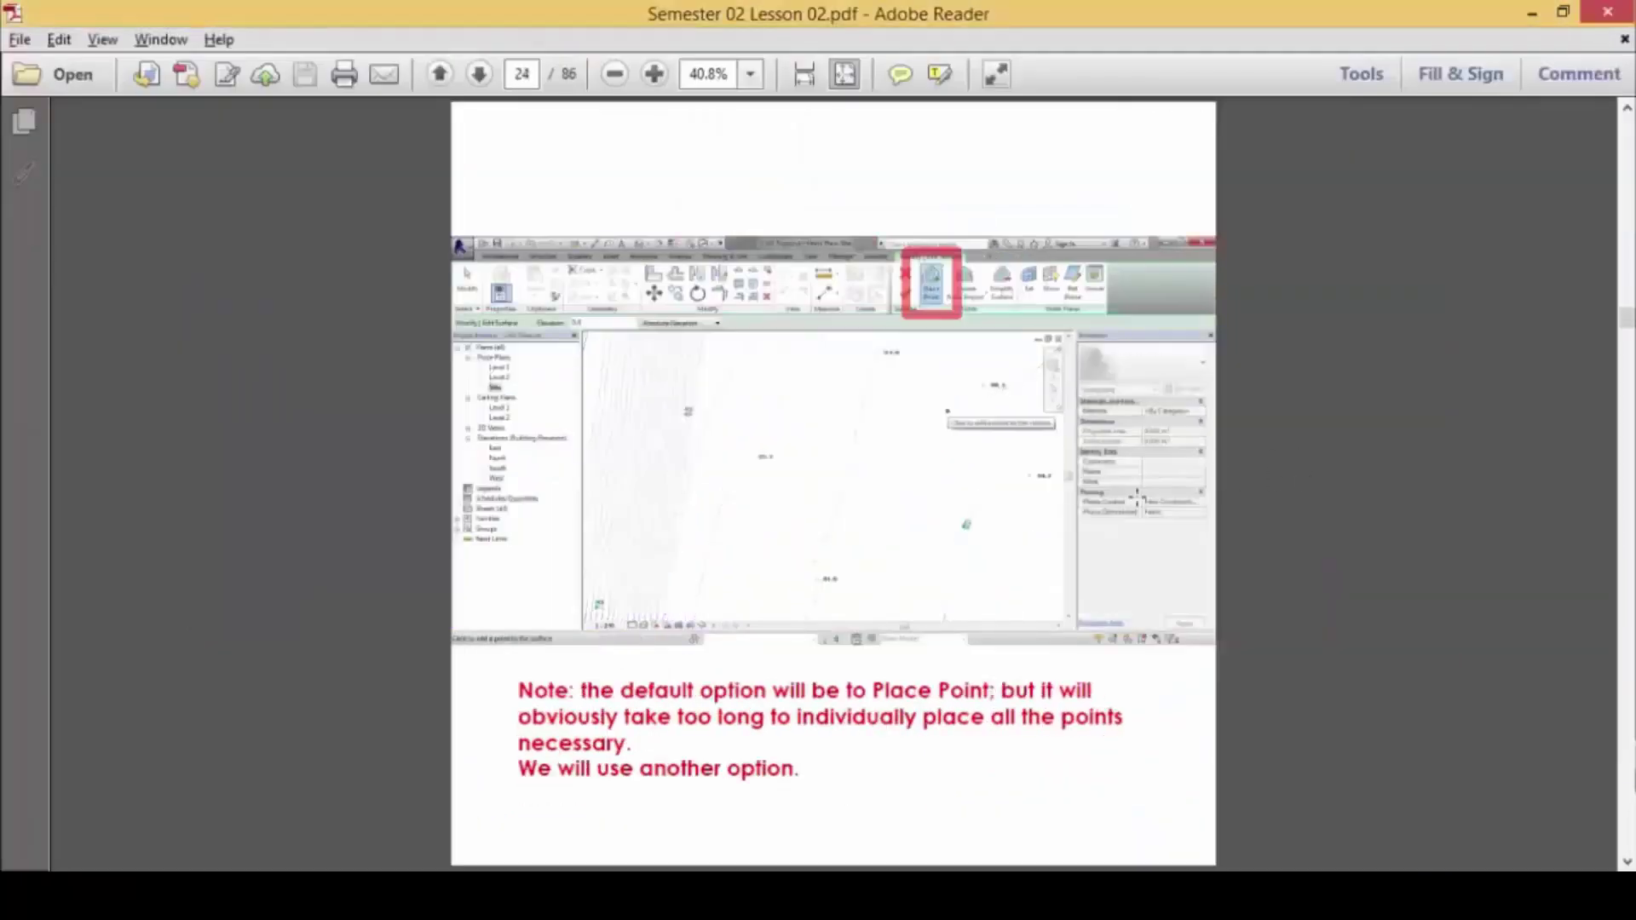
scroll(1141, 541, "down", 3)
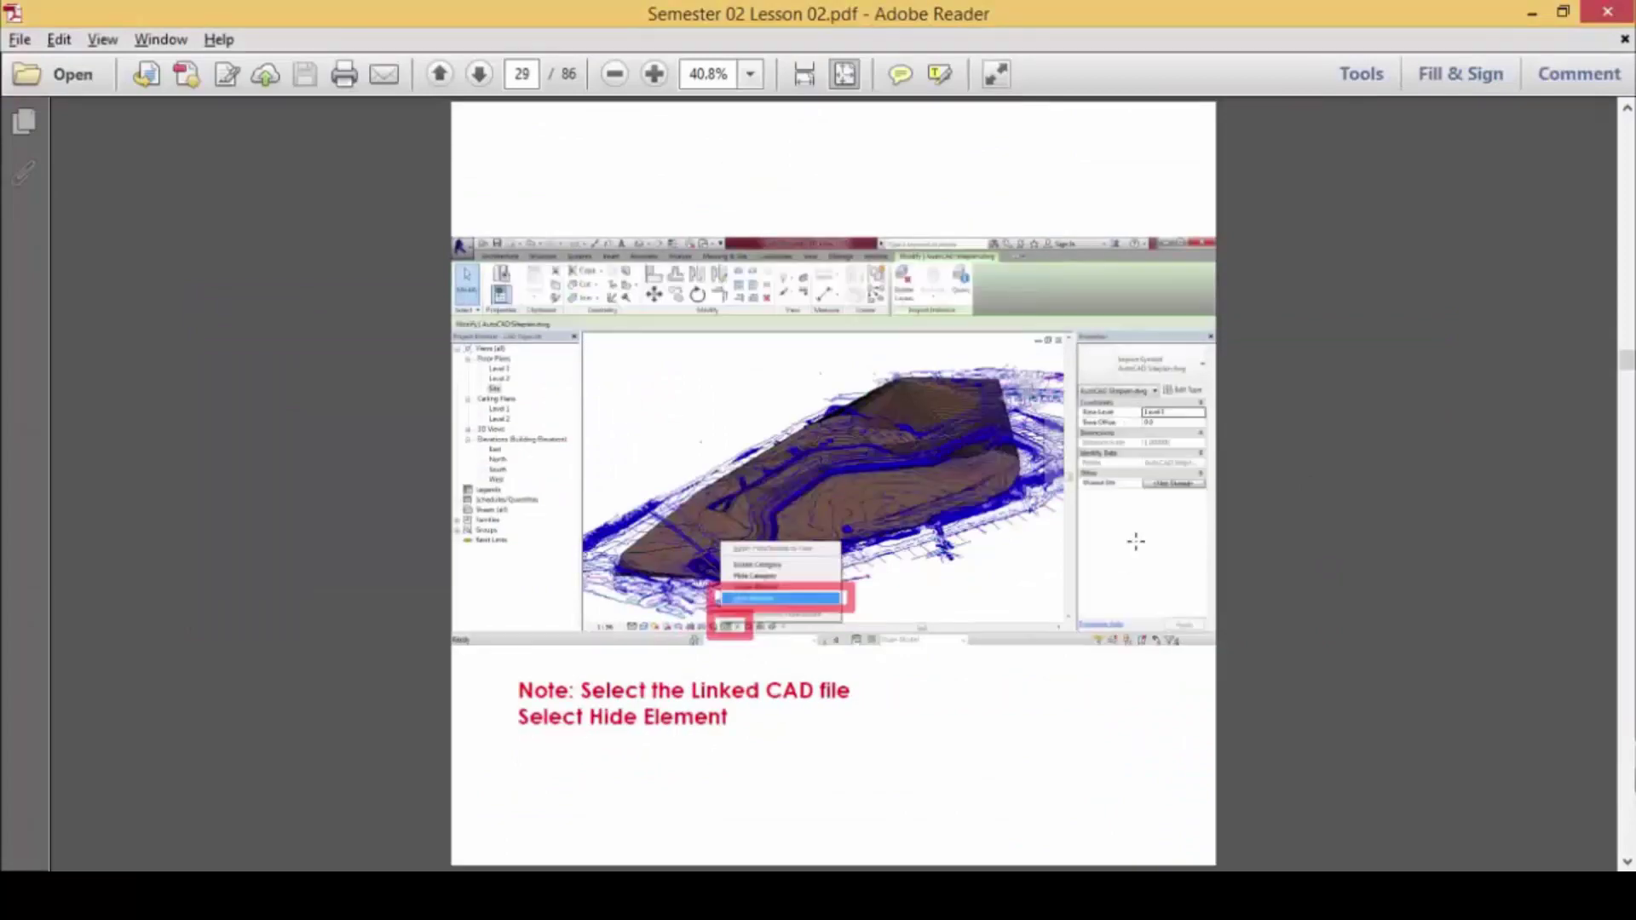
Step: Return to Revit and temporarily hide the linked AutoCAD Siteplan.dwg element in the 3D view to inspect the toposurface
key("alt+Tab")
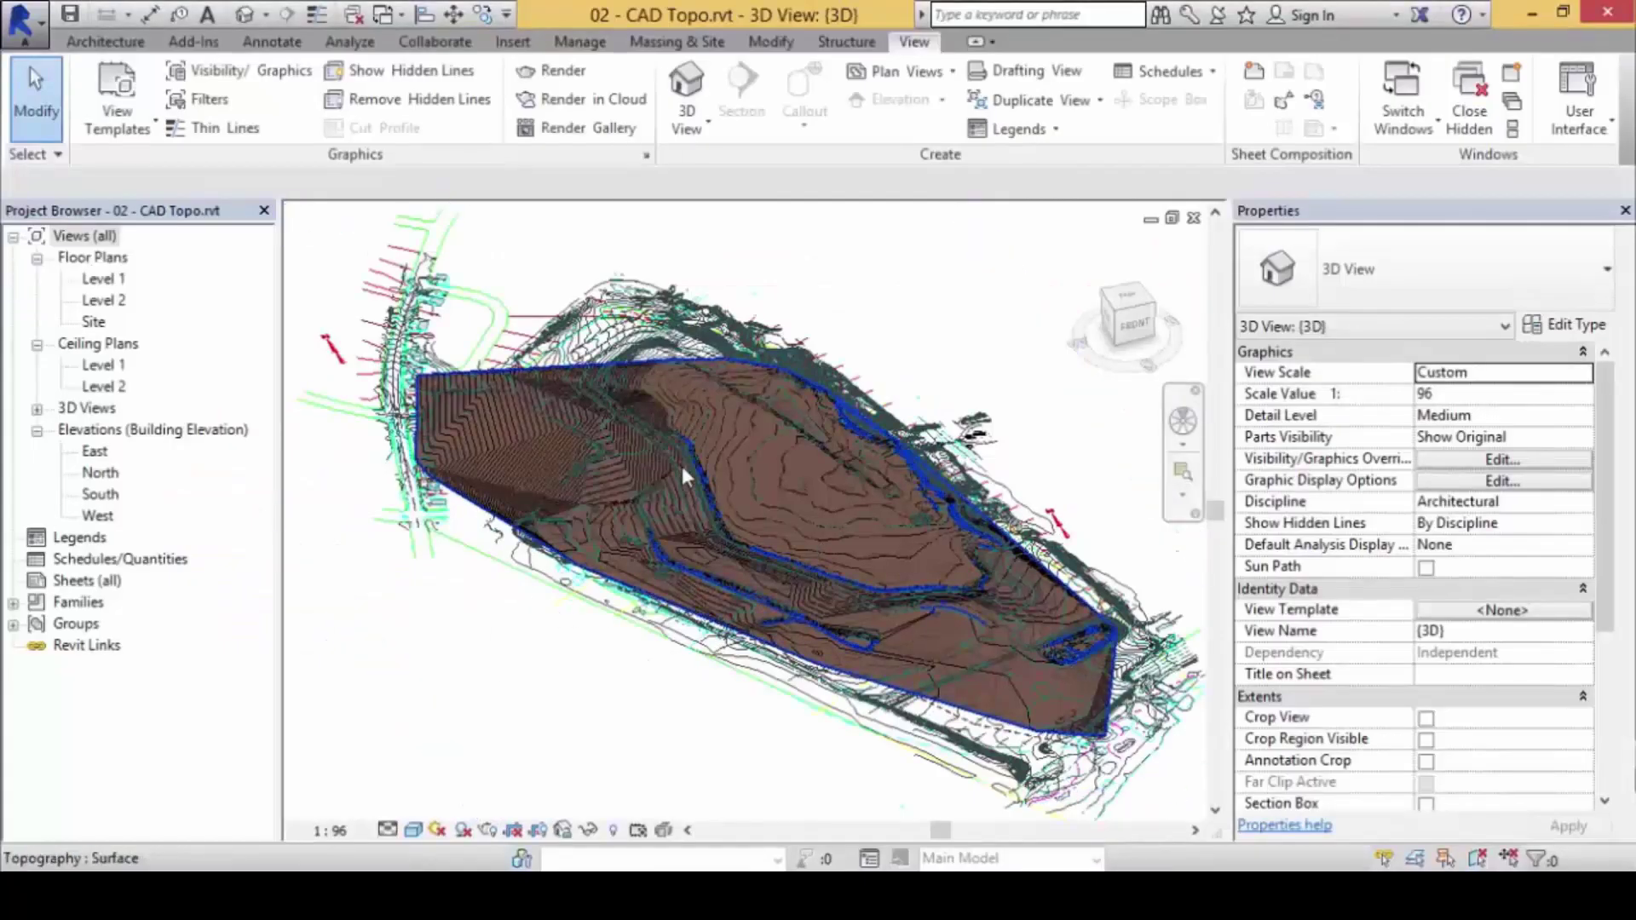
left_click(443, 564)
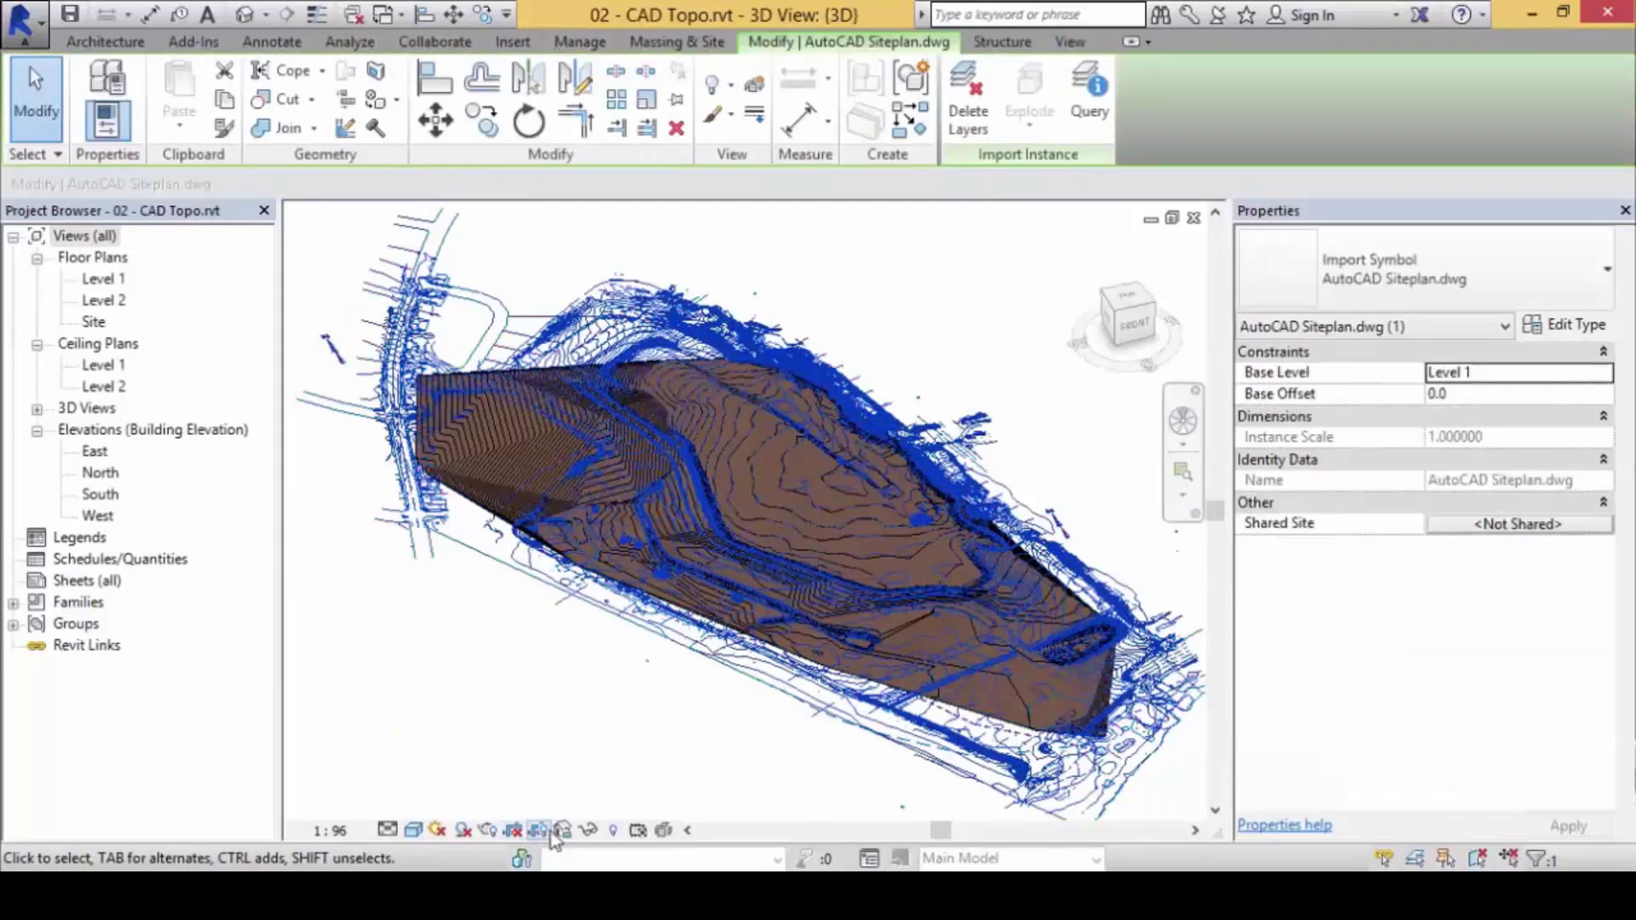
left_click(590, 830)
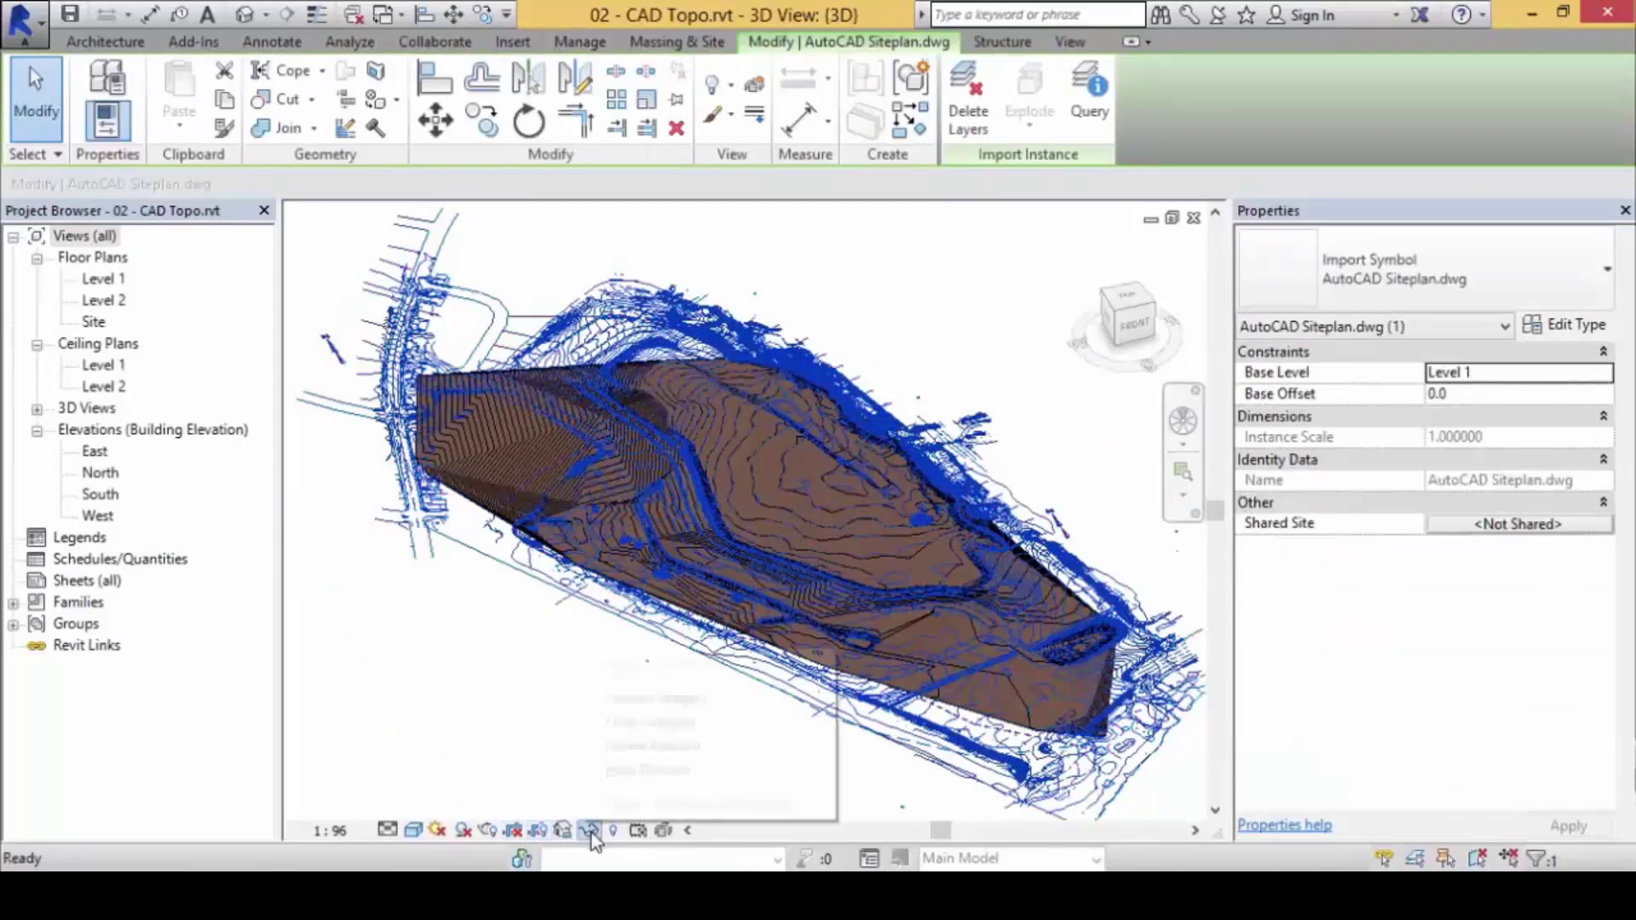
left_click(677, 769)
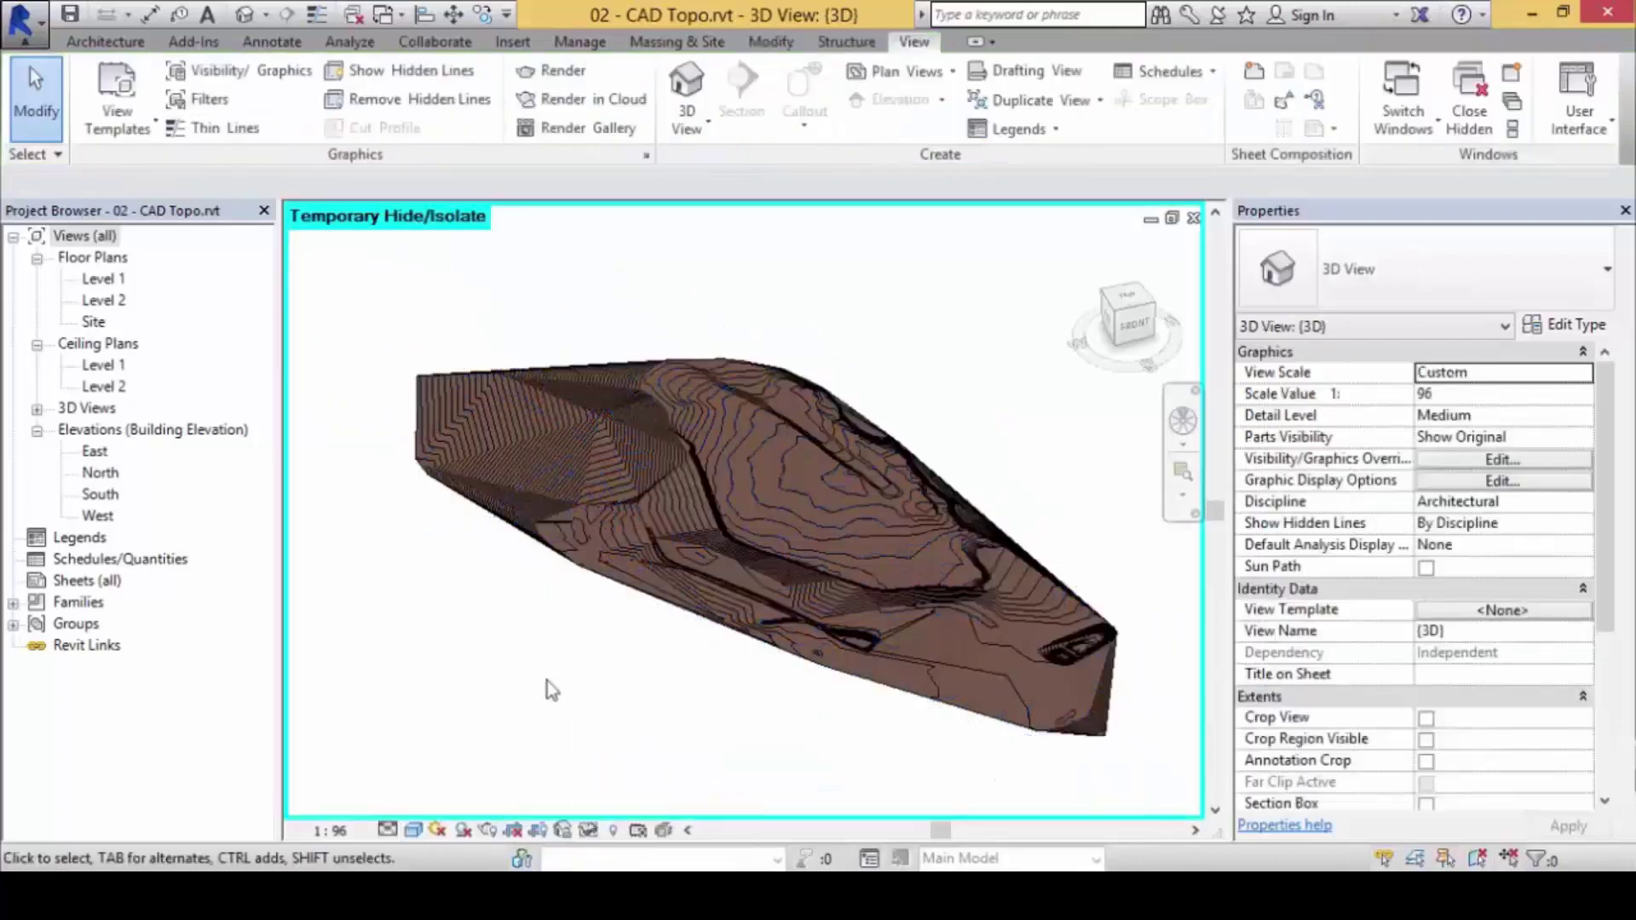
middle_click_drag(786, 611, 675, 547, "shift")
scroll(729, 538, "up", 5)
middle_click_drag(853, 528, 764, 510, "shift")
scroll(768, 452, "down", 2)
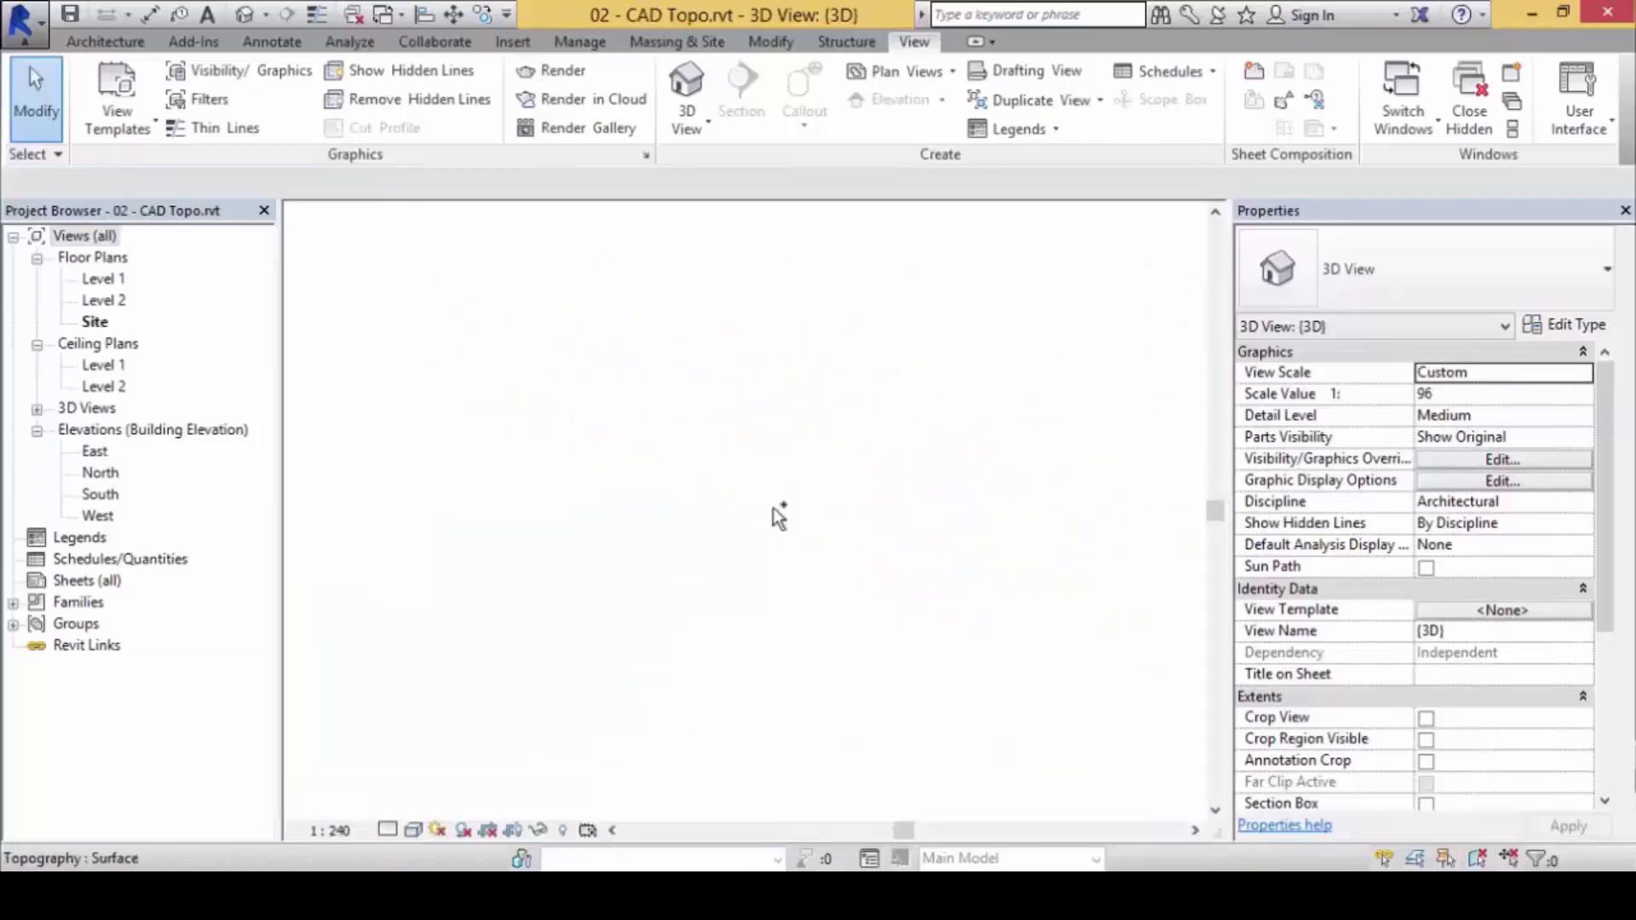
Step: Open the Site floor plan and create a vertical building section running through the full north-south extent of the toposurface
double_click(93, 321)
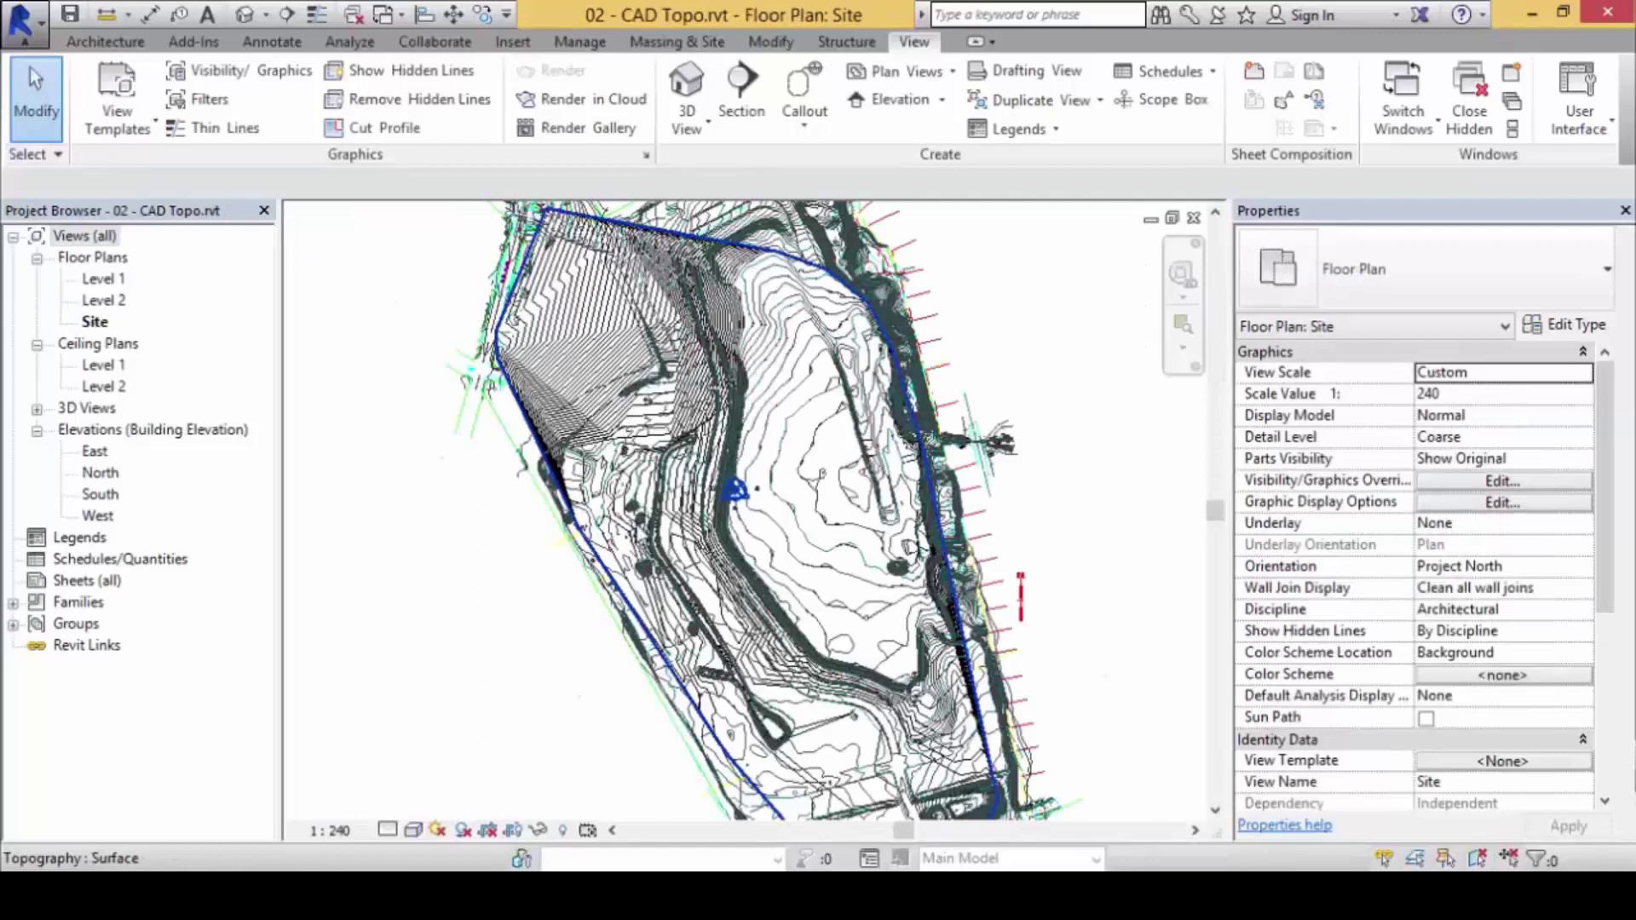
middle_click_drag(862, 386, 862, 386)
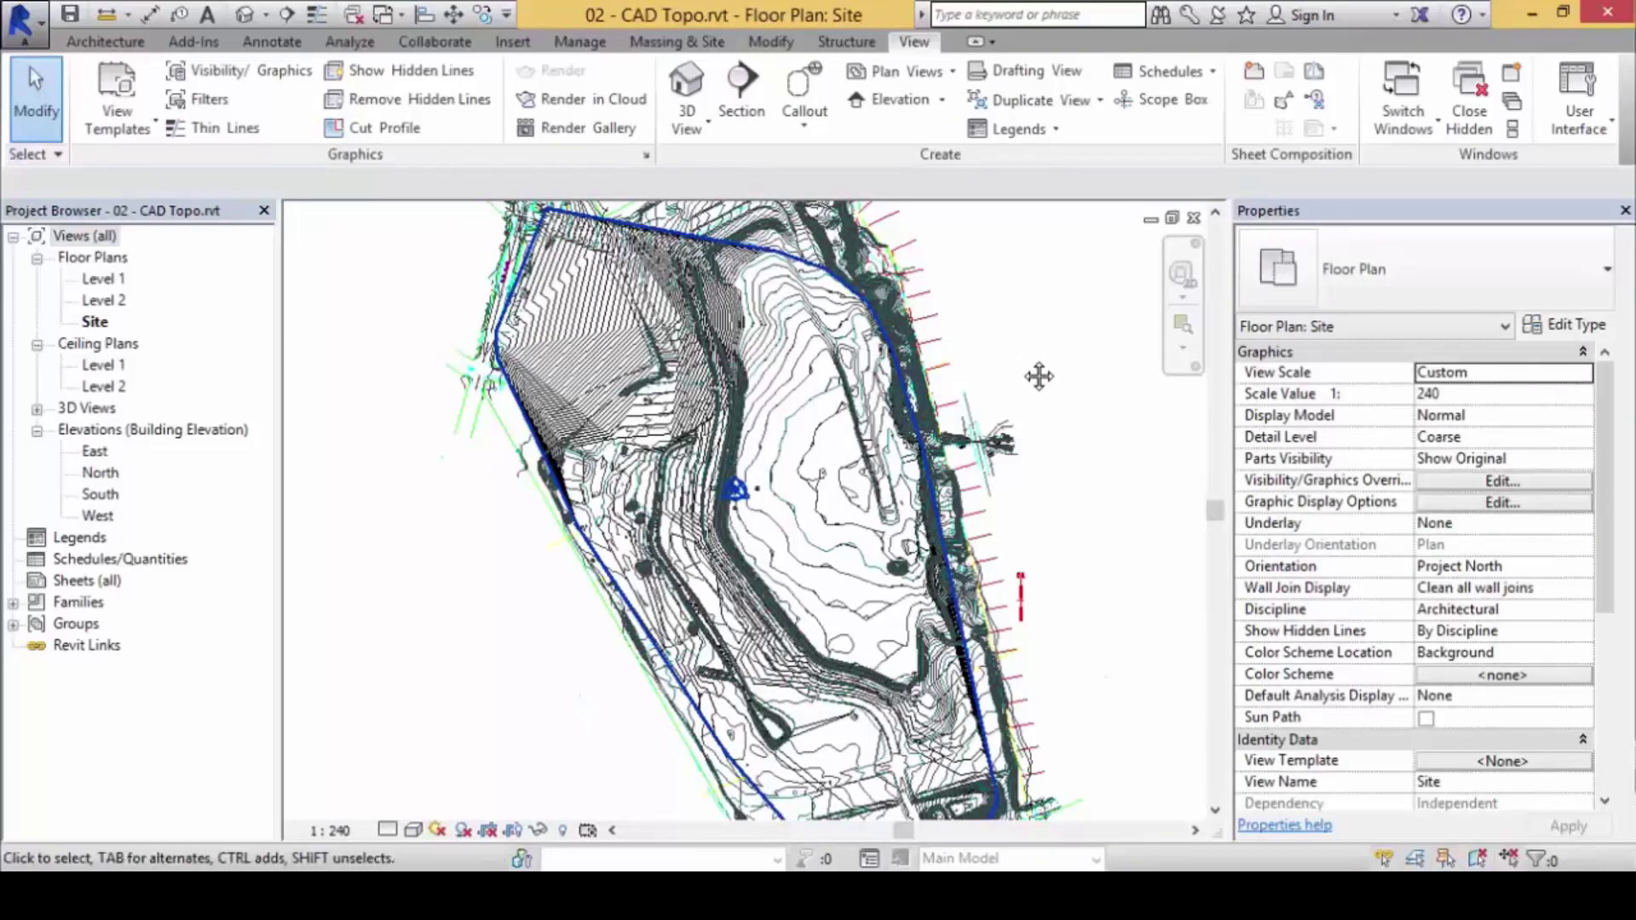
scroll(1022, 367, "down", 3)
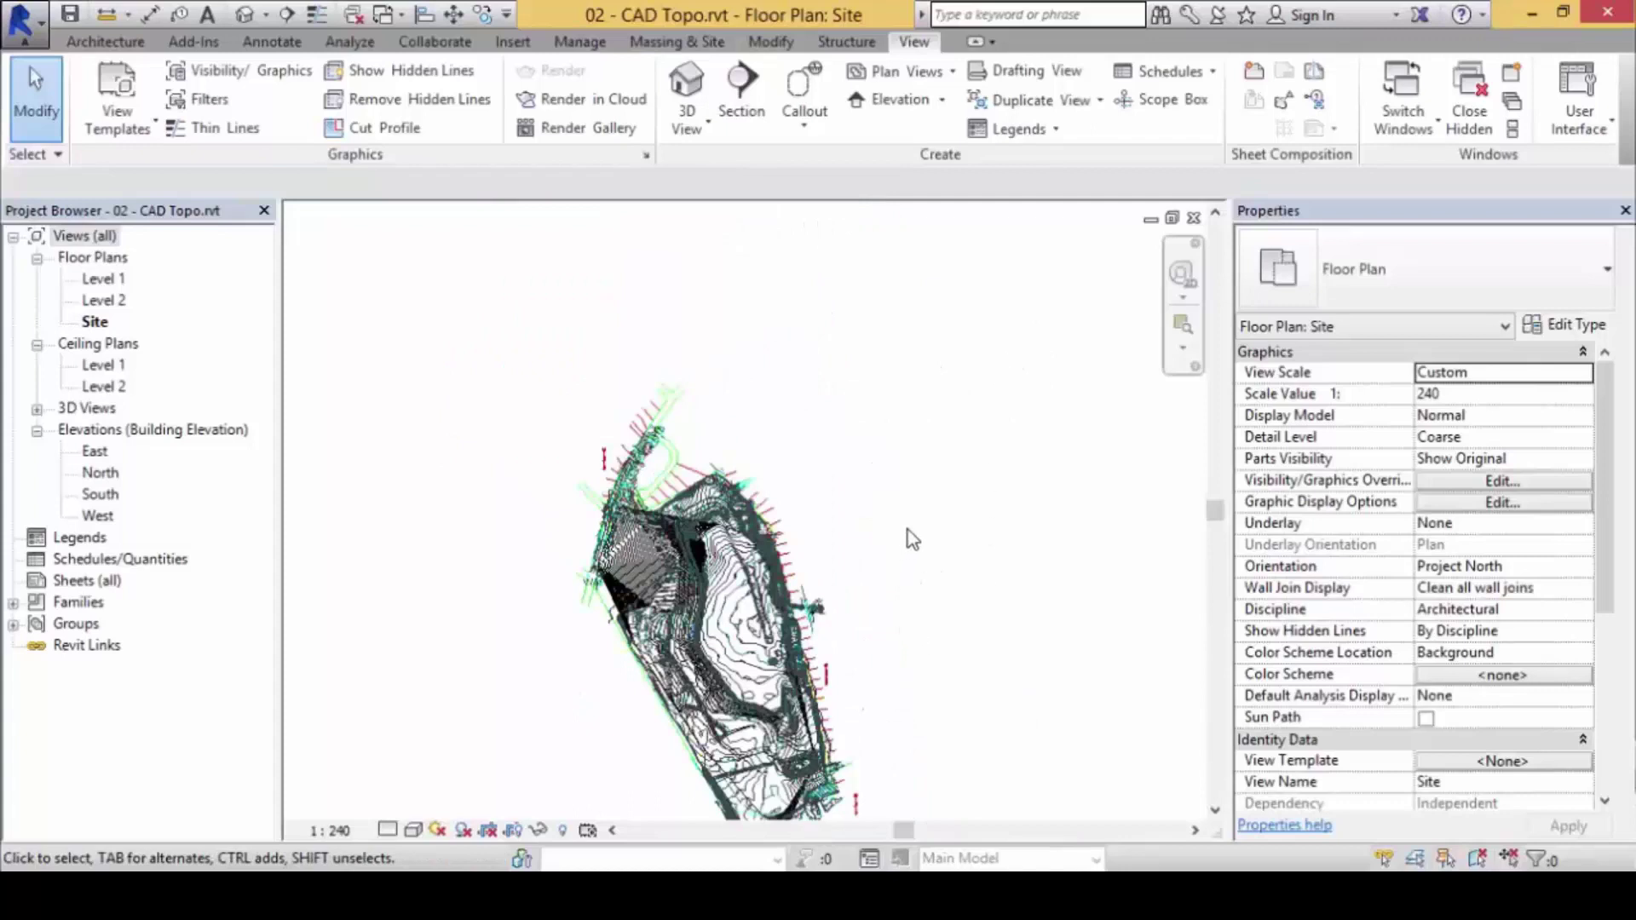
middle_click_drag(937, 484, 821, 317)
left_click(739, 94)
left_click(745, 326)
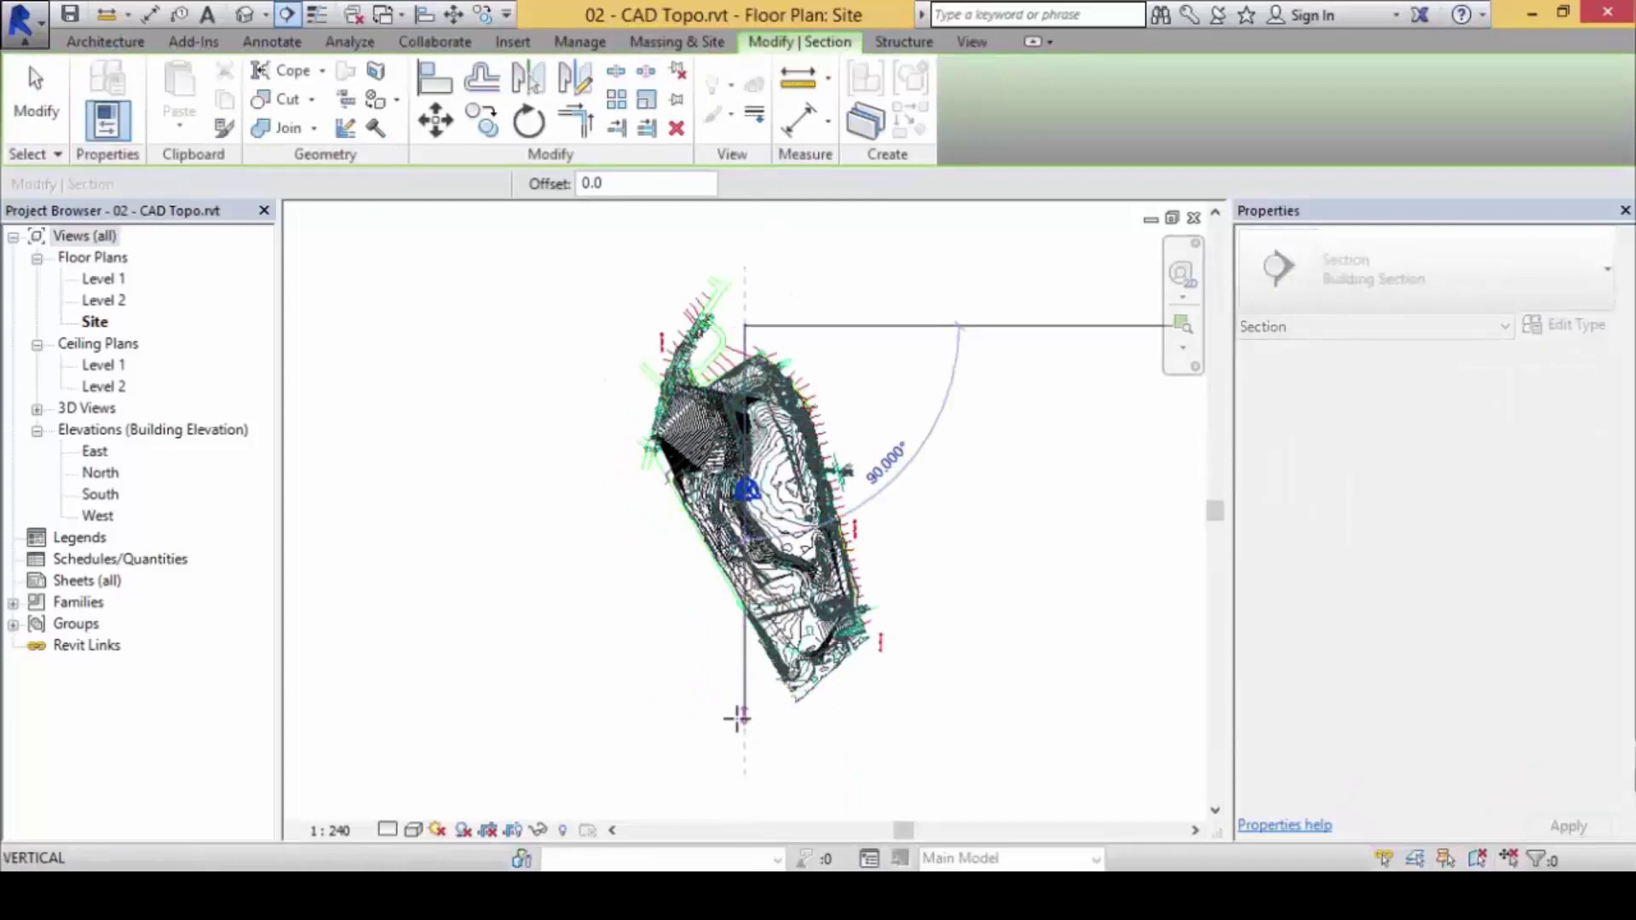
left_click(744, 724)
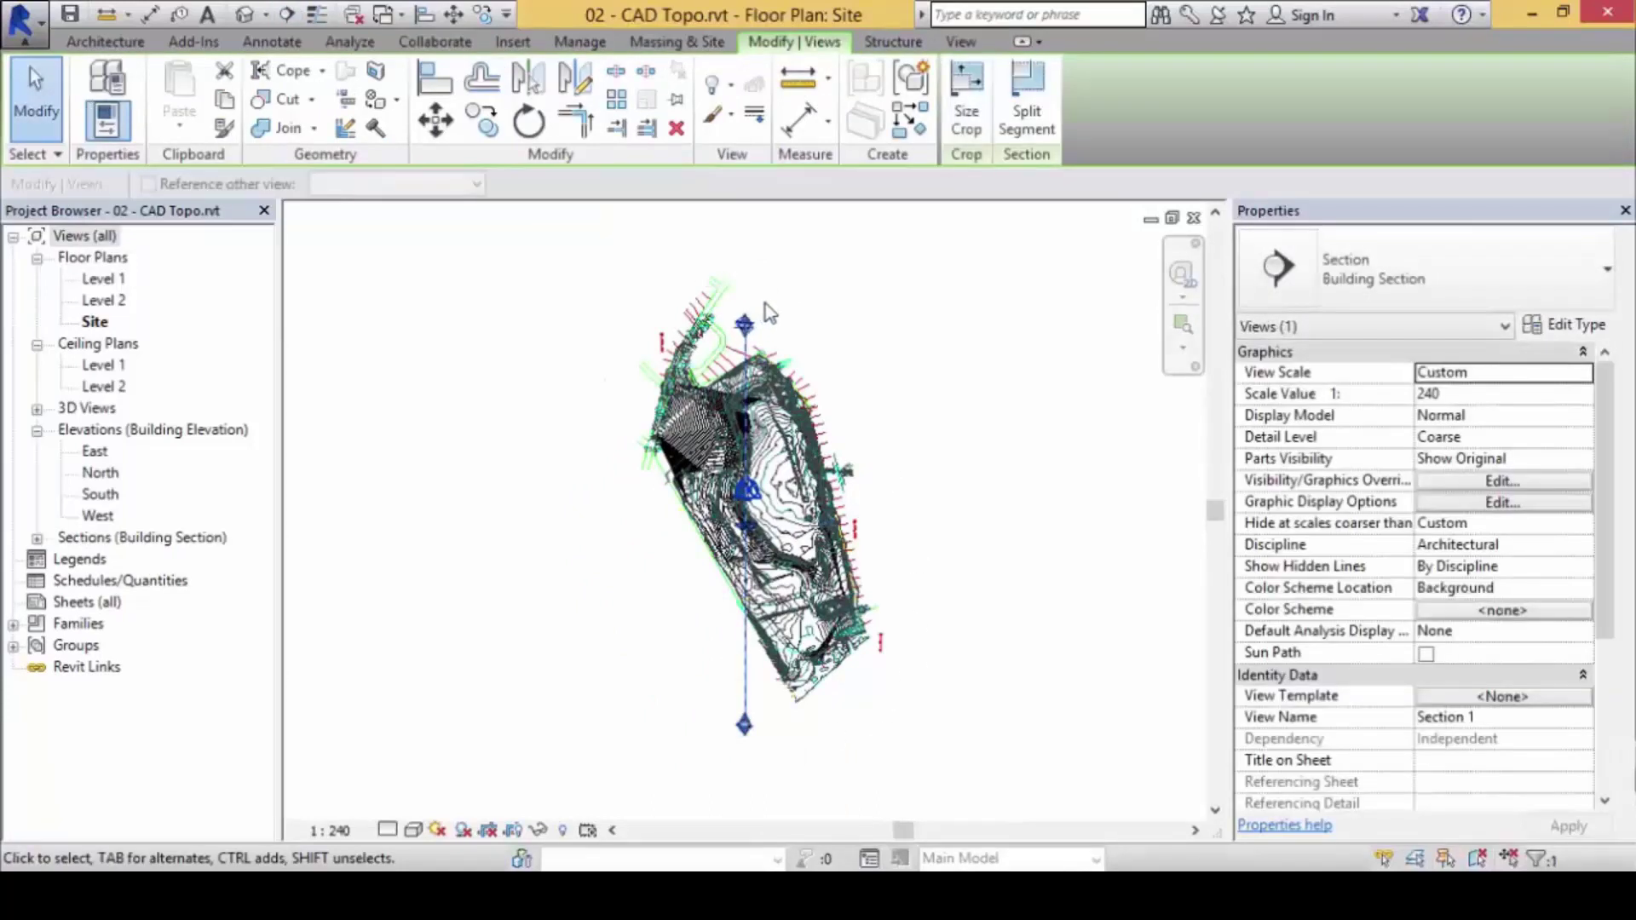
scroll(801, 283, "up", 3)
key("Escape")
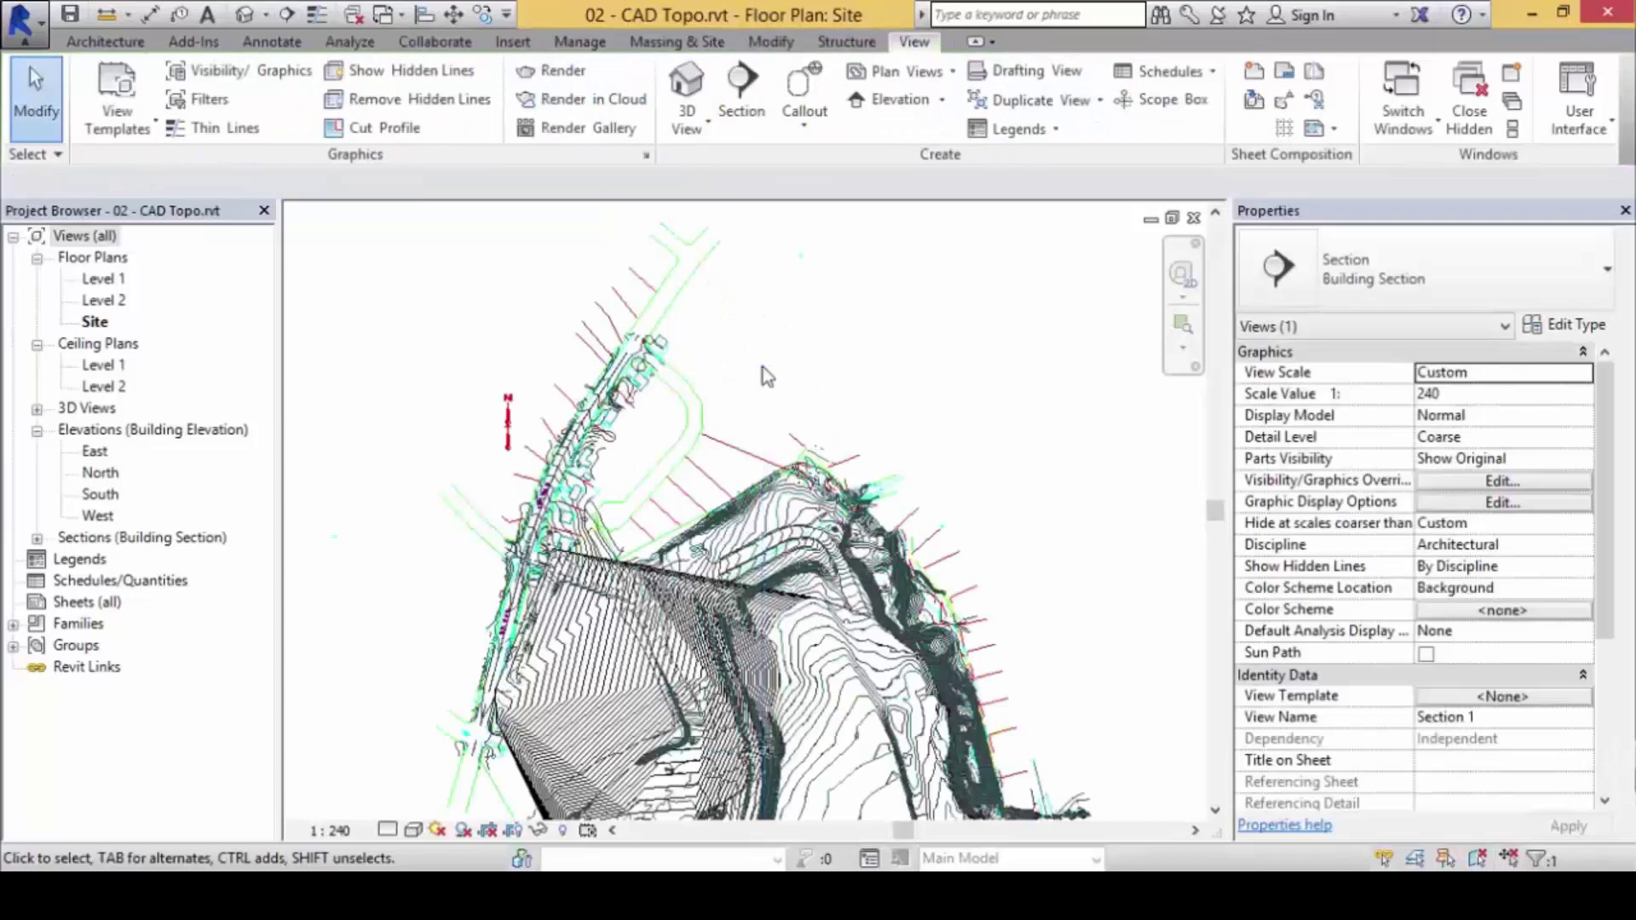
Step: Open the section view from its marker in the Site plan and examine the toposurface profile and the ground cut beneath it
scroll(790, 360, "up", 3)
scroll(806, 385, "up", 2)
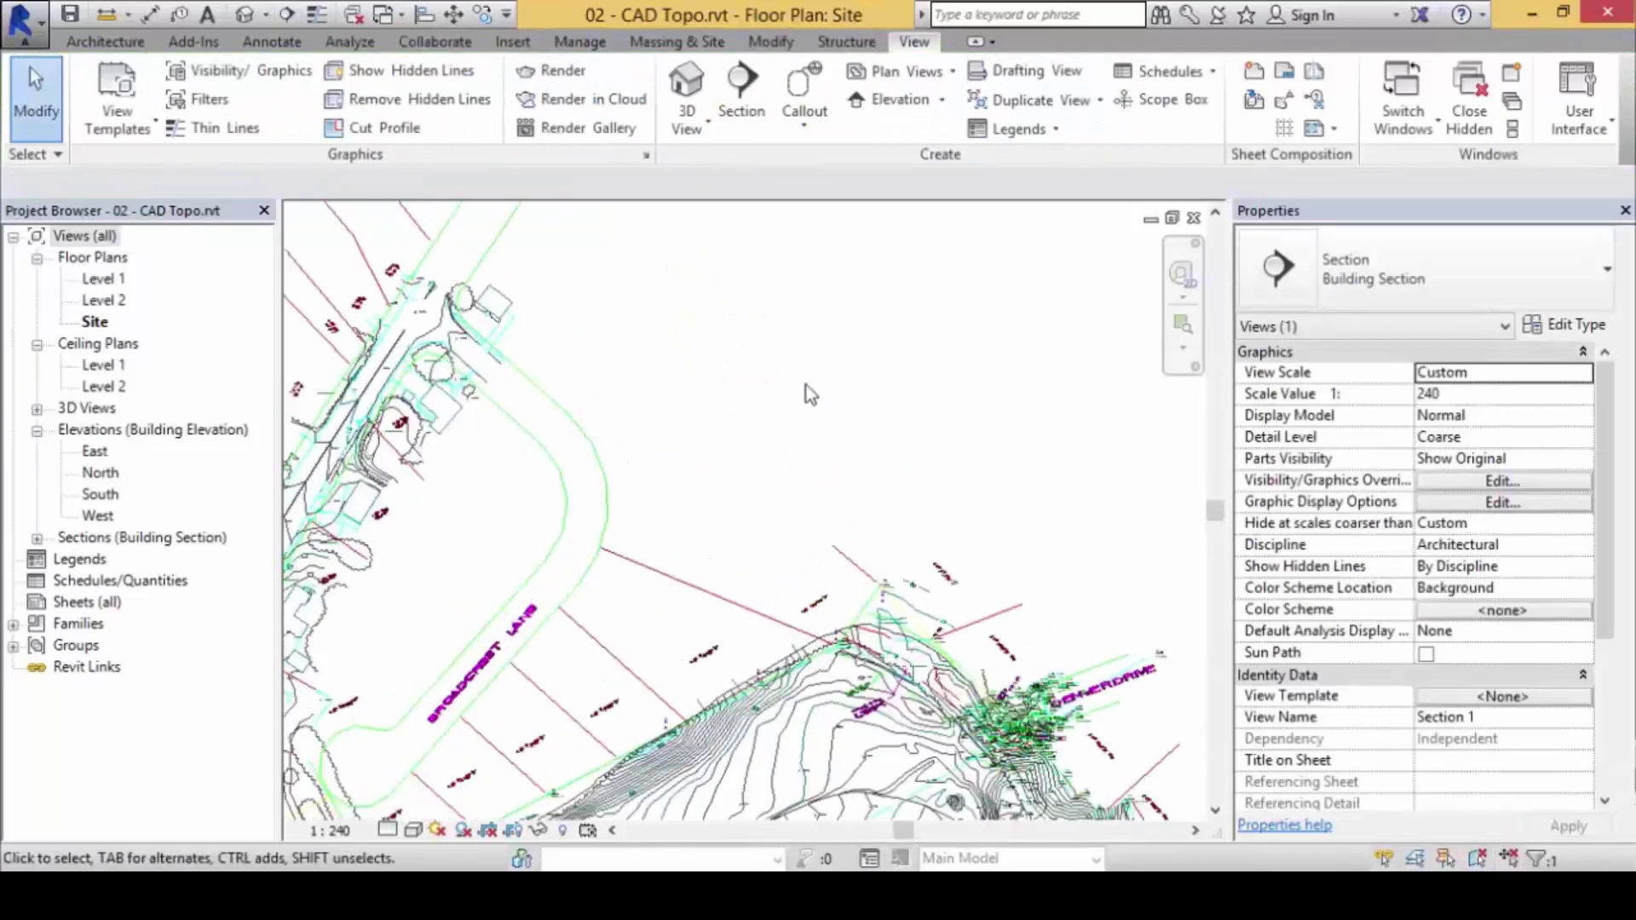
scroll(801, 387, "up", 2)
double_click(765, 377)
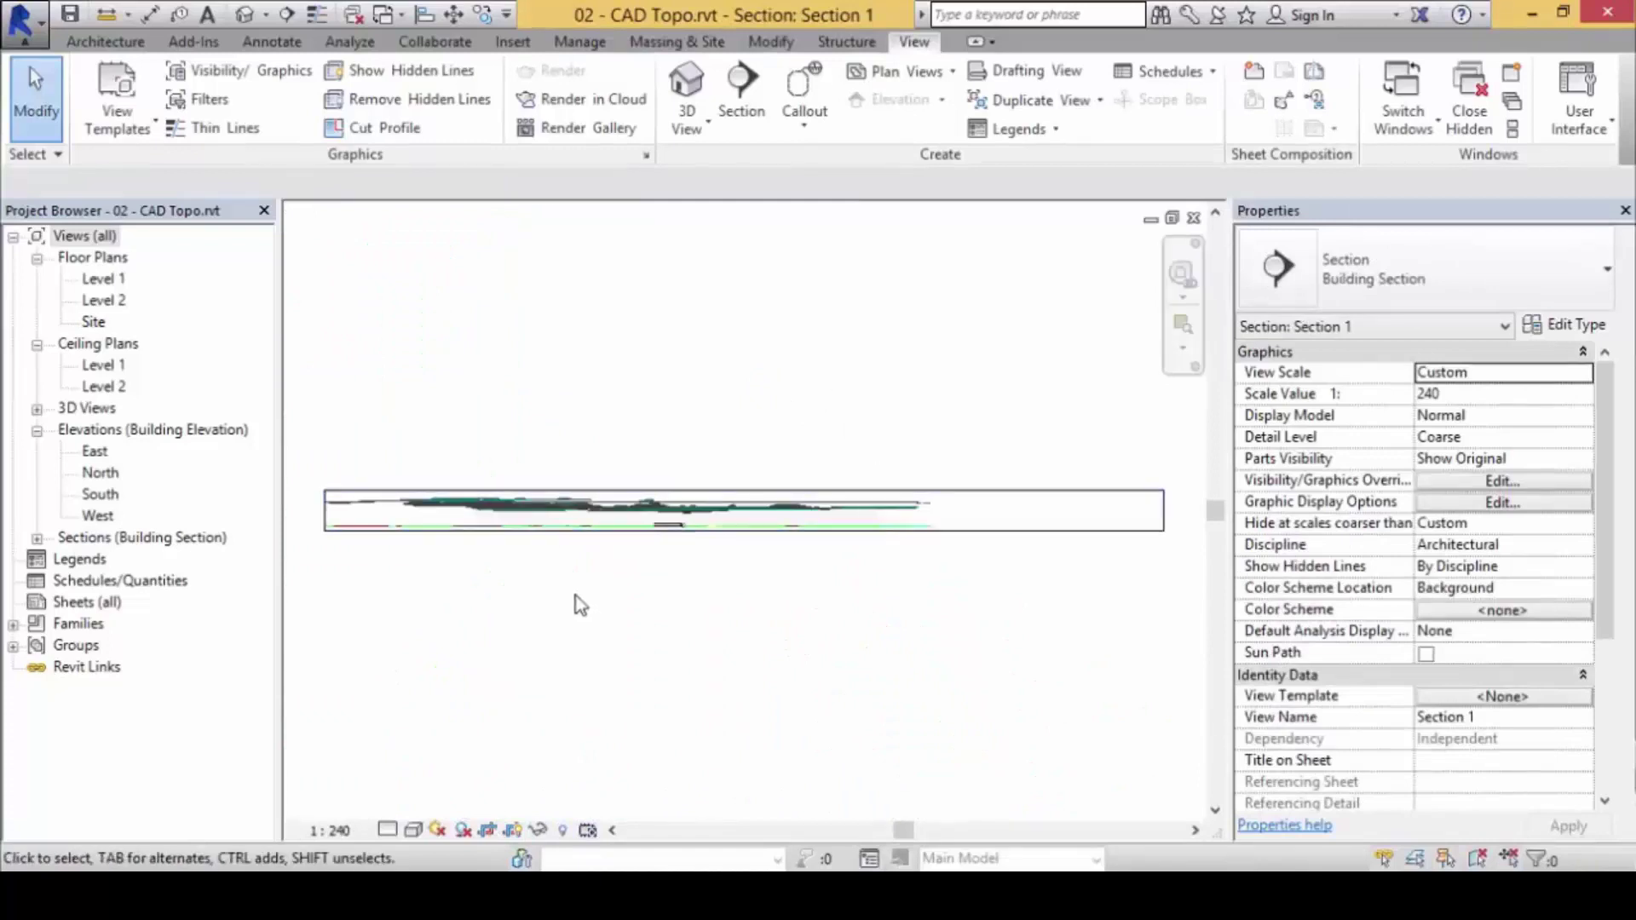
scroll(597, 592, "up", 5)
middle_click_drag(716, 629, 868, 684)
scroll(515, 494, "up", 3)
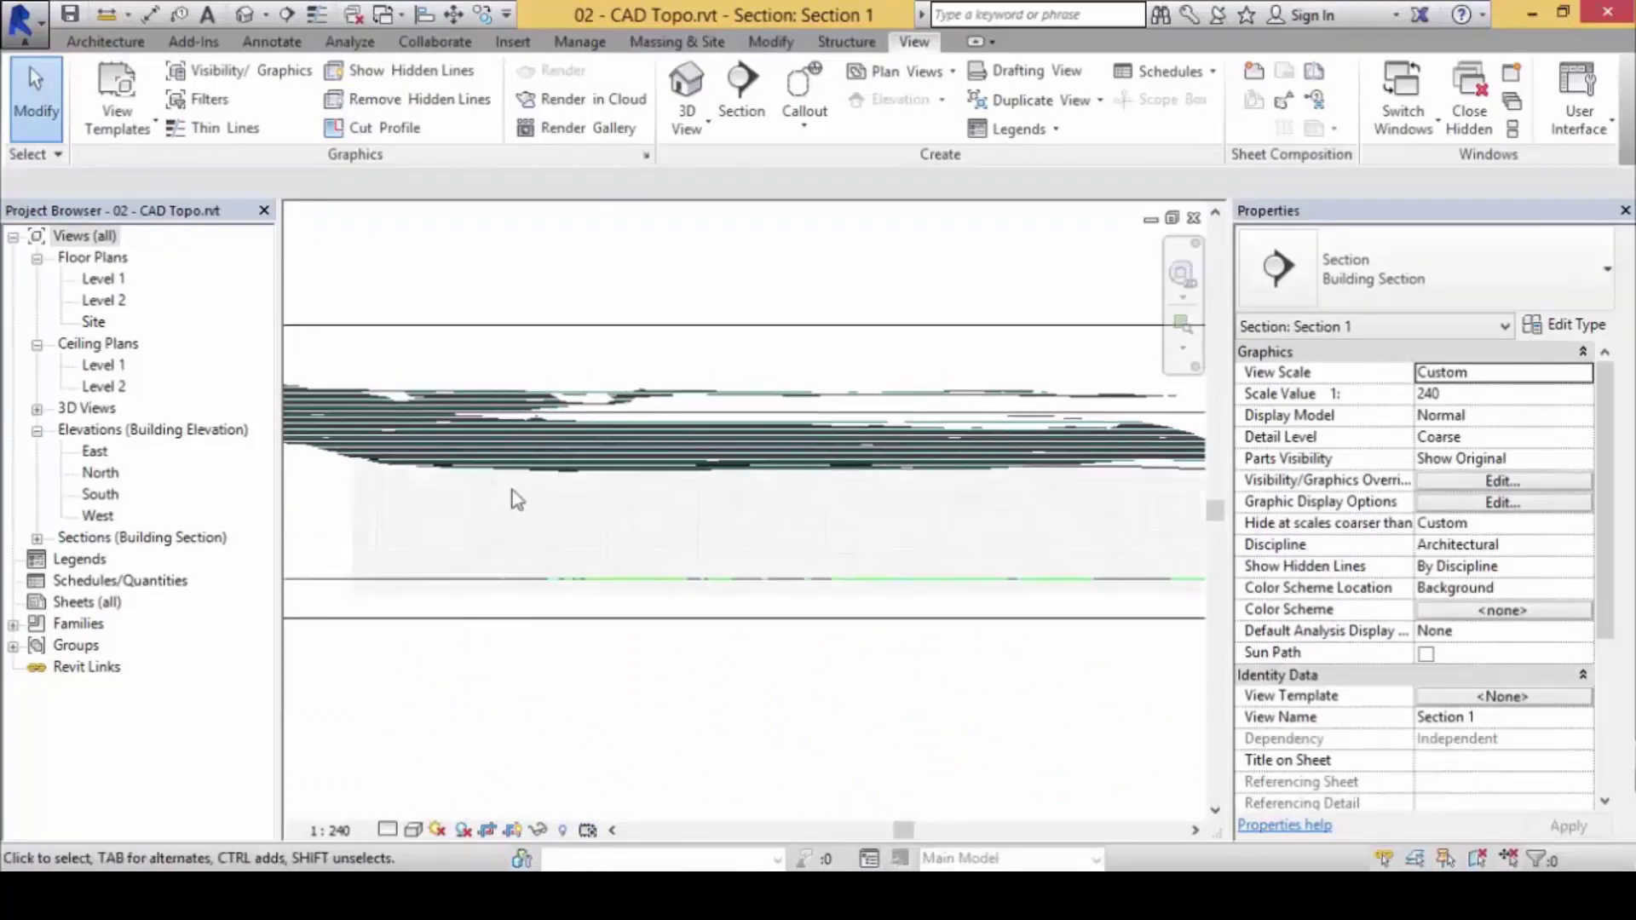
scroll(772, 642, "down", 2)
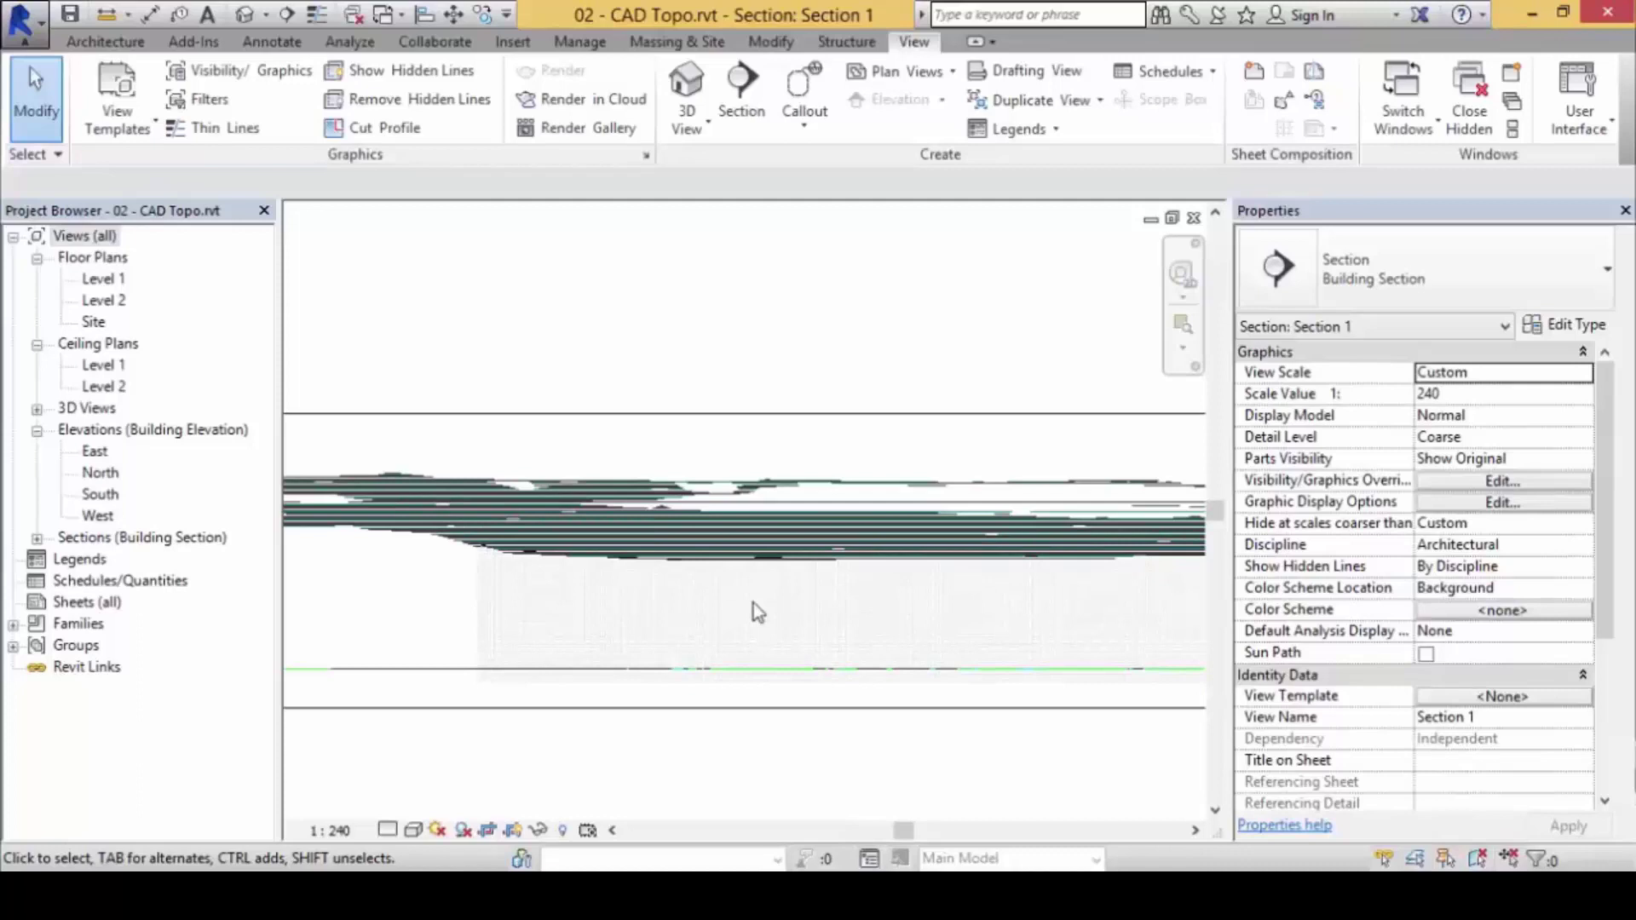
Step: Close the Section 1 view and the Site floor plan to return to the {3D} view of the toposurface
left_click(1194, 219)
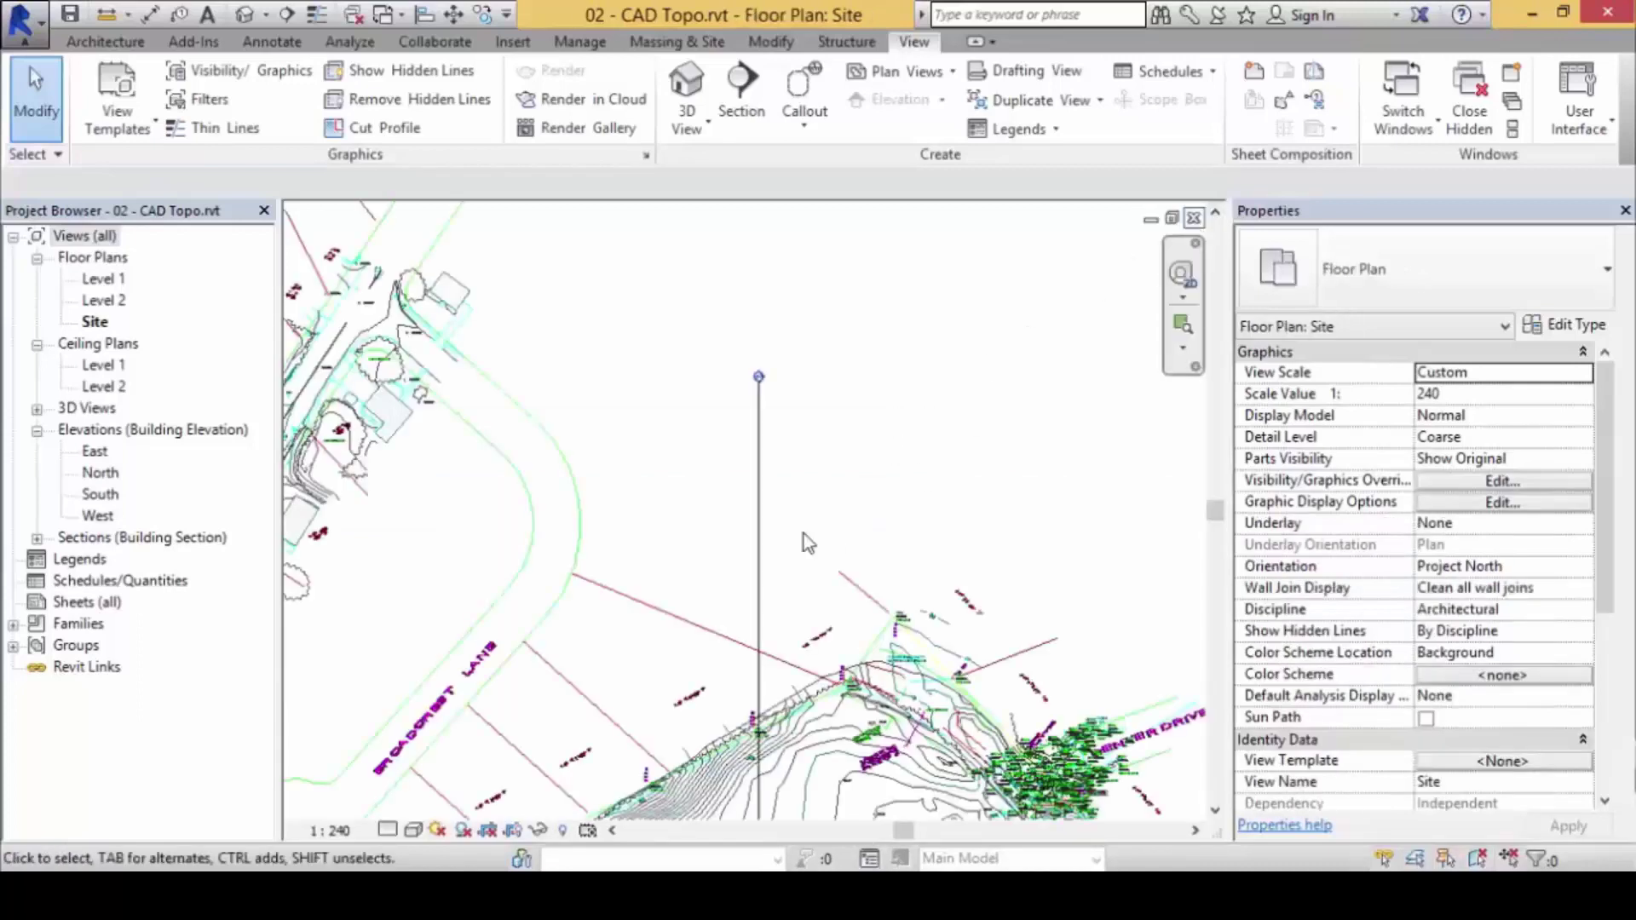
left_click(1193, 219)
left_click(1193, 219)
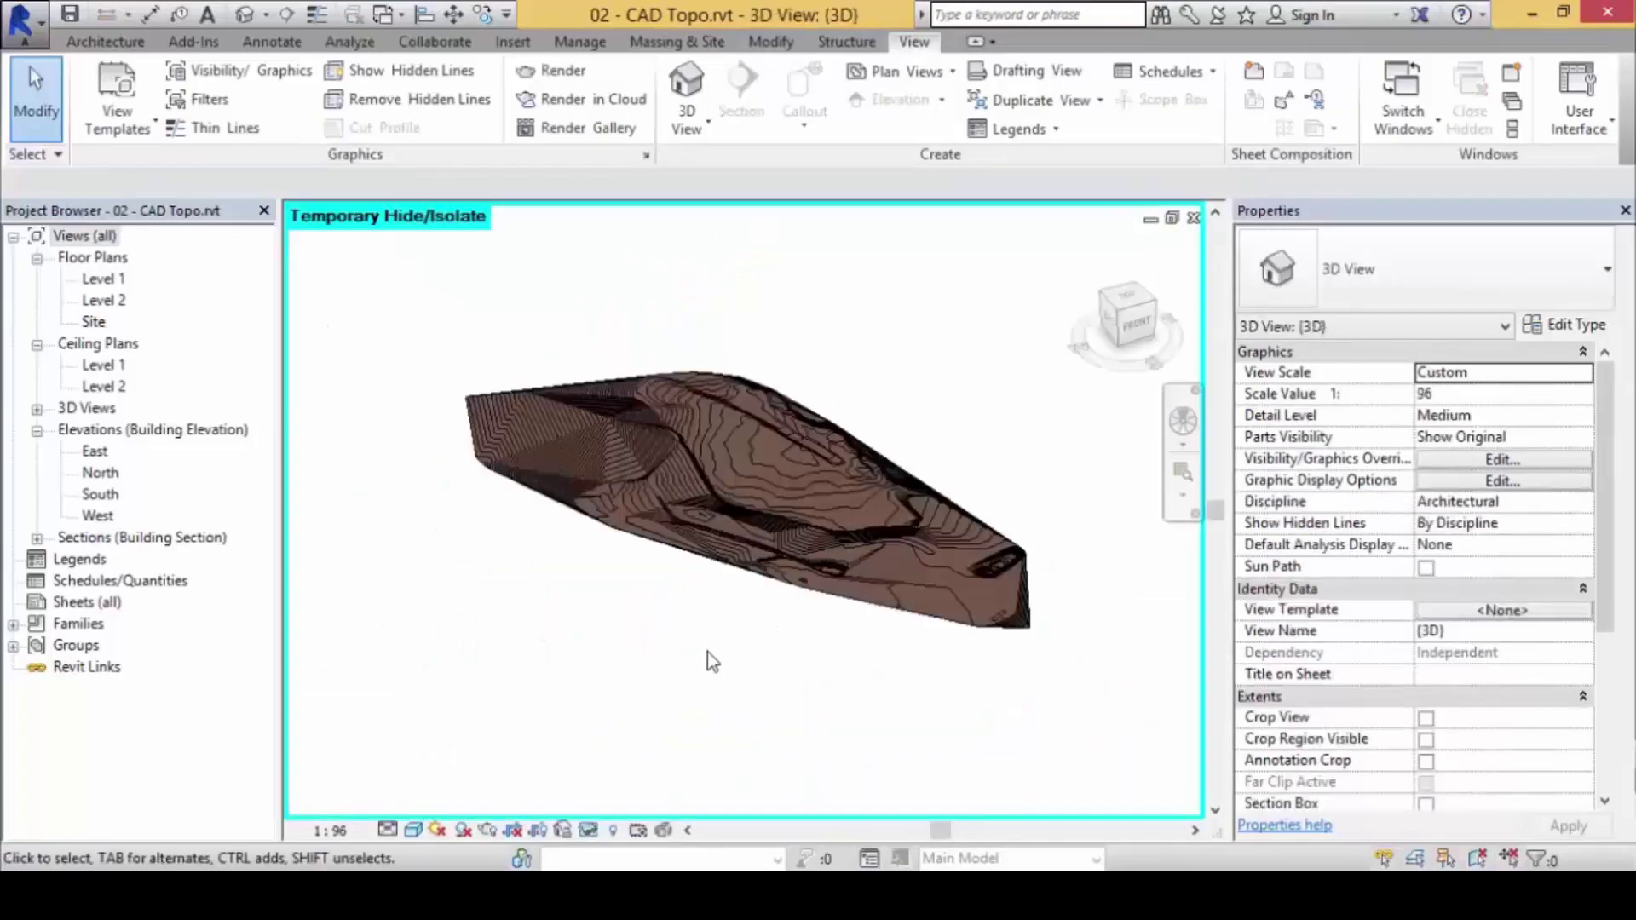